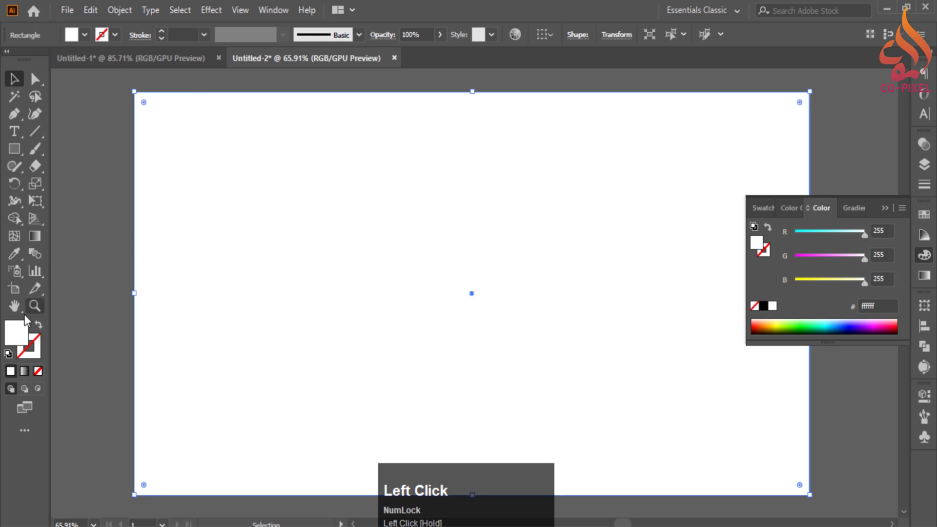
# Step: Set the background rectangle's fill colour to RGB 10, 63, 94 and deselect it
pyautogui.doubleClick(15, 337)
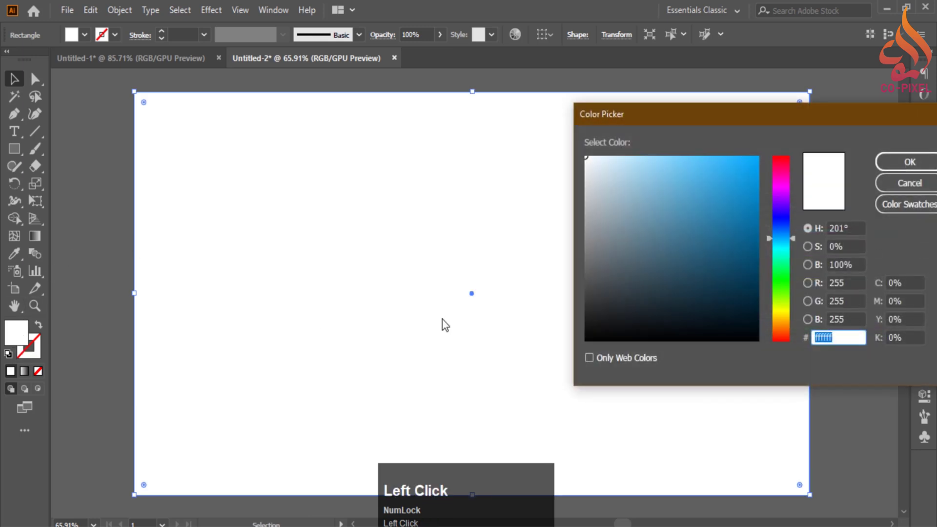
pyautogui.moveTo(854, 283); pyautogui.dragTo(811, 285)
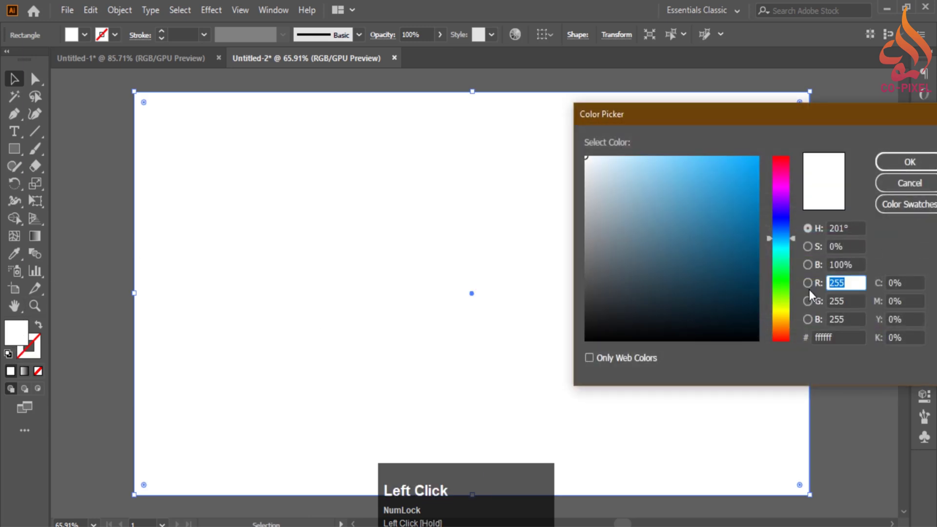
pyautogui.write('10')
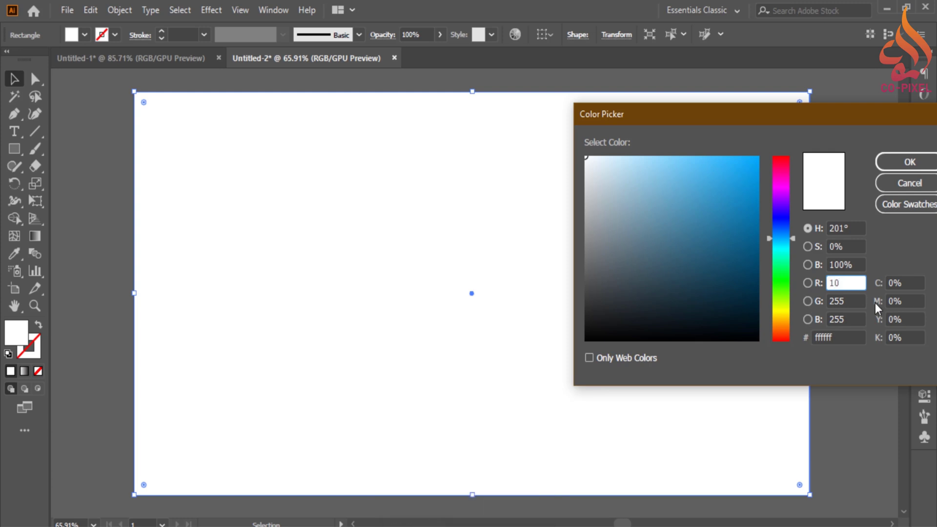
pyautogui.click(849, 301)
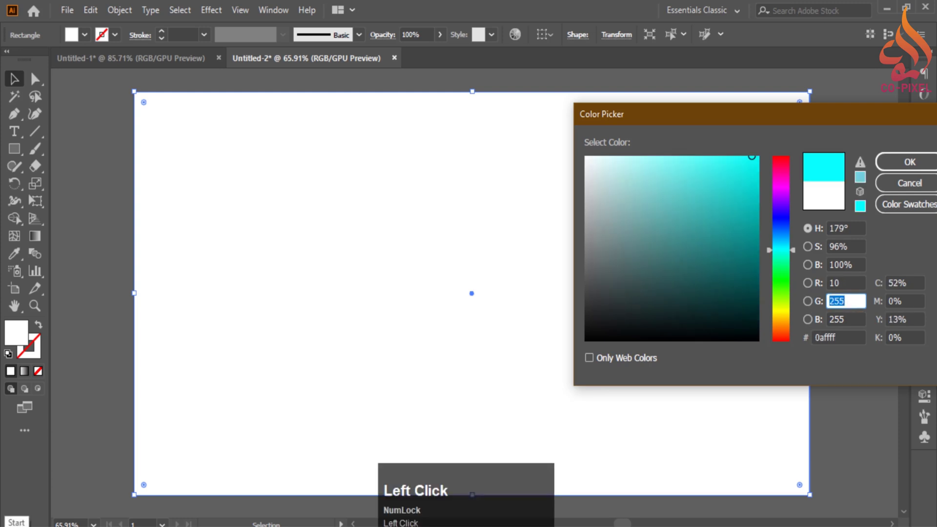
pyautogui.write('63')
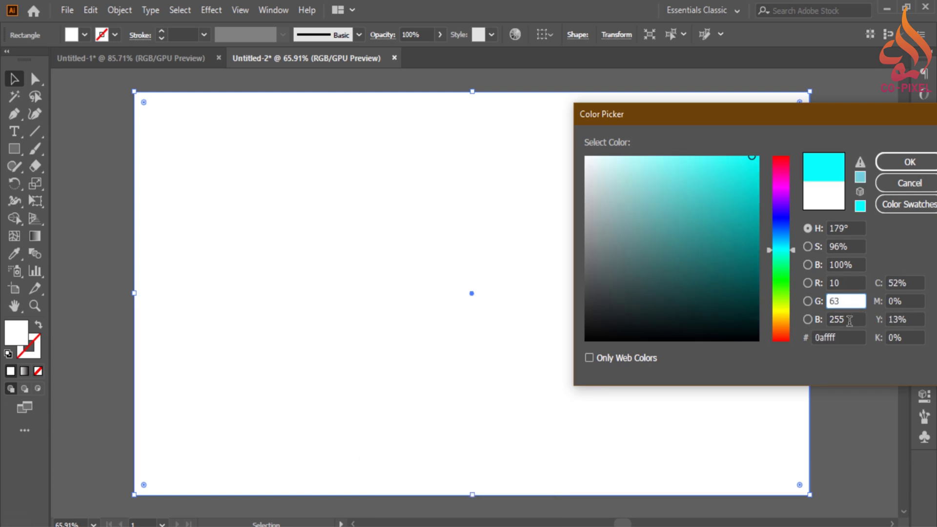
pyautogui.click(849, 320)
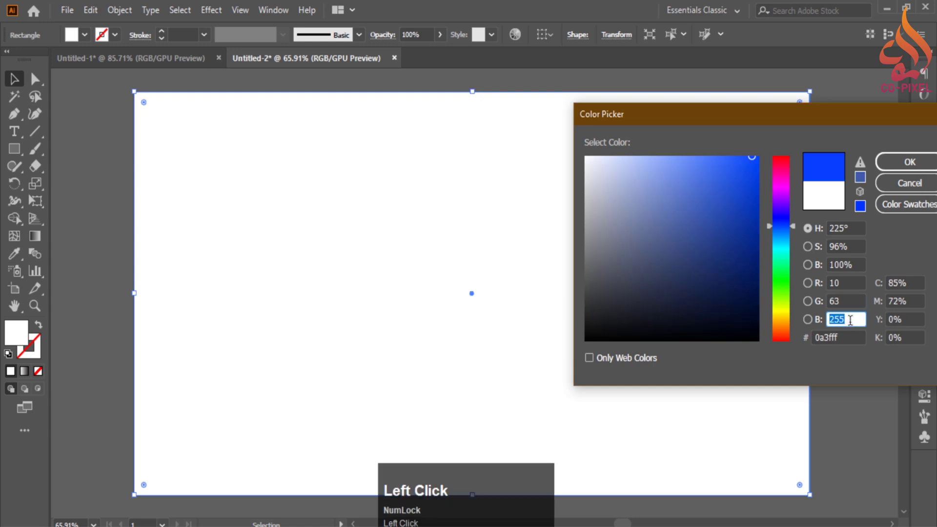
pyautogui.write('94')
pyautogui.click(907, 161)
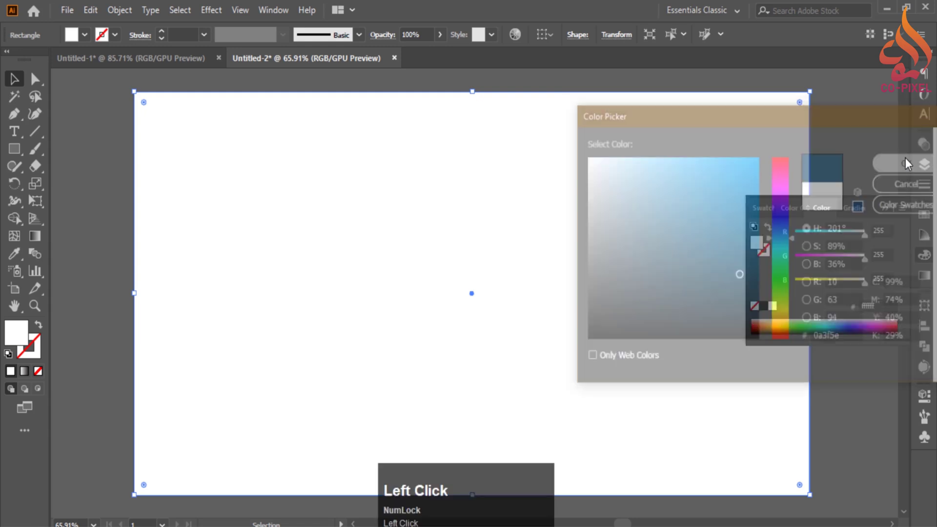
pyautogui.click(884, 208)
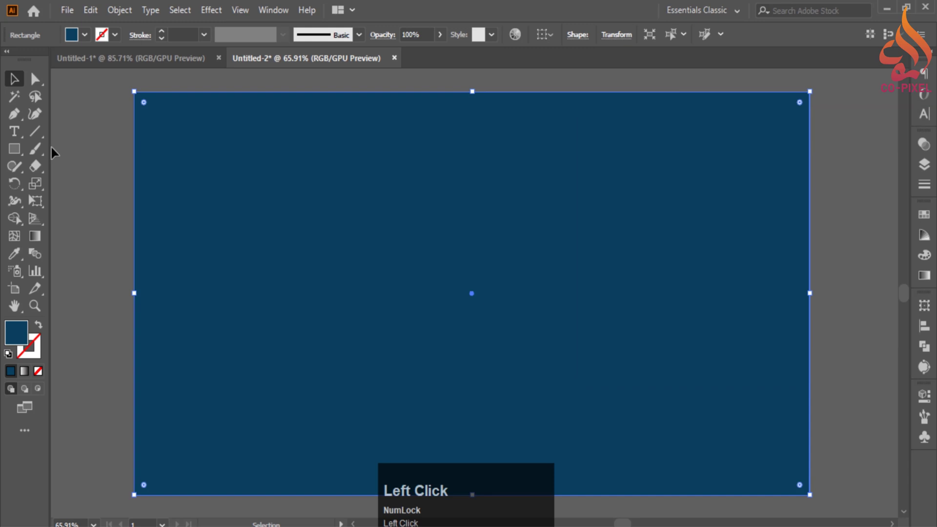
pyautogui.click(100, 151)
pyautogui.moveTo(534, 230); pyautogui.dragTo(433, 220)
pyautogui.moveTo(560, 257); pyautogui.dragTo(372, 254)
pyautogui.moveTo(503, 247); pyautogui.dragTo(601, 246)
pyautogui.moveTo(362, 224); pyautogui.dragTo(439, 222)
pyautogui.moveTo(607, 195); pyautogui.dragTo(435, 270)
# Step: Draw a short, straight vertical line with the Pen tool in the empty area below the artboard
pyautogui.moveTo(483, 341); pyautogui.dragTo(333, 286)
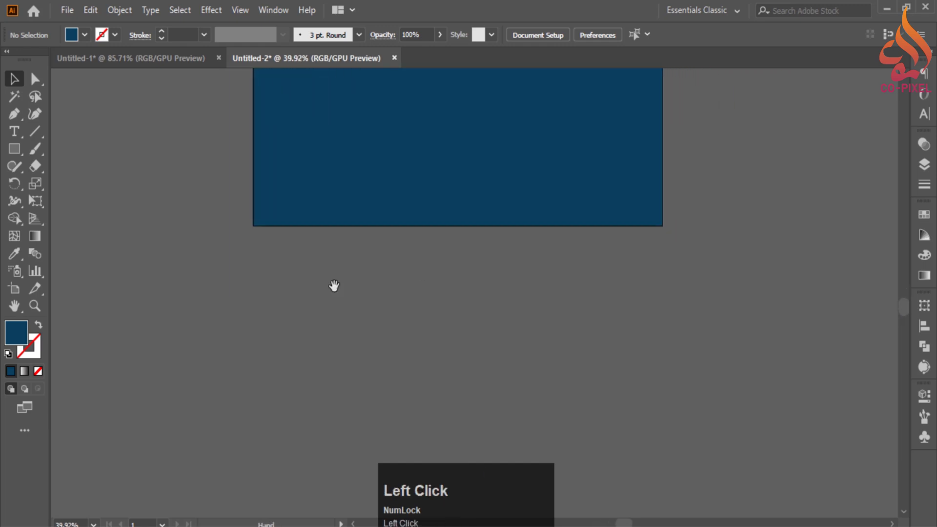
pyautogui.moveTo(426, 350); pyautogui.dragTo(494, 270)
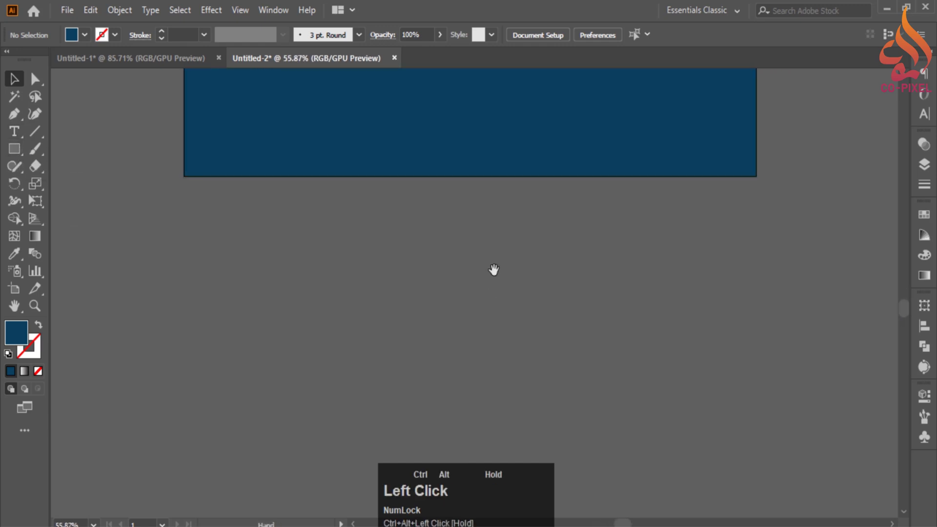
pyautogui.moveTo(434, 264); pyautogui.dragTo(463, 318)
pyautogui.moveTo(486, 330); pyautogui.dragTo(489, 312)
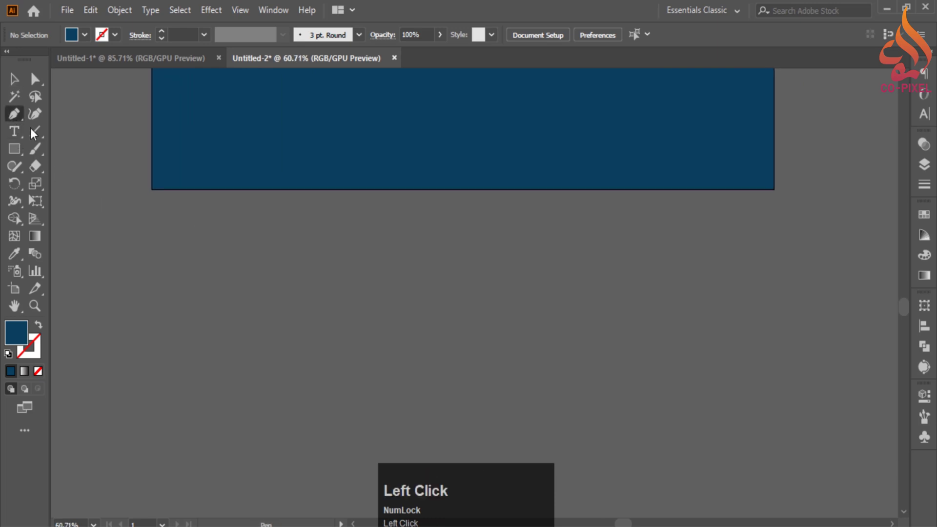
pyautogui.keyDown('ctrl'); pyautogui.keyDown('alt'); pyautogui.click(531, 257); pyautogui.keyUp('alt'); pyautogui.keyUp('ctrl')
pyautogui.click(406, 233)
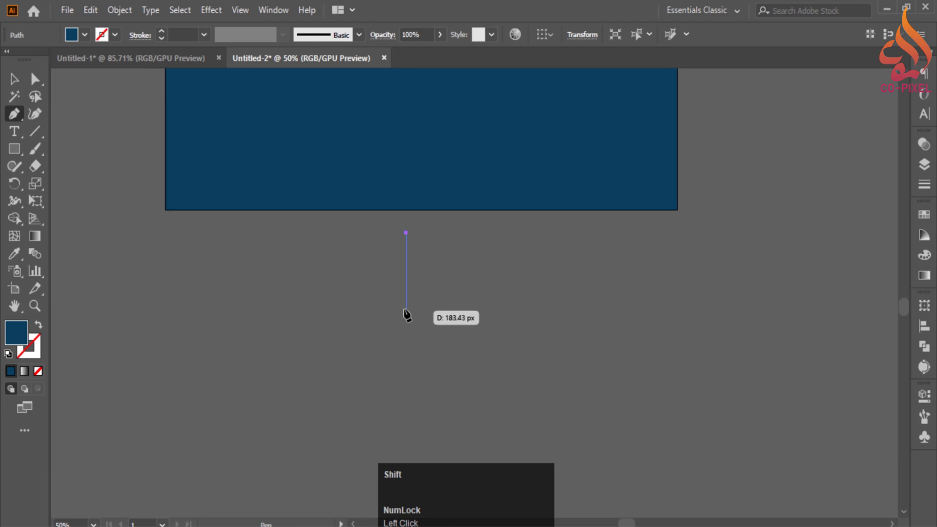
pyautogui.keyDown('shift'); pyautogui.click(407, 282); pyautogui.keyUp('shift')
pyautogui.keyDown('ctrl'); pyautogui.keyDown('alt'); pyautogui.click(416, 276); pyautogui.keyUp('alt'); pyautogui.keyUp('ctrl')
pyautogui.keyDown('ctrl'); pyautogui.keyDown('alt'); pyautogui.click(342, 205); pyautogui.keyUp('alt'); pyautogui.keyUp('ctrl')
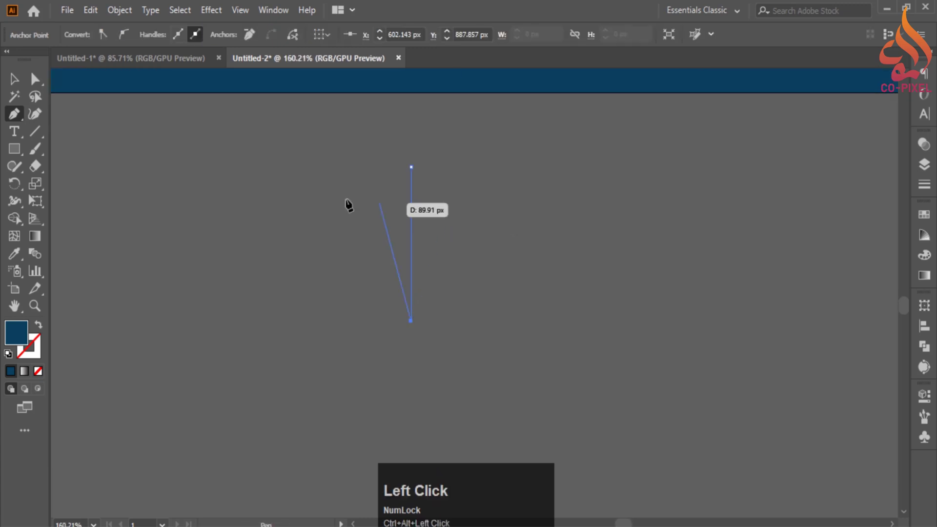
# Step: Swap the vertical line's fill and stroke so it has a dark blue stroke and no fill, and deselect it
pyautogui.click(39, 327)
pyautogui.click(14, 79)
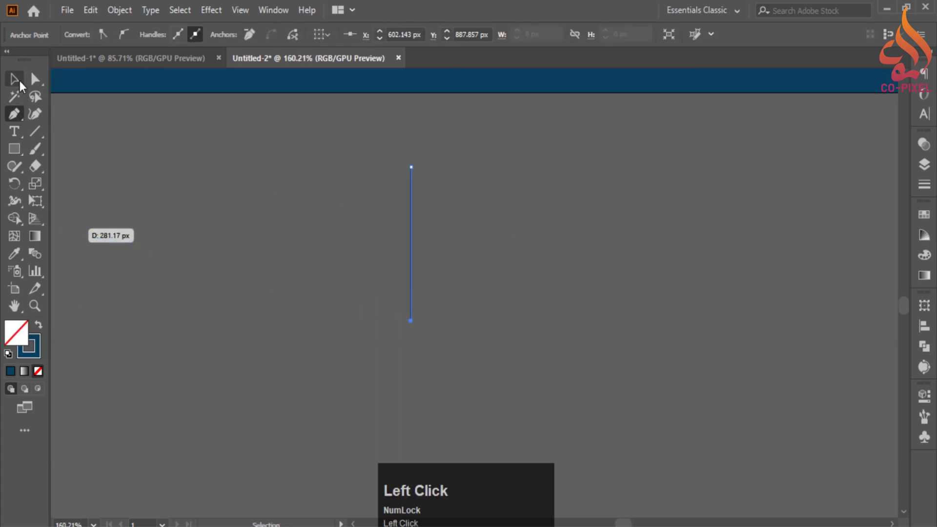
pyautogui.keyDown('ctrl'); pyautogui.keyDown('alt'); pyautogui.click(599, 251); pyautogui.keyUp('alt'); pyautogui.keyUp('ctrl')
pyautogui.keyDown('ctrl'); pyautogui.keyDown('alt'); pyautogui.click(407, 244); pyautogui.keyUp('alt'); pyautogui.keyUp('ctrl')
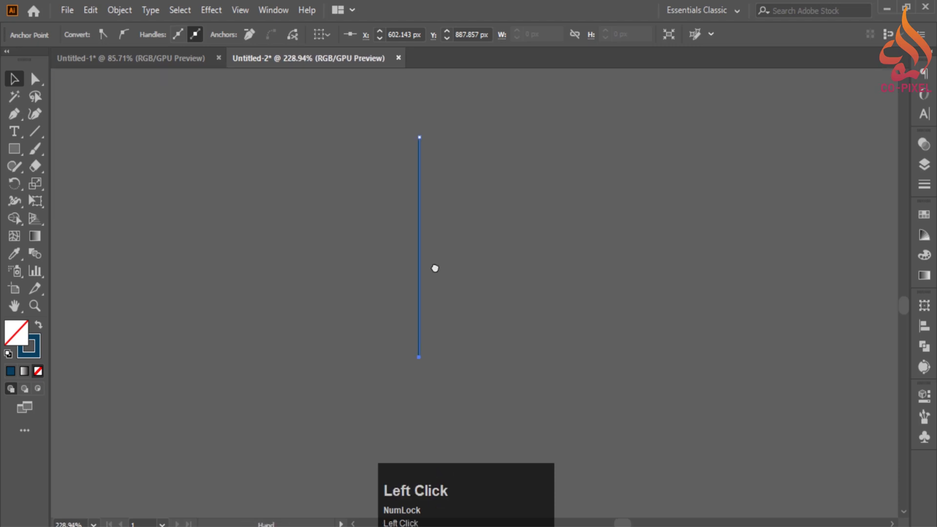
pyautogui.click(476, 207)
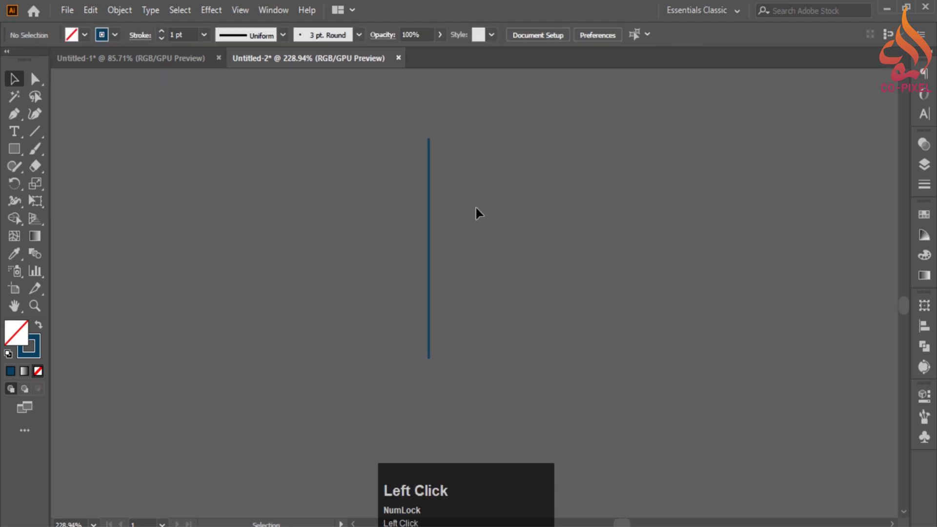
# Step: Draw a horizontal line about 29 px long with the Pen tool across the upper end of the vertical line
pyautogui.click(16, 116)
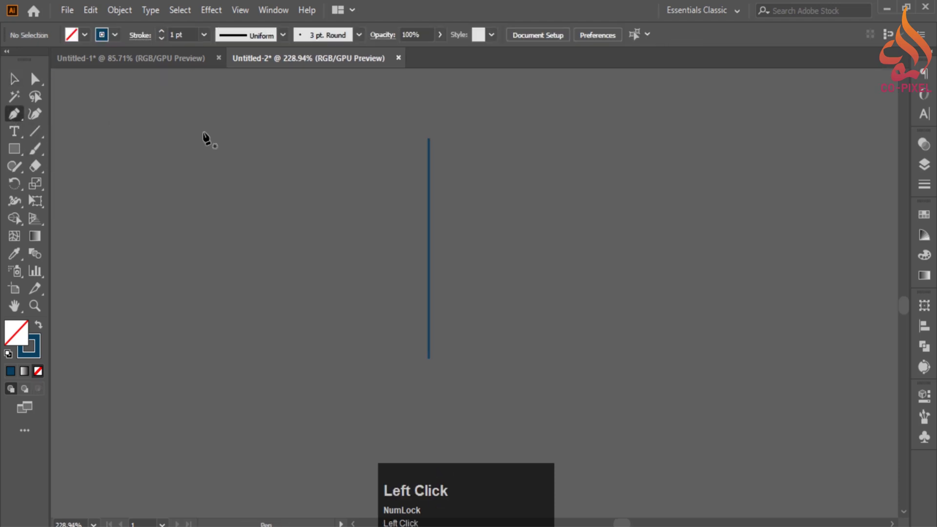
pyautogui.click(386, 139)
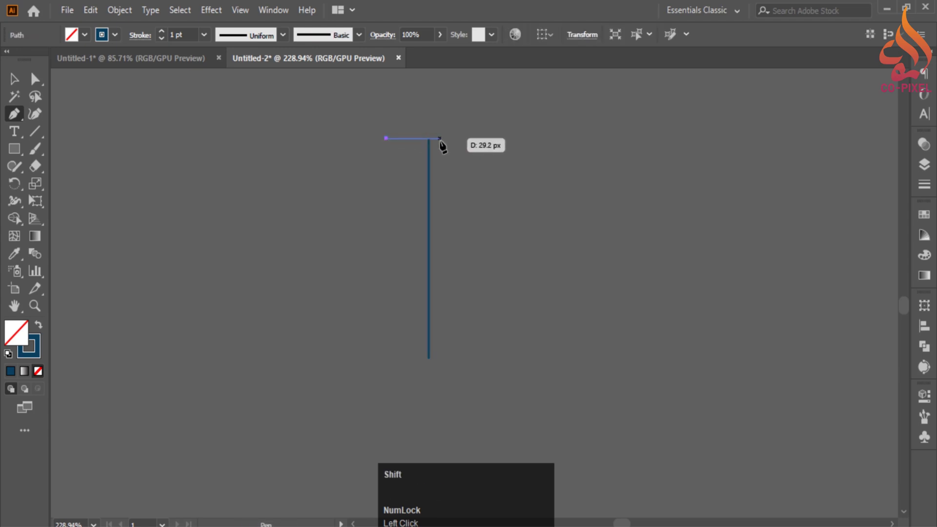
pyautogui.keyDown('shift'); pyautogui.click(438, 139); pyautogui.keyUp('shift')
pyautogui.click(13, 81)
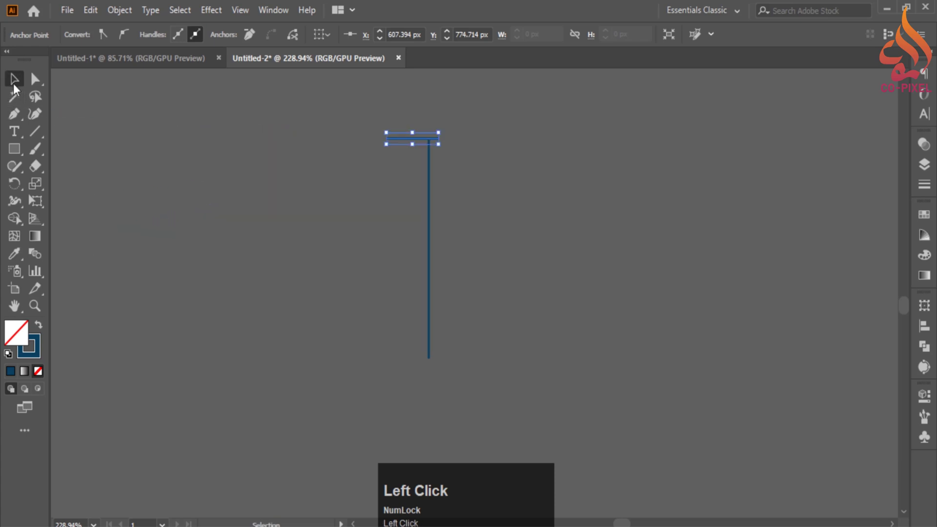
# Step: Centre the horizontal and vertical lines on each other horizontally and deselect them
pyautogui.moveTo(340, 120); pyautogui.dragTo(549, 224)
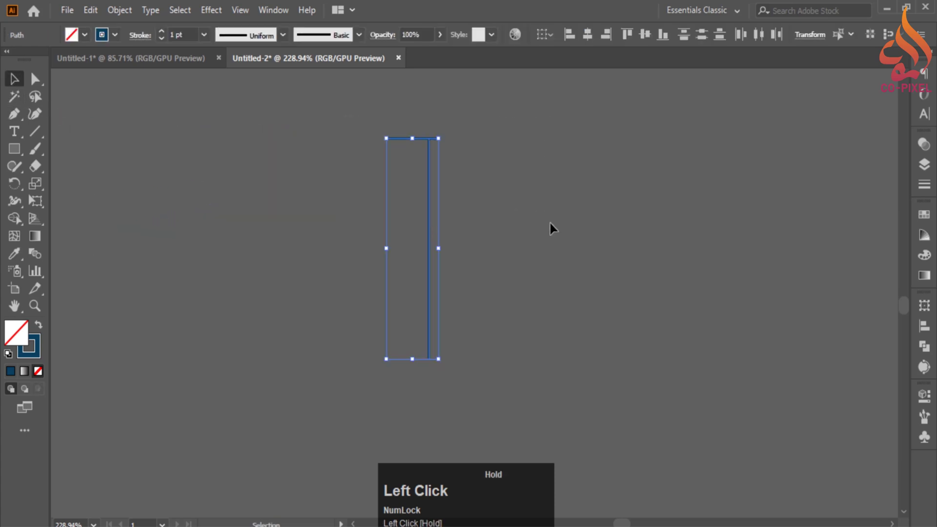
pyautogui.click(586, 39)
pyautogui.click(430, 142)
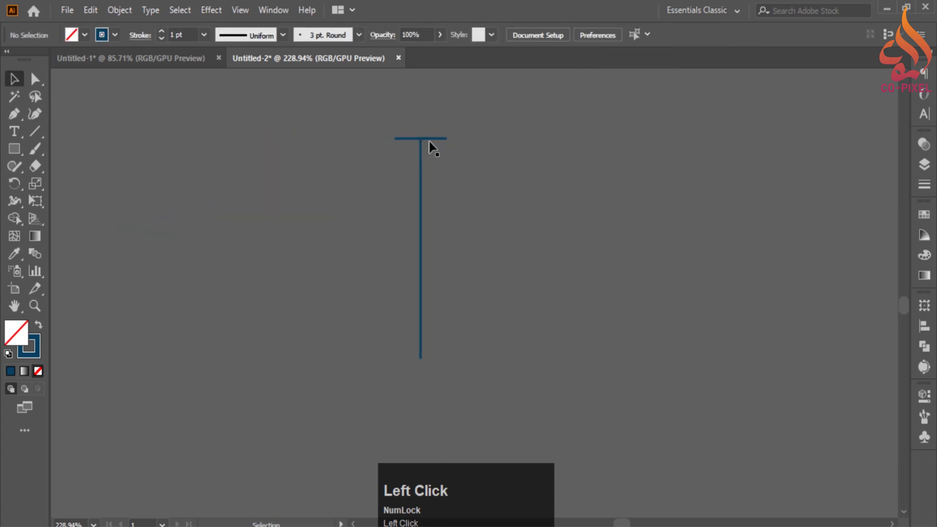
# Step: Move the horizontal line slightly below the vertical line's upper end and place a copy the same distance above its lower end
pyautogui.moveTo(431, 140); pyautogui.dragTo(436, 350)
pyautogui.click(443, 172)
pyautogui.hotkey('ctrl', 'z')
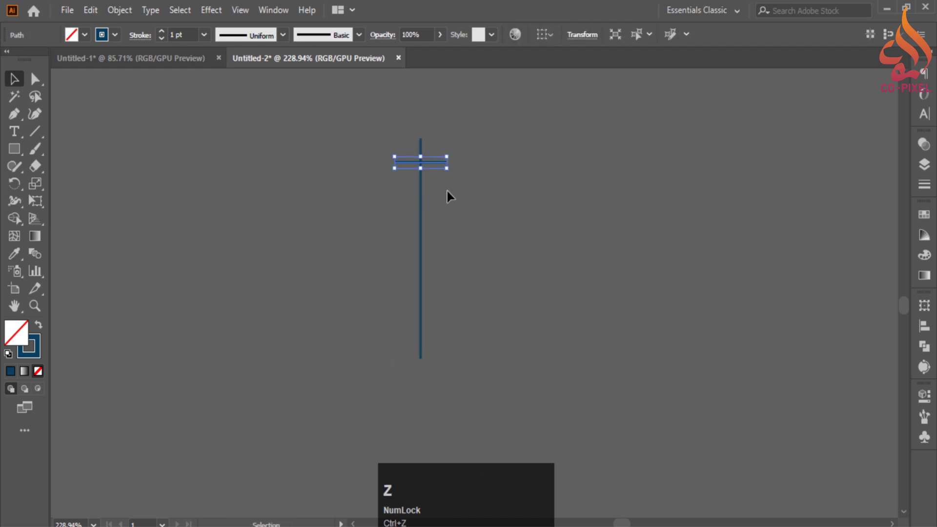
pyautogui.moveTo(434, 166); pyautogui.dragTo(439, 335)
pyautogui.click(508, 322)
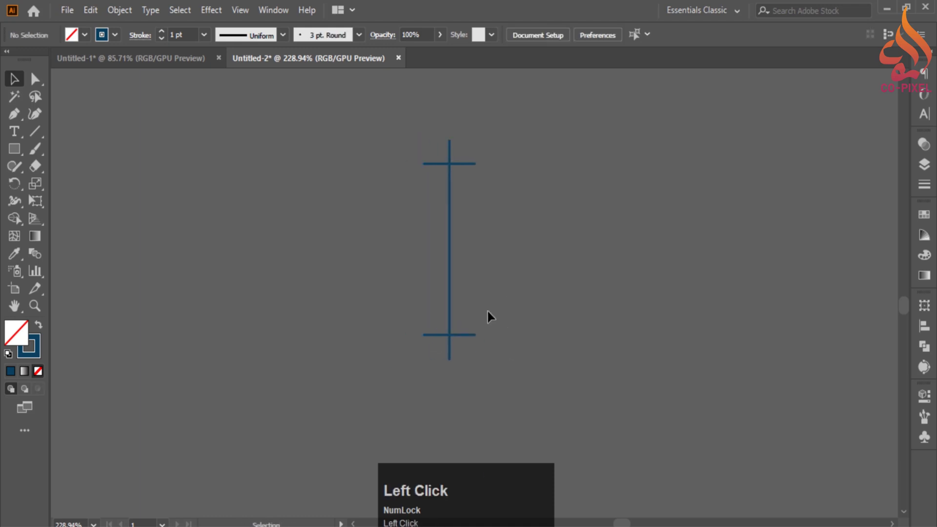
# Step: Convert the vertical line and both horizontal lines into guides
pyautogui.moveTo(575, 393); pyautogui.dragTo(424, 273)
pyautogui.rightClick(450, 266)
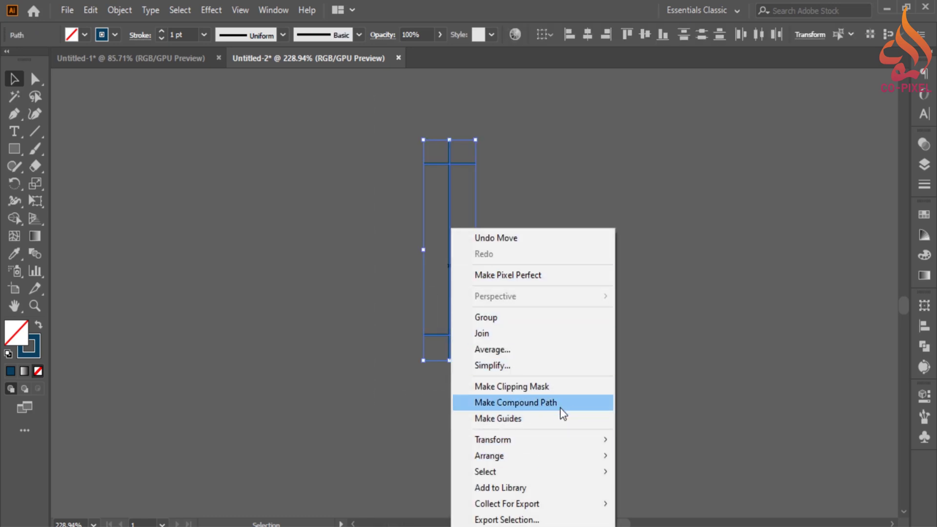
pyautogui.click(522, 418)
# Step: Draw a Pen path from the vertical guide's upper end through the left ends of the upper and lower horizontal guides
pyautogui.keyDown('ctrl'); pyautogui.keyDown('alt'); pyautogui.click(543, 167); pyautogui.keyUp('alt'); pyautogui.keyUp('ctrl')
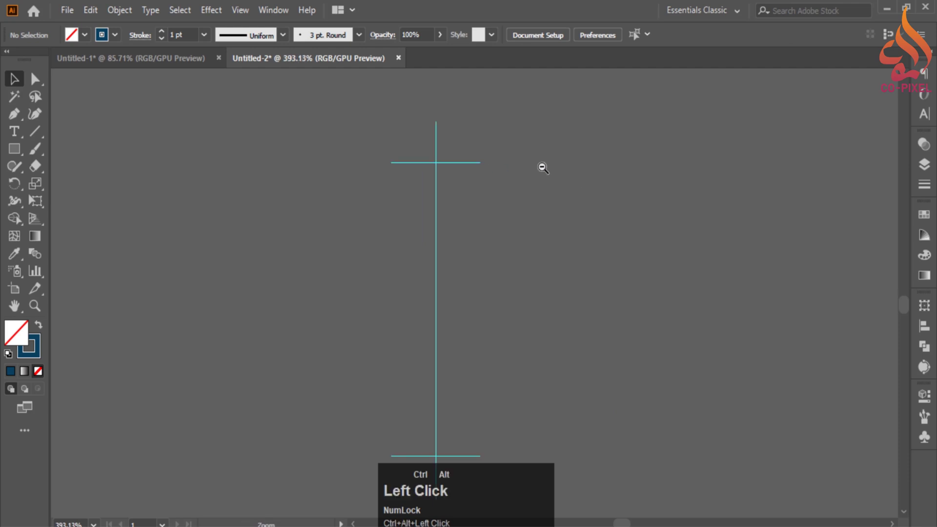
pyautogui.click(435, 121)
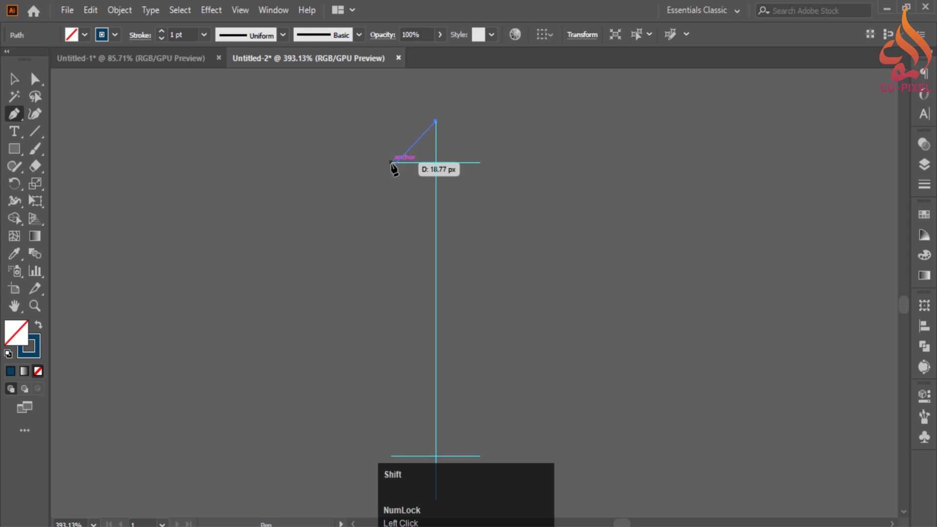
pyautogui.hotkey('ctrl', 'z')
pyautogui.click(435, 117)
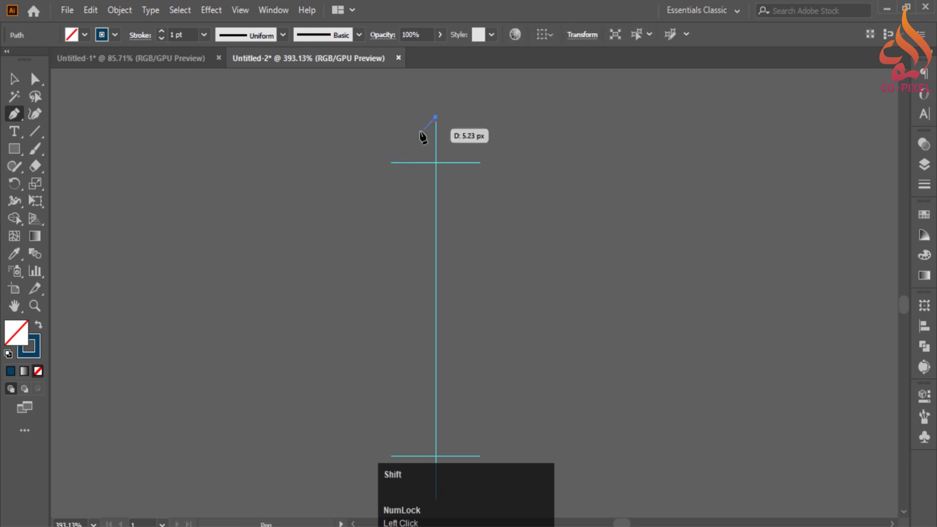
pyautogui.click(390, 164)
pyautogui.press('space')
pyautogui.moveTo(406, 308); pyautogui.dragTo(406, 86)
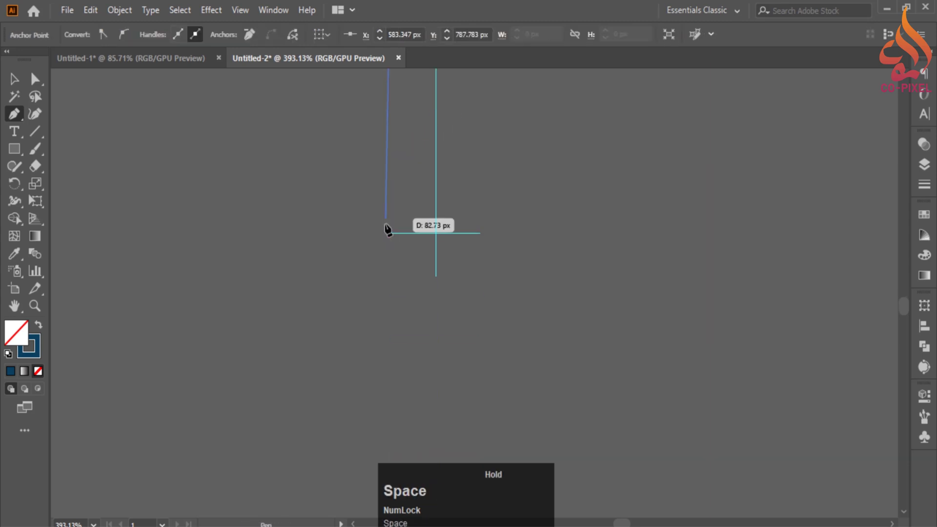
pyautogui.keyDown('shift'); pyautogui.click(390, 233); pyautogui.keyUp('shift')
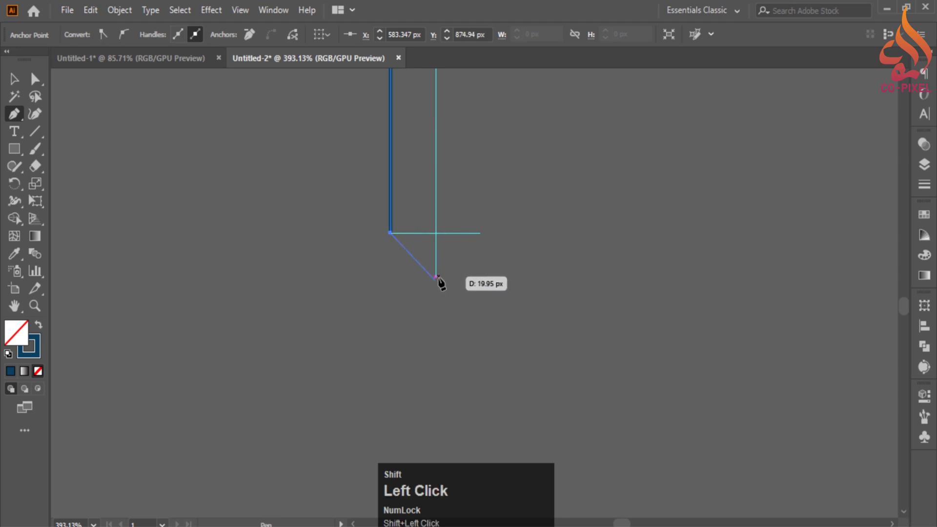
pyautogui.keyDown('shift'); pyautogui.click(435, 278); pyautogui.keyUp('shift')
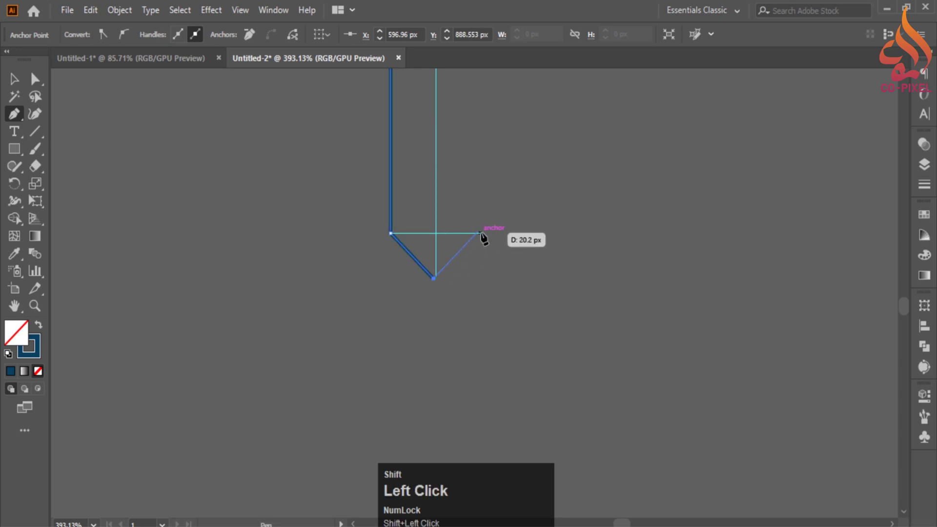
pyautogui.click(481, 233)
pyautogui.hotkey('ctrl', 'z')
pyautogui.hotkey('ctrl', 'z')
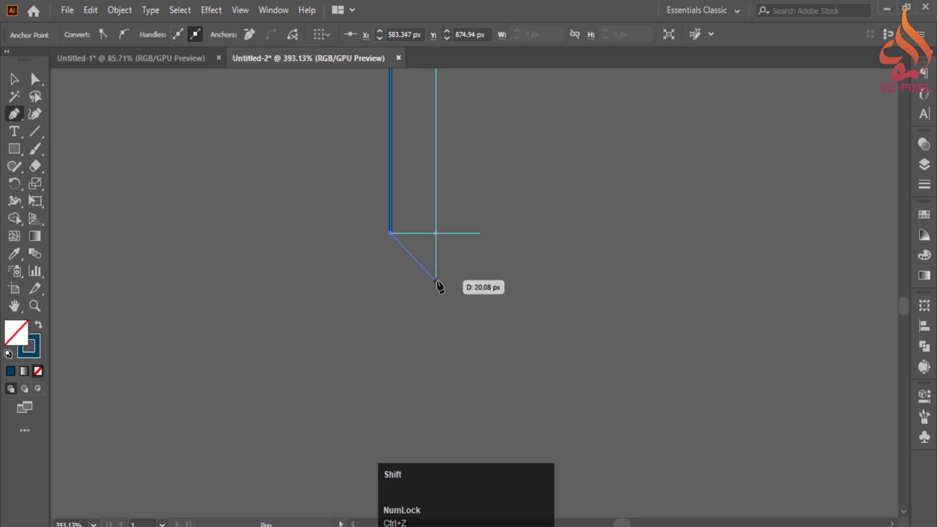
# Step: Continue the path through the vertical guide's lower end and the horizontal guides' right ends, closing it at the top point as an elongated hexagon
pyautogui.keyDown('shift'); pyautogui.click(436, 279); pyautogui.keyUp('shift')
pyautogui.keyDown('shift'); pyautogui.click(480, 234); pyautogui.keyUp('shift')
pyautogui.moveTo(492, 159); pyautogui.dragTo(504, 372)
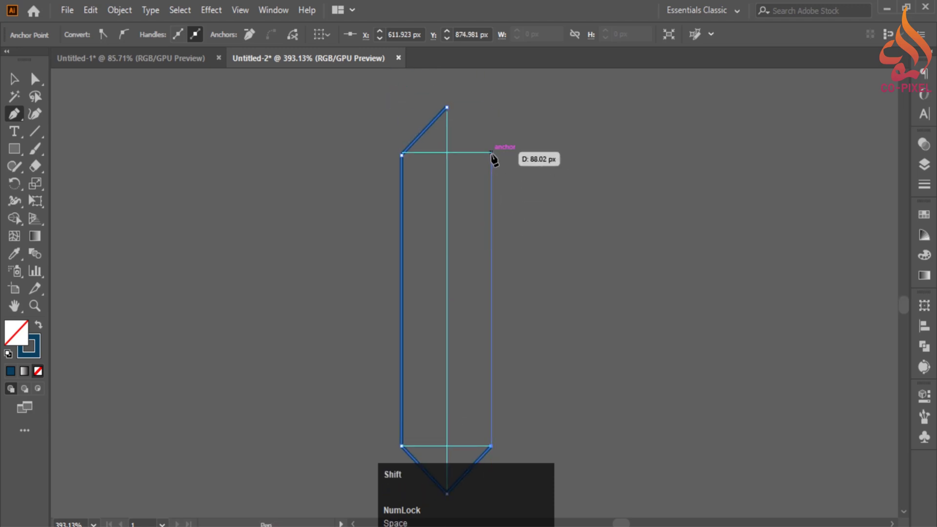
pyautogui.keyDown('shift'); pyautogui.click(491, 153); pyautogui.keyUp('shift')
pyautogui.click(446, 107)
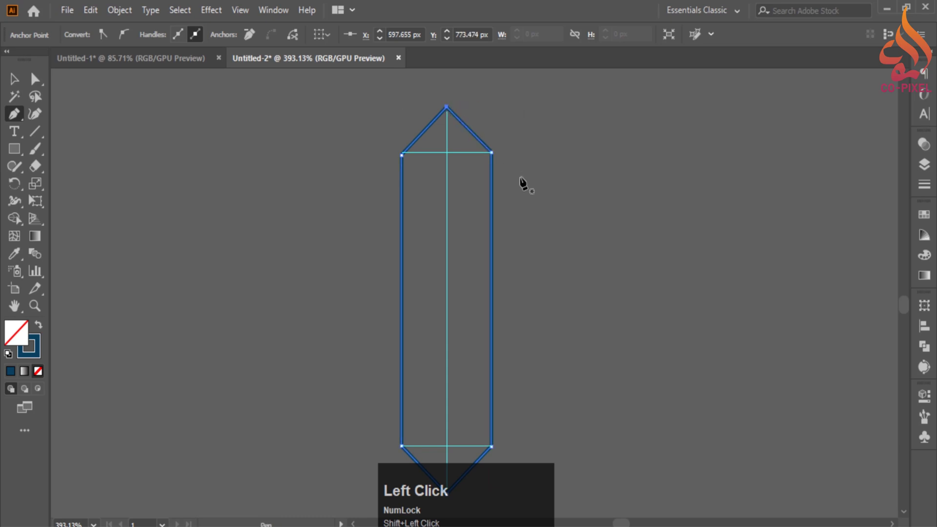
pyautogui.click(14, 79)
pyautogui.click(576, 223)
# Step: Move the hexagon's misaligned upper-left anchor onto the left end of the upper horizontal guide
pyautogui.moveTo(376, 164); pyautogui.dragTo(623, 191)
pyautogui.moveTo(666, 178); pyautogui.dragTo(498, 303)
pyautogui.moveTo(591, 248); pyautogui.dragTo(684, 249)
pyautogui.click(118, 267)
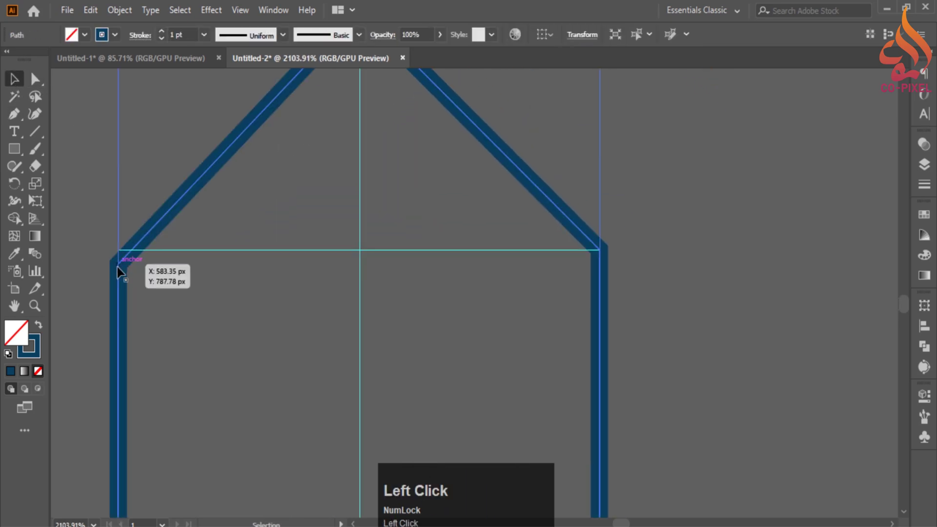
pyautogui.click(35, 79)
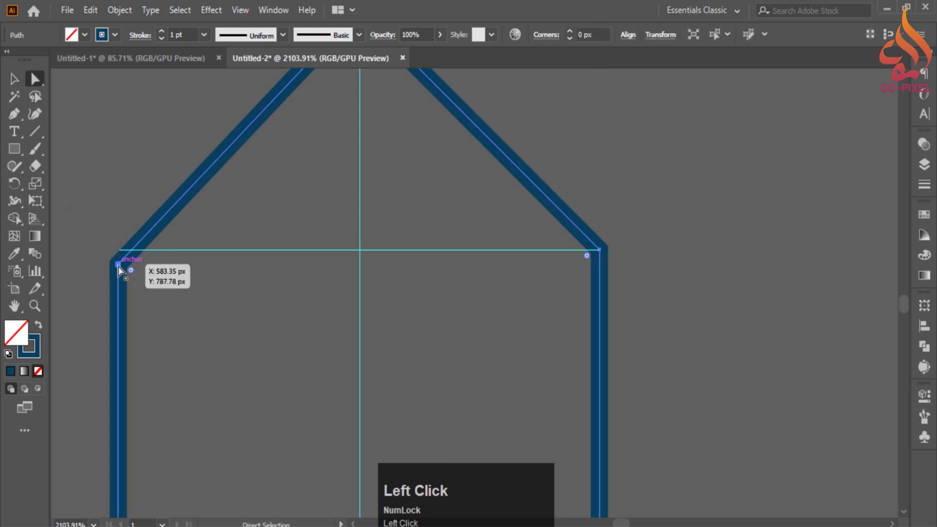
pyautogui.moveTo(118, 265); pyautogui.dragTo(119, 251)
pyautogui.click(283, 321)
pyautogui.moveTo(522, 341); pyautogui.dragTo(361, 361)
pyautogui.moveTo(471, 416); pyautogui.dragTo(476, 163)
pyautogui.moveTo(544, 402); pyautogui.dragTo(524, 181)
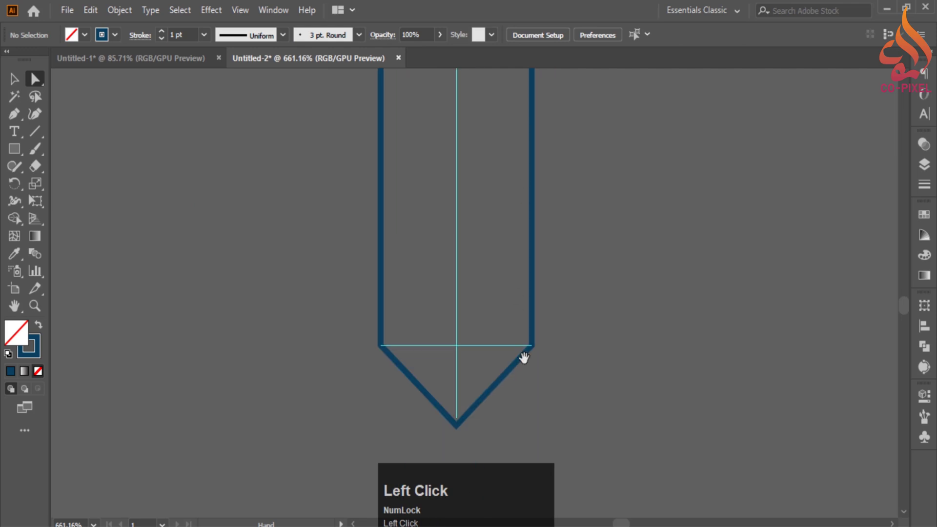
pyautogui.moveTo(524, 358); pyautogui.dragTo(500, 283)
pyautogui.moveTo(510, 261); pyautogui.dragTo(482, 408)
pyautogui.click(15, 74)
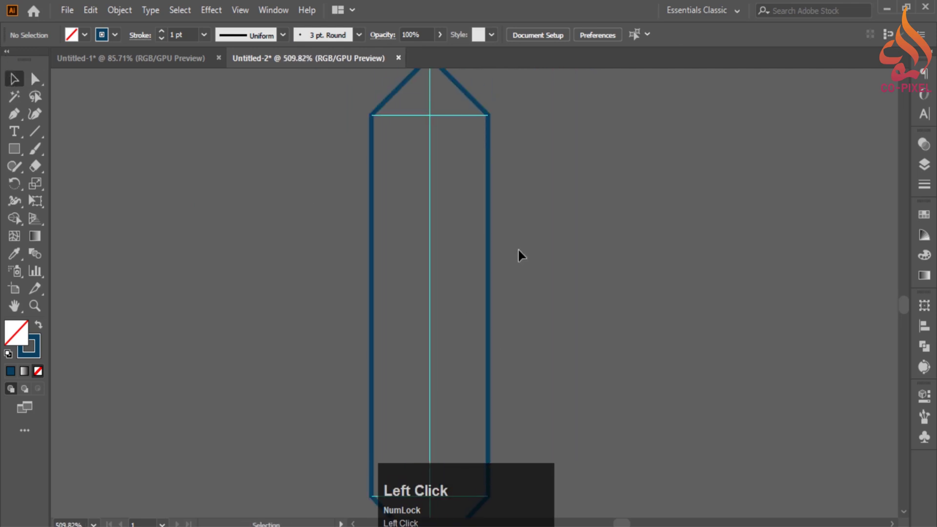
# Step: Set the elongated hexagon's stroke weight to 4 pt
pyautogui.keyDown('ctrl'); pyautogui.keyDown('alt'); pyautogui.click(495, 298); pyautogui.keyUp('alt'); pyautogui.keyUp('ctrl')
pyautogui.keyDown('ctrl'); pyautogui.keyDown('alt'); pyautogui.click(495, 297); pyautogui.keyUp('alt'); pyautogui.keyUp('ctrl')
pyautogui.keyDown('ctrl'); pyautogui.keyDown('alt'); pyautogui.click(495, 297); pyautogui.keyUp('alt'); pyautogui.keyUp('ctrl')
pyautogui.moveTo(638, 296); pyautogui.dragTo(531, 280)
pyautogui.moveTo(341, 239); pyautogui.dragTo(425, 276)
pyautogui.click(430, 278)
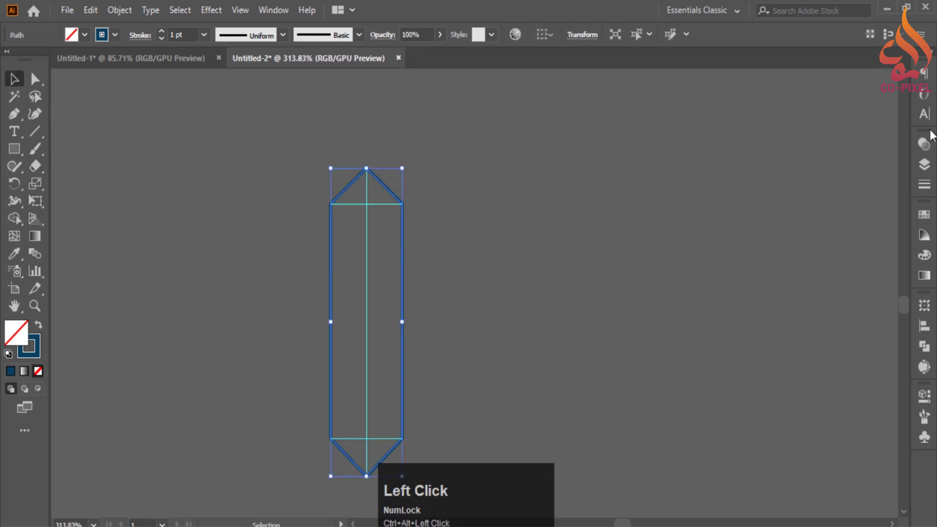
pyautogui.click(924, 185)
pyautogui.click(802, 155)
pyautogui.click(802, 155)
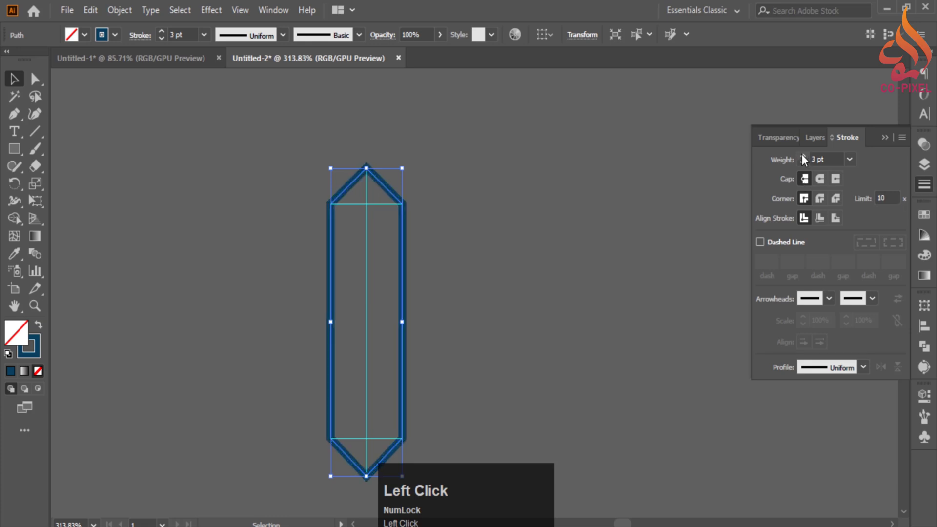
pyautogui.click(803, 155)
pyautogui.keyDown('ctrl'); pyautogui.keyDown('alt'); pyautogui.click(594, 199); pyautogui.keyUp('alt'); pyautogui.keyUp('ctrl')
pyautogui.moveTo(594, 199)
pyautogui.mouseDown()
pyautogui.moveTo(492, 251)
pyautogui.moveTo(554, 170)
pyautogui.mouseUp()
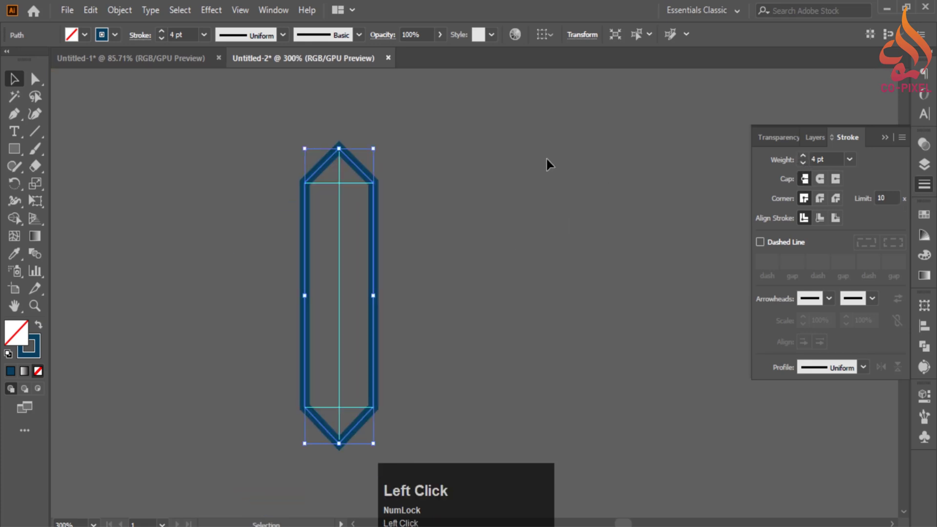
pyautogui.click(885, 137)
# Step: Create a copy of the hexagon rotated 36° about its centre
pyautogui.moveTo(374, 245); pyautogui.dragTo(491, 211)
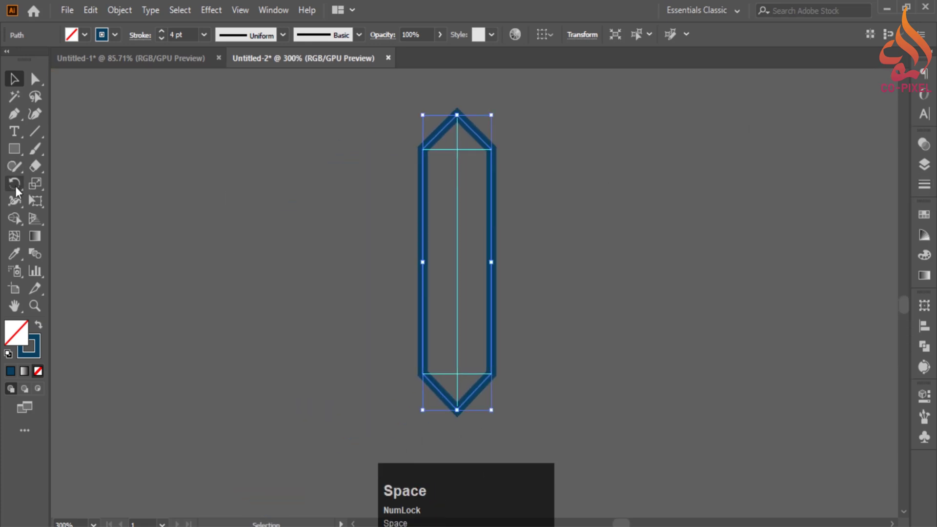
pyautogui.click(13, 184)
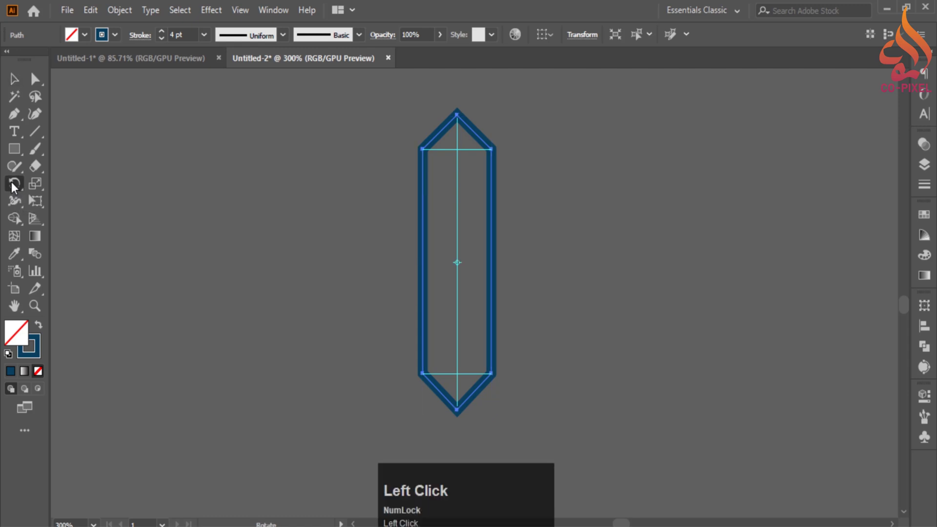
pyautogui.keyDown('alt'); pyautogui.click(457, 262); pyautogui.keyUp('alt')
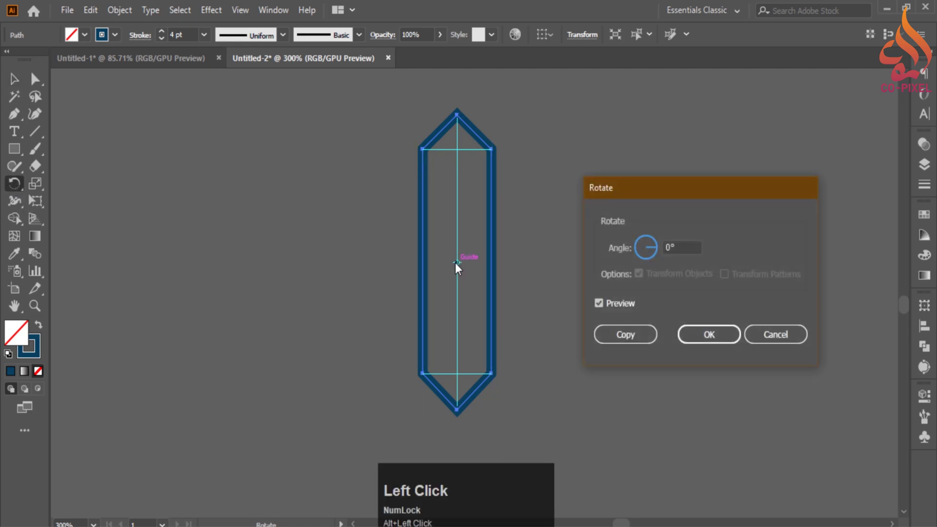
pyautogui.click(673, 246)
pyautogui.write('36')
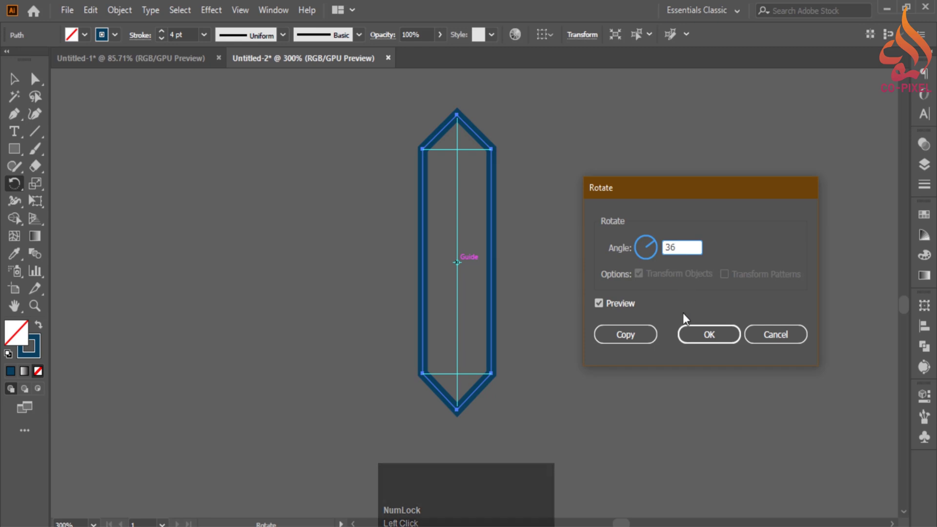
pyautogui.click(606, 303)
pyautogui.click(606, 303)
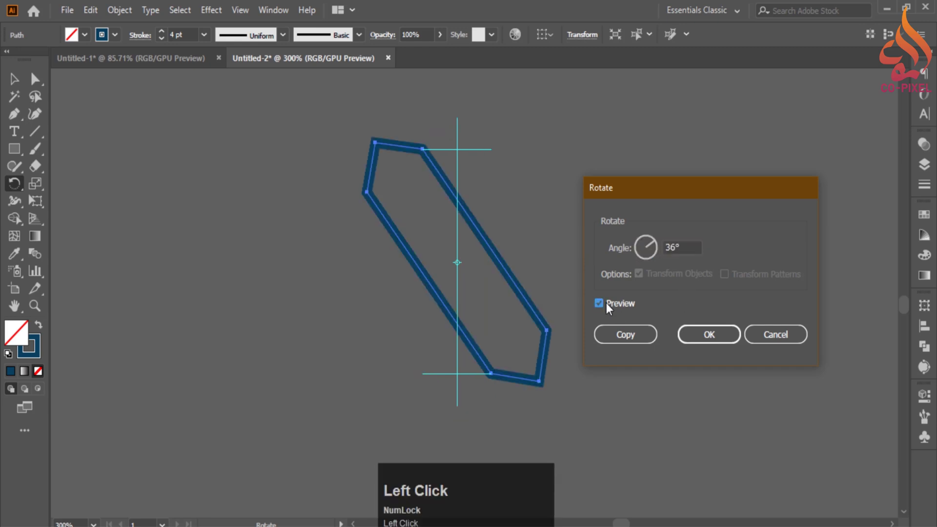
pyautogui.click(625, 335)
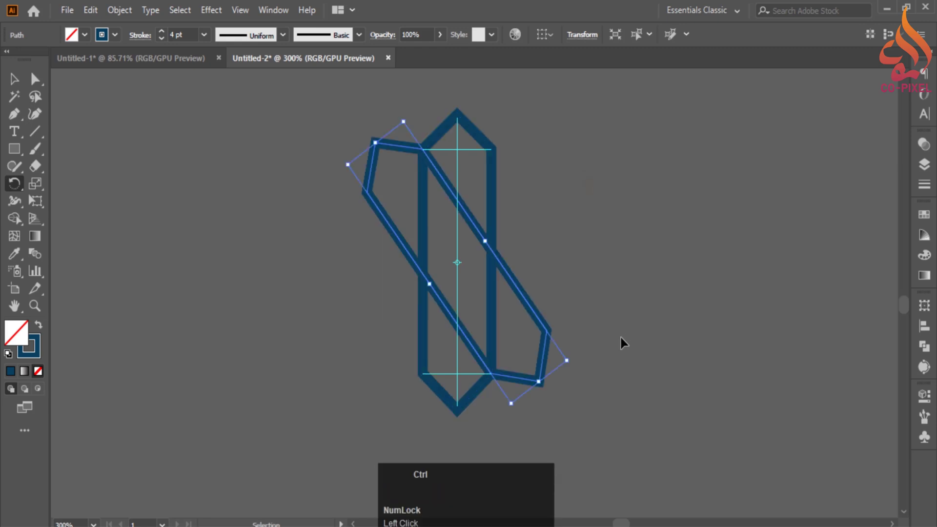
# Step: Repeat the rotated copy eight more times around the centre to form a ten-pointed rosette
pyautogui.hotkey('ctrl', 'd')
pyautogui.hotkey('ctrl', 'd')
pyautogui.hotkey('ctrl', 'd')
pyautogui.hotkey('ctrl', 'd')
pyautogui.hotkey('ctrl', 'd')
pyautogui.hotkey('ctrl', 'd')
pyautogui.hotkey('ctrl', 'd')
pyautogui.hotkey('ctrl', 'd')
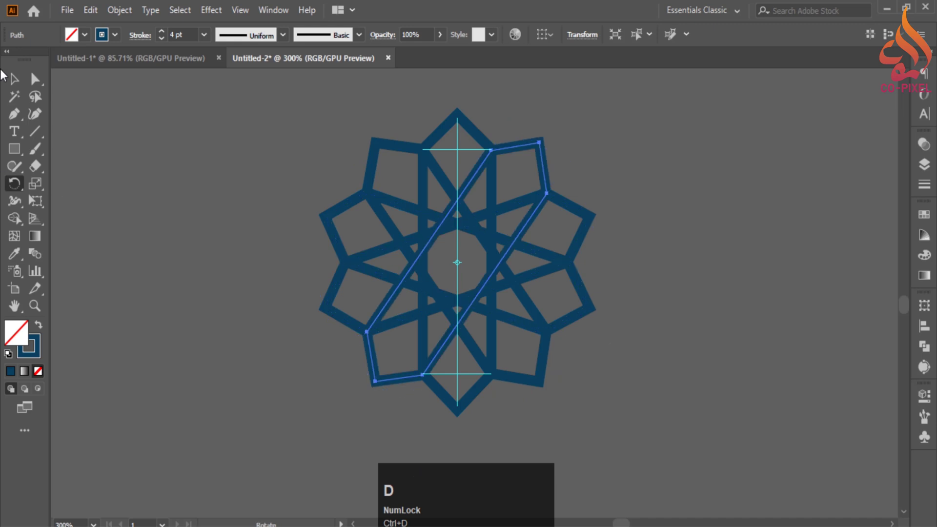
# Step: Select all the rosette's paths and expand their fill and stroke into shapes
pyautogui.click(15, 79)
pyautogui.click(313, 197)
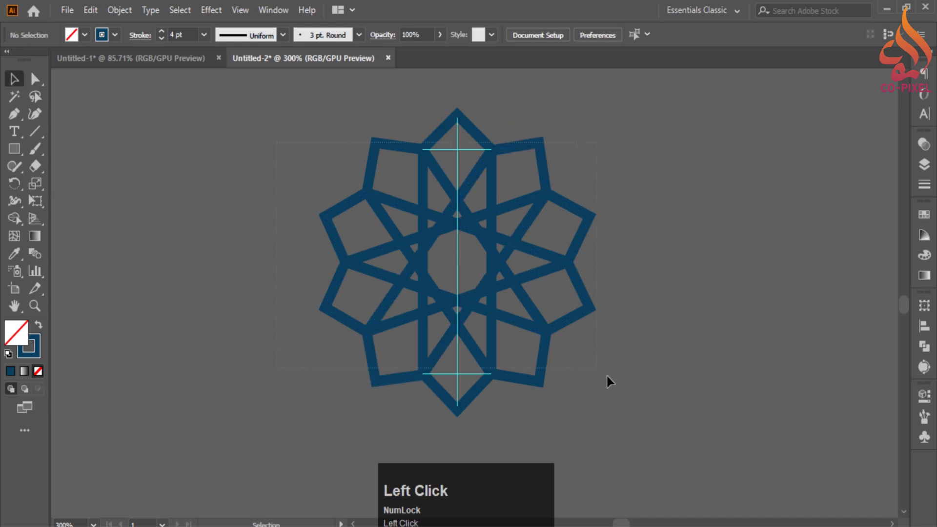
pyautogui.moveTo(606, 374); pyautogui.dragTo(601, 377)
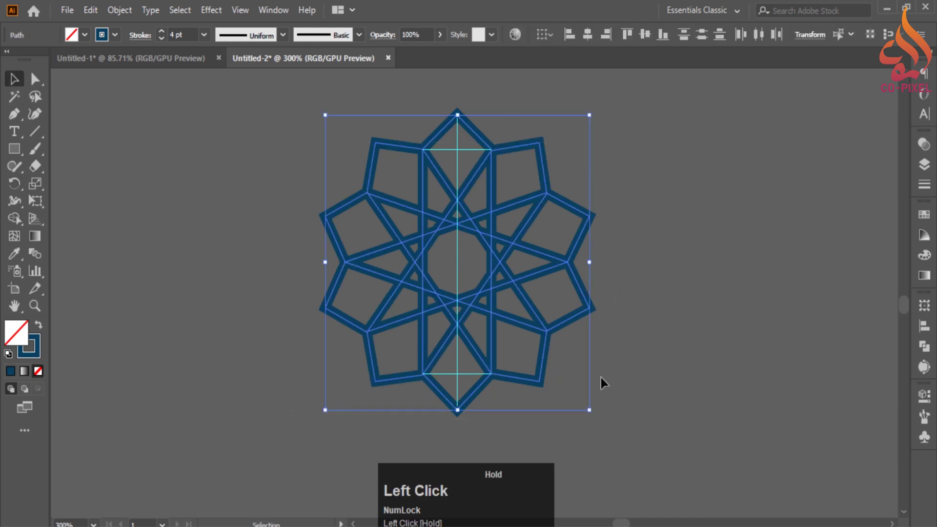
pyautogui.click(115, 12)
pyautogui.click(210, 177)
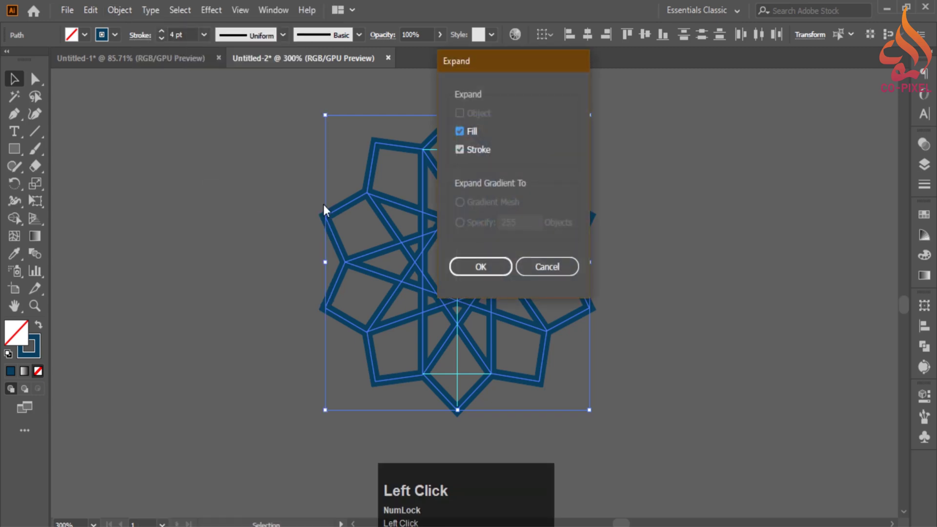
pyautogui.click(481, 267)
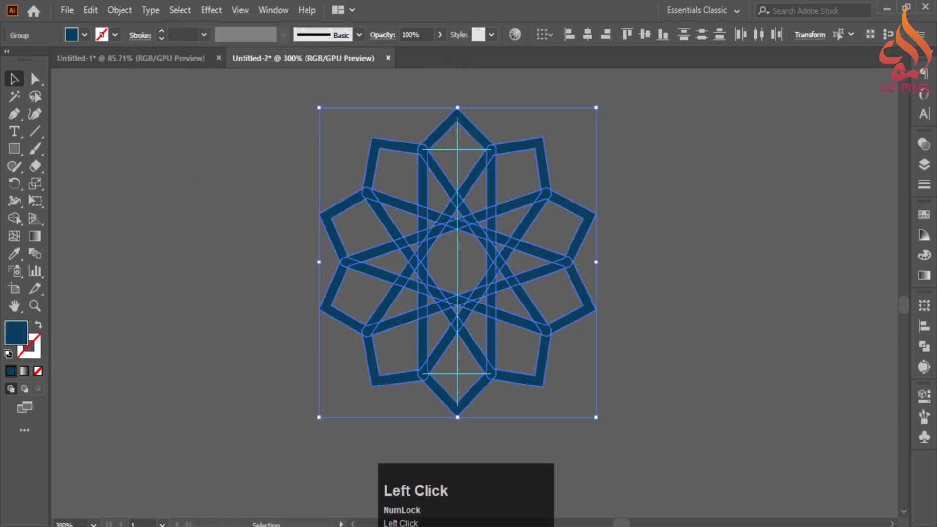
# Step: Unite the expanded rosette shapes into a single compound path and deselect it
pyautogui.click(922, 347)
pyautogui.click(764, 338)
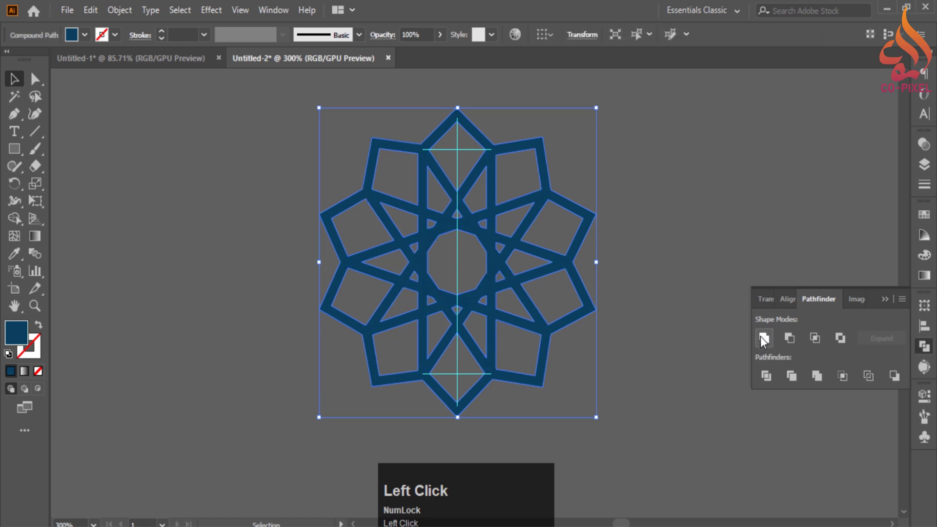
pyautogui.click(884, 299)
pyautogui.click(684, 322)
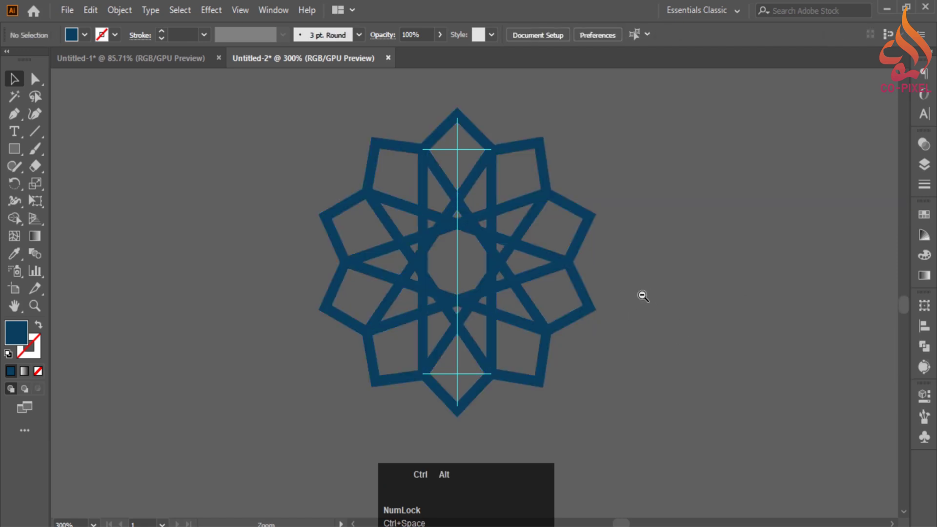
# Step: Move the rosette away from the guides to just outside the artboard's lower-left corner
pyautogui.keyDown('ctrl'); pyautogui.keyDown('alt'); pyautogui.click(641, 296); pyautogui.keyUp('alt'); pyautogui.keyUp('ctrl')
pyautogui.keyDown('ctrl'); pyautogui.keyDown('alt'); pyautogui.click(641, 296); pyautogui.keyUp('alt'); pyautogui.keyUp('ctrl')
pyautogui.keyDown('ctrl'); pyautogui.keyDown('alt'); pyautogui.click(641, 296); pyautogui.keyUp('alt'); pyautogui.keyUp('ctrl')
pyautogui.moveTo(338, 304); pyautogui.dragTo(898, 319)
pyautogui.keyDown('ctrl'); pyautogui.keyDown('alt'); pyautogui.click(725, 326); pyautogui.keyUp('alt'); pyautogui.keyUp('ctrl')
pyautogui.moveTo(707, 343); pyautogui.dragTo(909, 355)
pyautogui.moveTo(695, 307); pyautogui.dragTo(751, 319)
pyautogui.moveTo(678, 303); pyautogui.dragTo(147, 280)
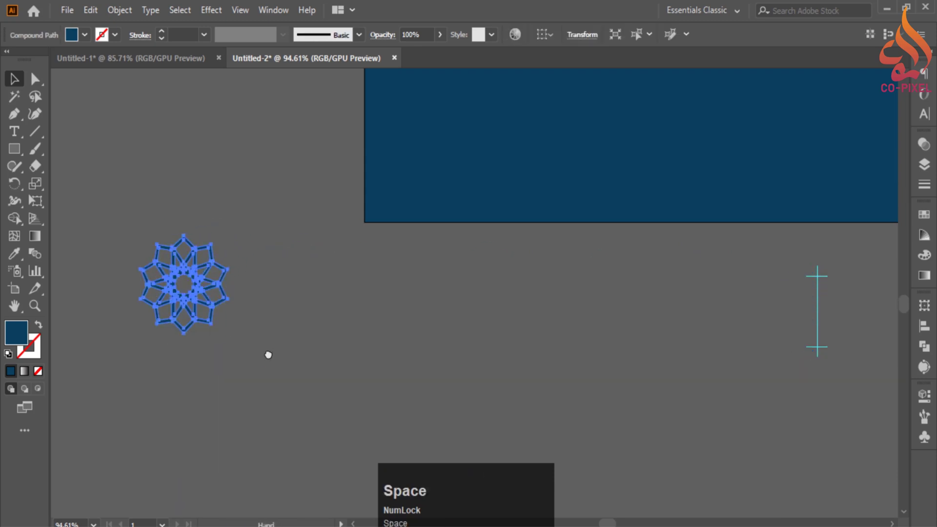
pyautogui.moveTo(267, 355); pyautogui.dragTo(280, 309)
# Step: Place a copy of the rosette directly to its right so that their side points touch
pyautogui.moveTo(200, 224); pyautogui.dragTo(279, 242)
pyautogui.click(220, 254)
pyautogui.hotkey('ctrl', 'z')
pyautogui.moveTo(159, 246); pyautogui.dragTo(496, 249)
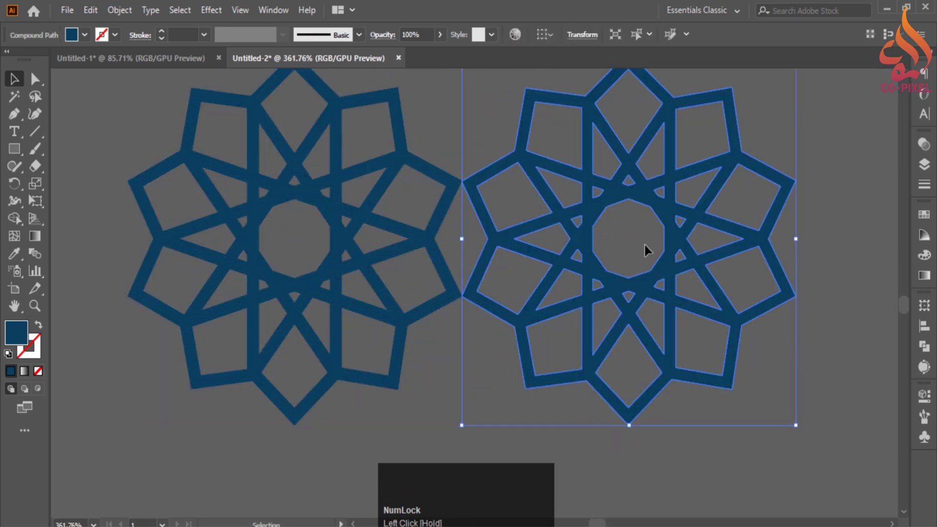
# Step: Repeat the rosette copy 14 more times to the right to build a row wider than the artboard
pyautogui.keyDown('ctrl'); pyautogui.keyDown('alt'); pyautogui.click(646, 246); pyautogui.keyUp('alt'); pyautogui.keyUp('ctrl')
pyautogui.keyDown('ctrl'); pyautogui.keyDown('alt'); pyautogui.click(648, 248); pyautogui.keyUp('alt'); pyautogui.keyUp('ctrl')
pyautogui.keyDown('ctrl'); pyautogui.keyDown('alt'); pyautogui.click(690, 284); pyautogui.keyUp('alt'); pyautogui.keyUp('ctrl')
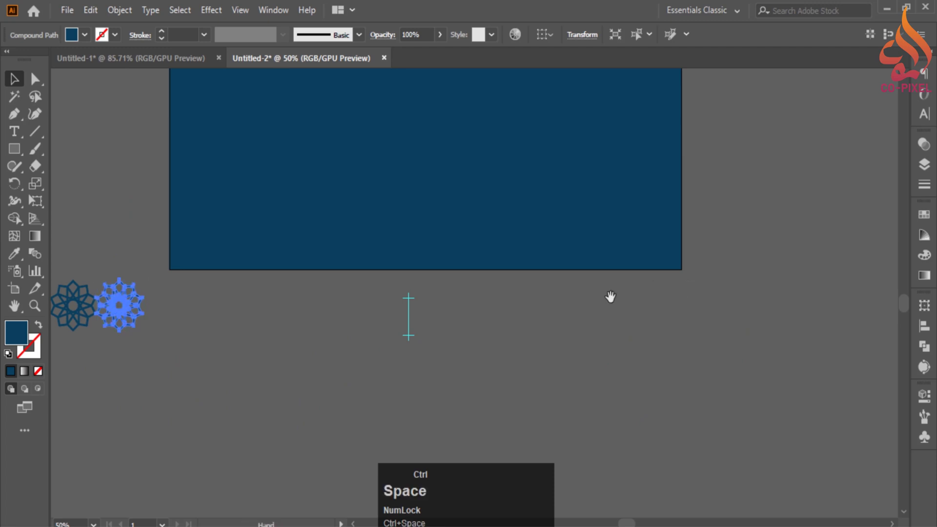
pyautogui.moveTo(610, 297); pyautogui.dragTo(706, 280)
pyautogui.hotkey('ctrl', 'd')
pyautogui.hotkey('ctrl', 'd')
pyautogui.hotkey('ctrl', 'd')
pyautogui.hotkey('ctrl', 'd')
pyautogui.hotkey('ctrl', 'd')
pyautogui.hotkey('ctrl', 'd')
pyautogui.hotkey('ctrl', 'd')
pyautogui.hotkey('ctrl', 'd')
pyautogui.hotkey('ctrl', 'd')
pyautogui.hotkey('ctrl', 'd')
pyautogui.hotkey('ctrl', 'd')
pyautogui.hotkey('ctrl', 'd')
pyautogui.hotkey('ctrl', 'd')
pyautogui.hotkey('ctrl', 'd')
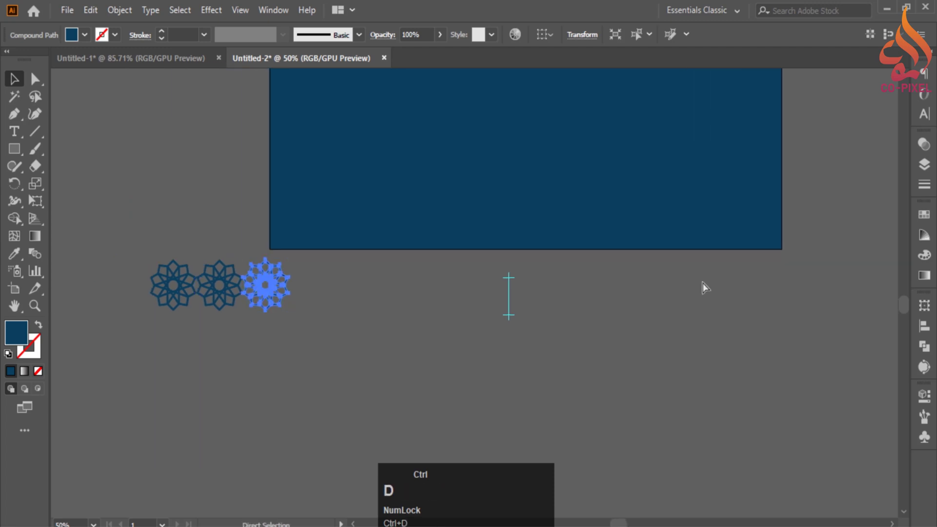
# Step: Delete the two rightmost rosettes and group the remaining 14 into one row
pyautogui.moveTo(818, 242); pyautogui.dragTo(850, 306)
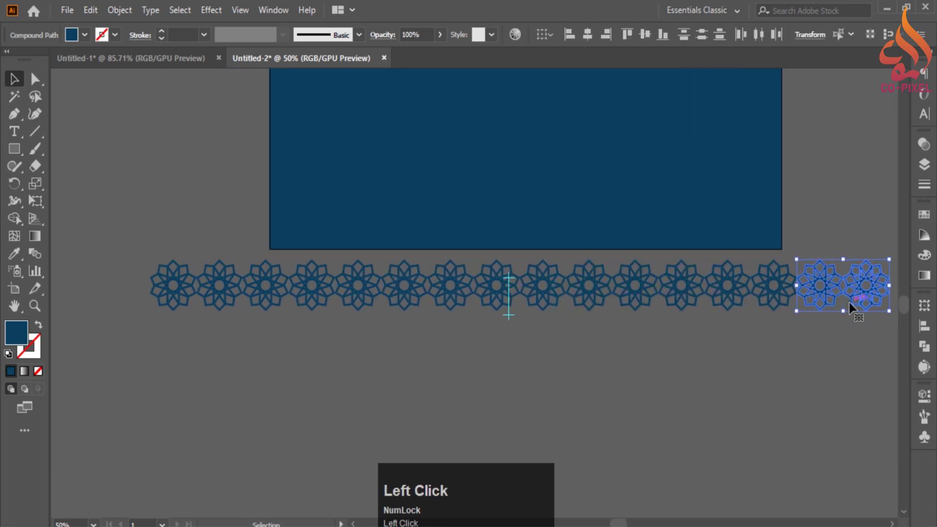
pyautogui.click(769, 328)
pyautogui.moveTo(153, 313); pyautogui.dragTo(815, 309)
pyautogui.hotkey('ctrl', 'g')
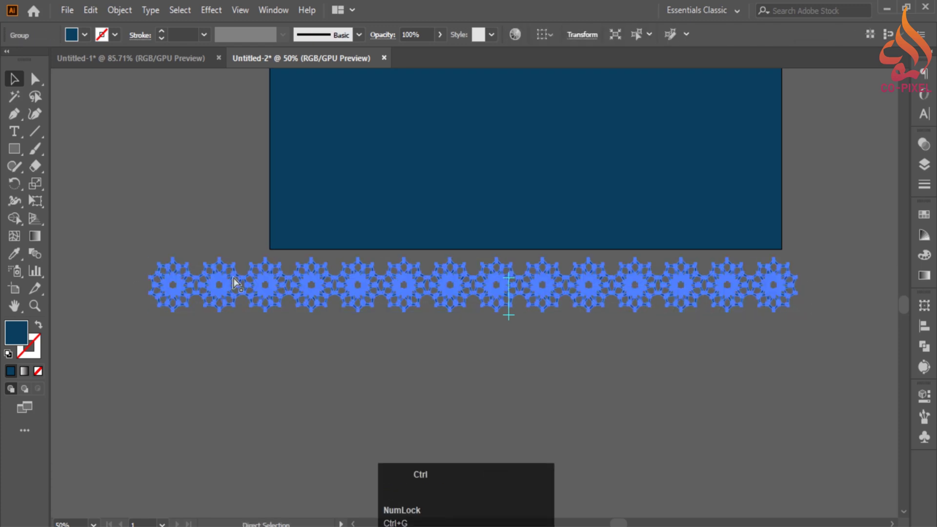
pyautogui.moveTo(199, 294); pyautogui.dragTo(429, 293)
pyautogui.moveTo(286, 287); pyautogui.dragTo(465, 223)
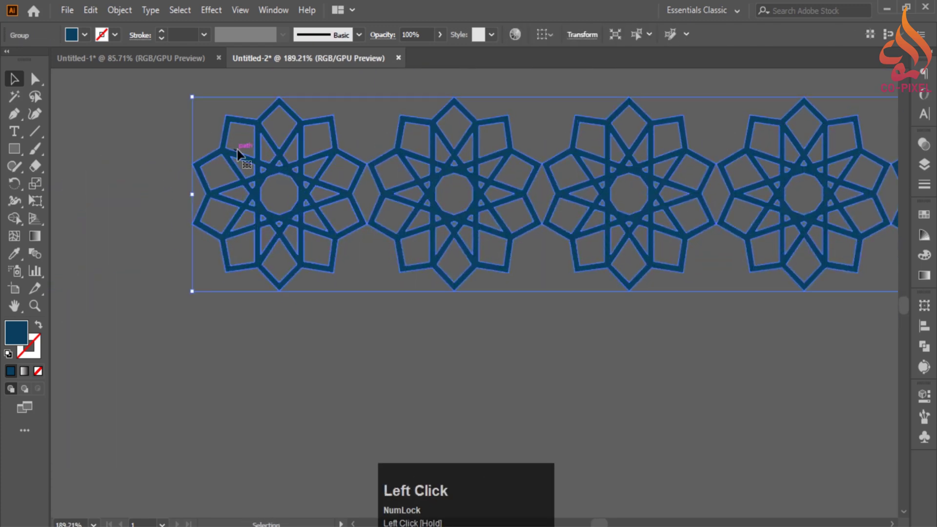
pyautogui.moveTo(253, 129); pyautogui.dragTo(336, 269)
pyautogui.press('space')
pyautogui.moveTo(329, 270); pyautogui.dragTo(502, 269)
pyautogui.hotkey('ctrl', 'z')
# Step: Place a copy of the rosette row below the original, offset half a rosette to the right so it nests into the gaps
pyautogui.keyDown('ctrl'); pyautogui.keyDown('alt'); pyautogui.click(418, 250); pyautogui.keyUp('alt'); pyautogui.keyUp('ctrl')
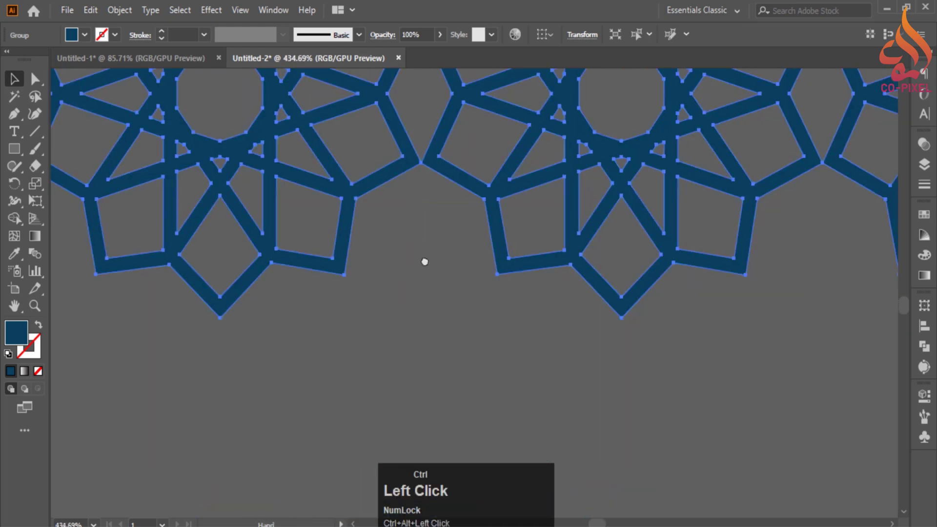
pyautogui.moveTo(424, 261); pyautogui.dragTo(647, 345)
pyautogui.keyDown('ctrl'); pyautogui.keyDown('alt'); pyautogui.click(612, 249); pyautogui.keyUp('alt'); pyautogui.keyUp('ctrl')
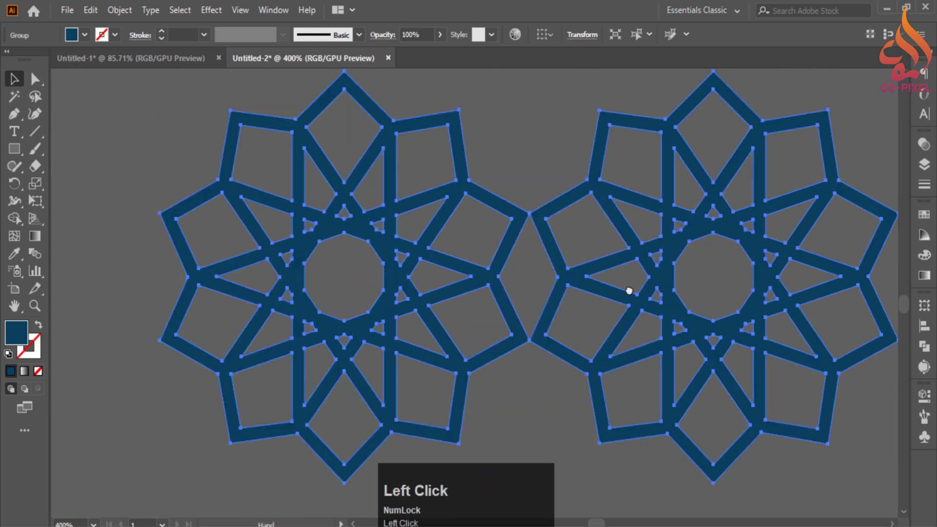
pyautogui.moveTo(630, 290); pyautogui.dragTo(667, 228)
pyautogui.moveTo(339, 216); pyautogui.dragTo(455, 397)
pyautogui.press('space')
pyautogui.press('alt')
# Step: Repeat the offset row copy eight more times downward to build a slanted field of ten rows
pyautogui.keyDown('ctrl'); pyautogui.keyDown('alt'); pyautogui.click(596, 377); pyautogui.keyUp('alt'); pyautogui.keyUp('ctrl')
pyautogui.keyDown('ctrl'); pyautogui.keyDown('alt'); pyautogui.click(596, 376); pyautogui.keyUp('alt'); pyautogui.keyUp('ctrl')
pyautogui.keyDown('ctrl'); pyautogui.keyDown('alt'); pyautogui.click(595, 376); pyautogui.keyUp('alt'); pyautogui.keyUp('ctrl')
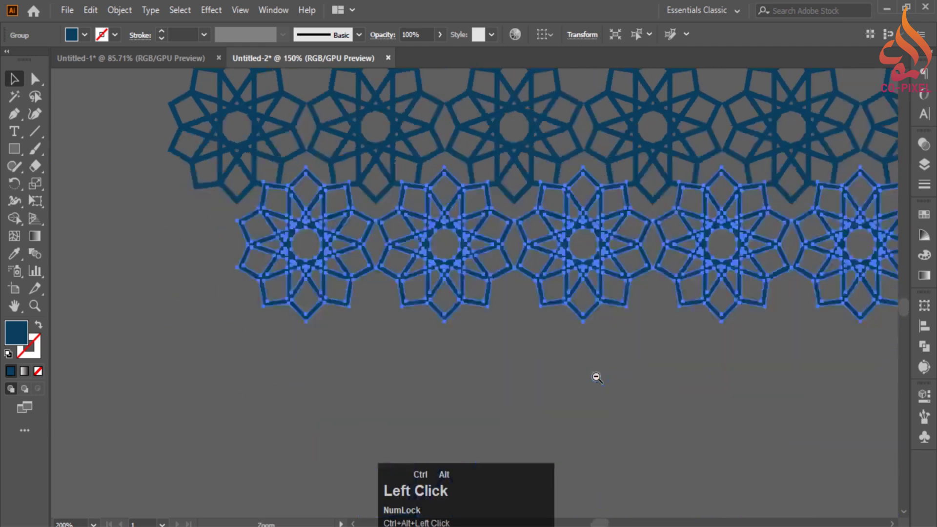
pyautogui.keyDown('ctrl'); pyautogui.keyDown('alt'); pyautogui.click(596, 376); pyautogui.keyUp('alt'); pyautogui.keyUp('ctrl')
pyautogui.keyDown('ctrl'); pyautogui.keyDown('alt'); pyautogui.click(596, 376); pyautogui.keyUp('alt'); pyautogui.keyUp('ctrl')
pyautogui.moveTo(649, 202); pyautogui.dragTo(568, 320)
pyautogui.keyDown('ctrl'); pyautogui.keyDown('alt'); pyautogui.click(568, 321); pyautogui.keyUp('alt'); pyautogui.keyUp('ctrl')
pyautogui.keyDown('ctrl'); pyautogui.keyDown('alt'); pyautogui.click(570, 324); pyautogui.keyUp('alt'); pyautogui.keyUp('ctrl')
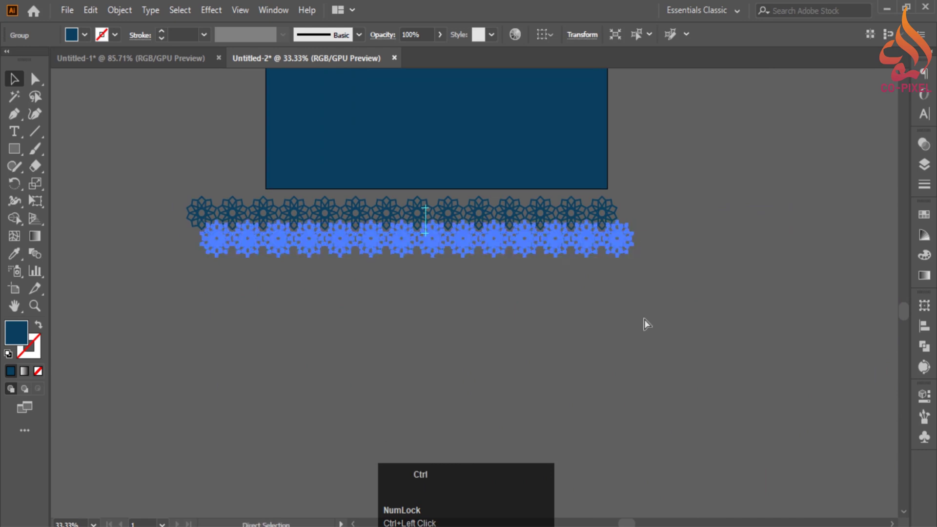
pyautogui.hotkey('ctrl', 'd')
pyautogui.hotkey('ctrl', 'd')
pyautogui.hotkey('ctrl', 'd')
pyautogui.hotkey('ctrl', 'd')
pyautogui.hotkey('ctrl', 'd')
pyautogui.hotkey('ctrl', 'd')
pyautogui.hotkey('ctrl', 'd')
pyautogui.hotkey('ctrl', 'd')
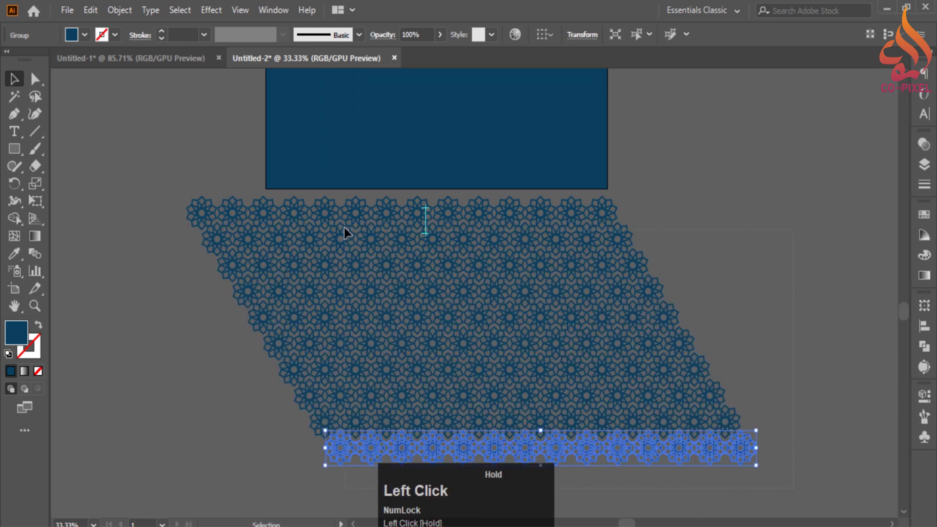
# Step: Place a copy of the blue background rectangle over the rosette field and delete the two lowest rows extending below it
pyautogui.moveTo(344, 228); pyautogui.dragTo(331, 206)
pyautogui.click(733, 258)
pyautogui.moveTo(557, 174); pyautogui.dragTo(590, 413)
pyautogui.moveTo(587, 409); pyautogui.dragTo(561, 383)
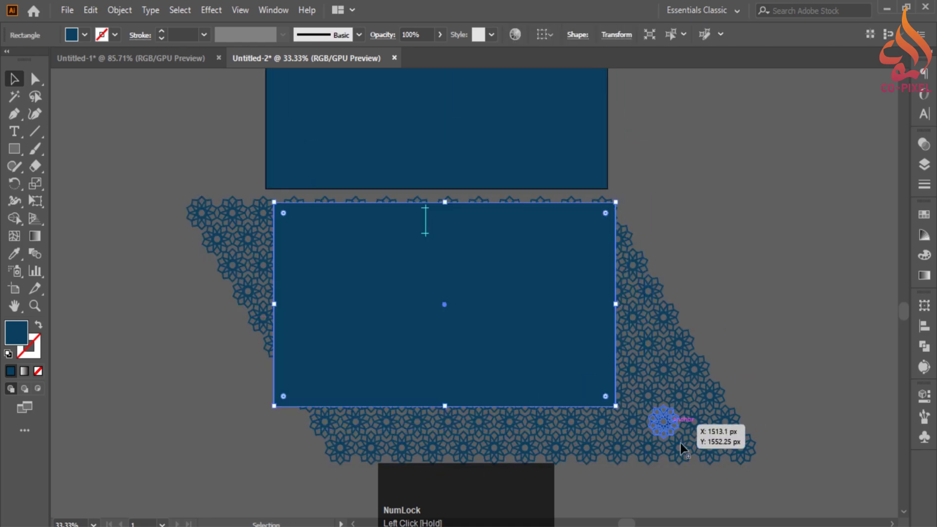
pyautogui.click(676, 428)
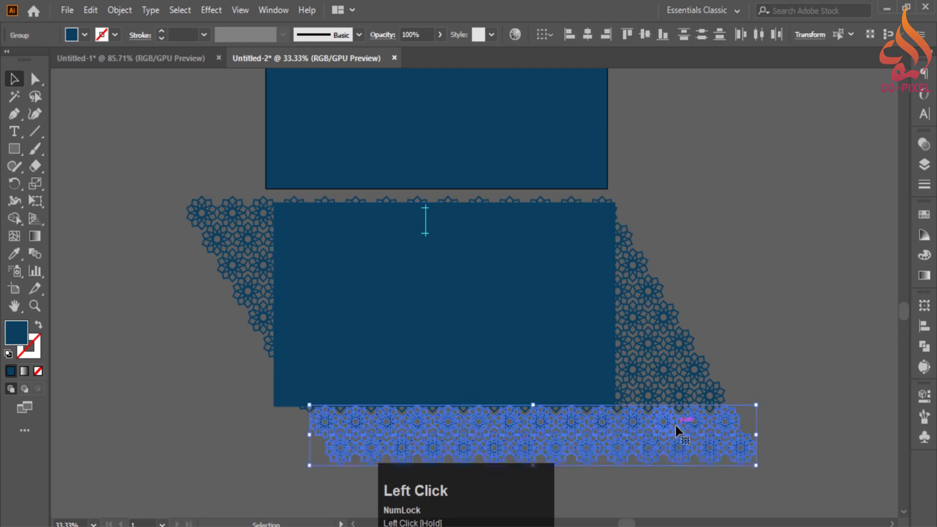
pyautogui.press('Delete')
# Step: Select the eight remaining rosette rows without the rectangle copy and group them into one object
pyautogui.moveTo(184, 207); pyautogui.dragTo(741, 438)
pyautogui.keyDown('shift'); pyautogui.click(285, 392); pyautogui.keyUp('shift')
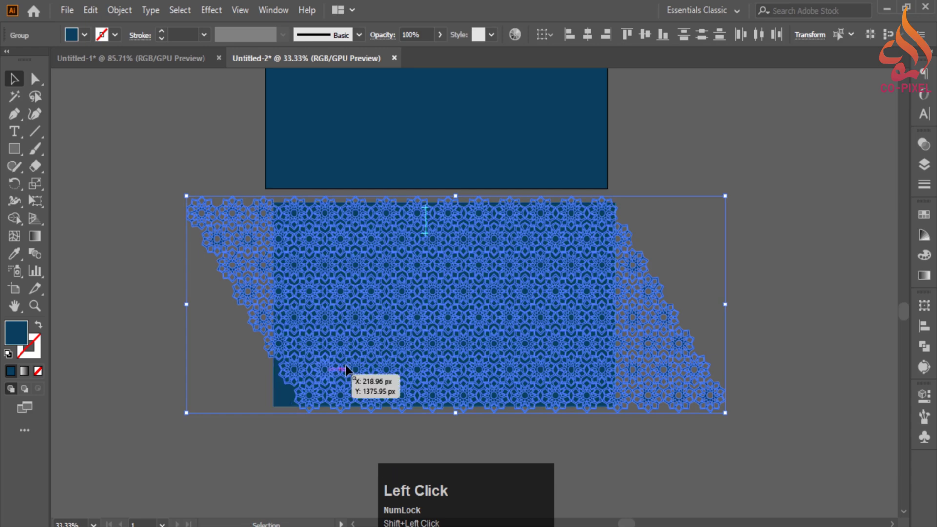
pyautogui.rightClick(364, 358)
pyautogui.click(412, 231)
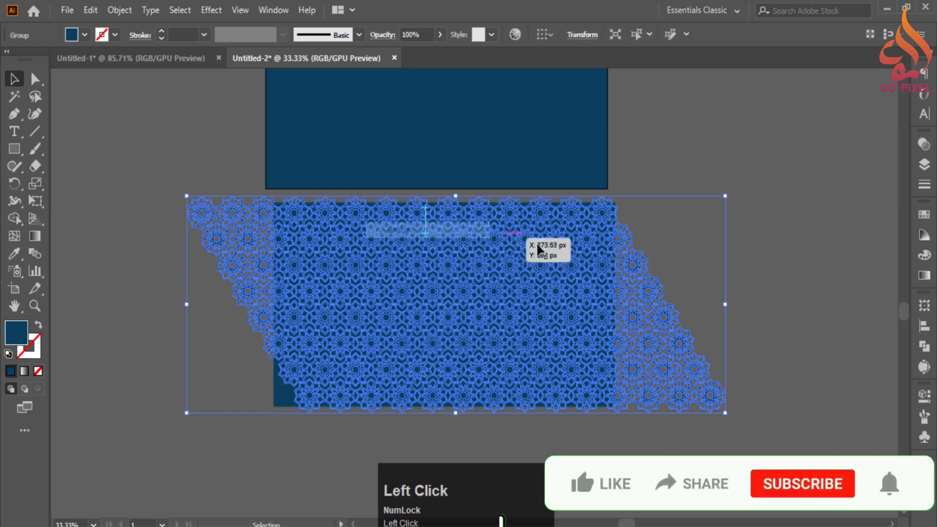
# Step: Select the rosette group with the blue rectangle copy and centre it horizontally, using the rectangle as the key object
pyautogui.keyDown('shift'); pyautogui.click(279, 387); pyautogui.keyUp('shift')
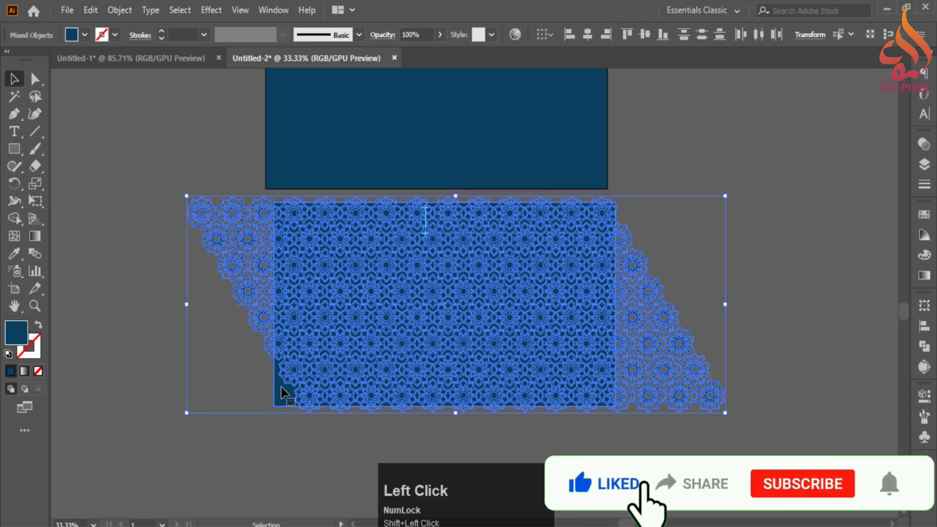
pyautogui.doubleClick(281, 386)
pyautogui.click(188, 378)
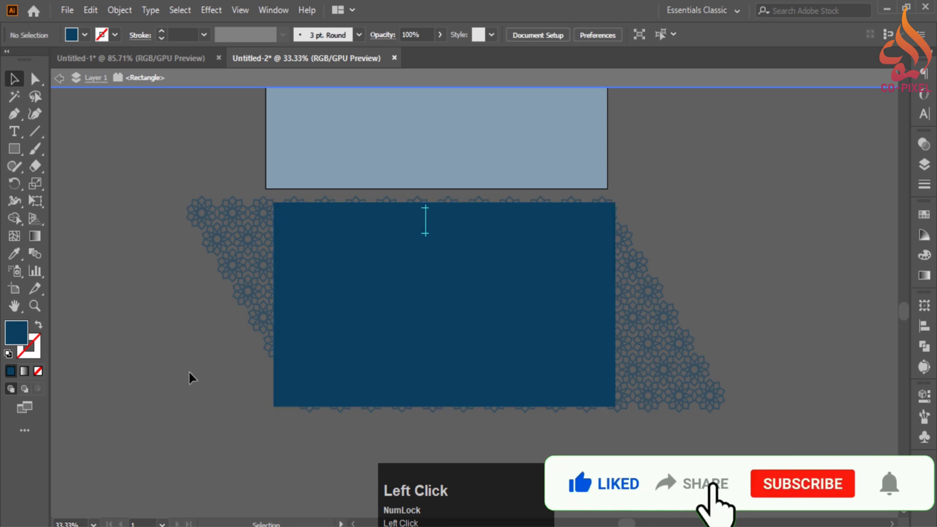
pyautogui.doubleClick(263, 355)
pyautogui.moveTo(229, 356); pyautogui.dragTo(356, 372)
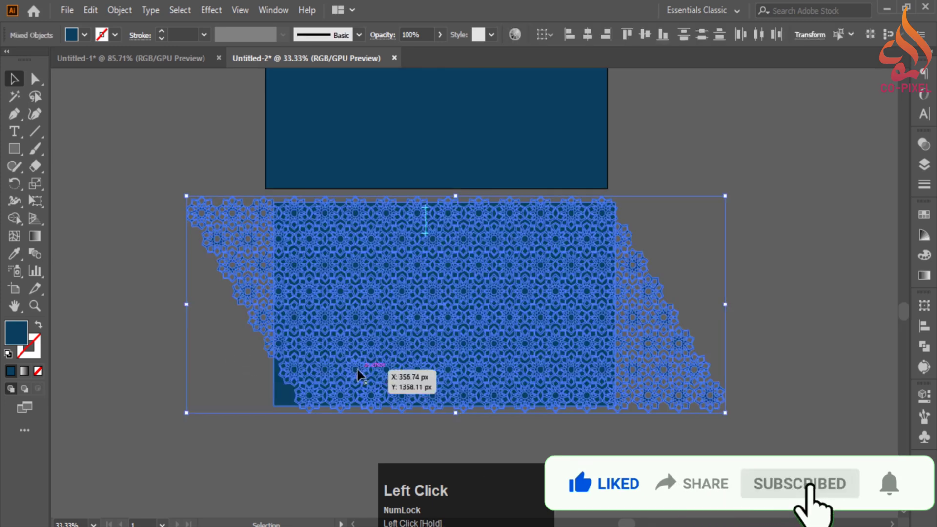
pyautogui.click(276, 400)
pyautogui.click(587, 34)
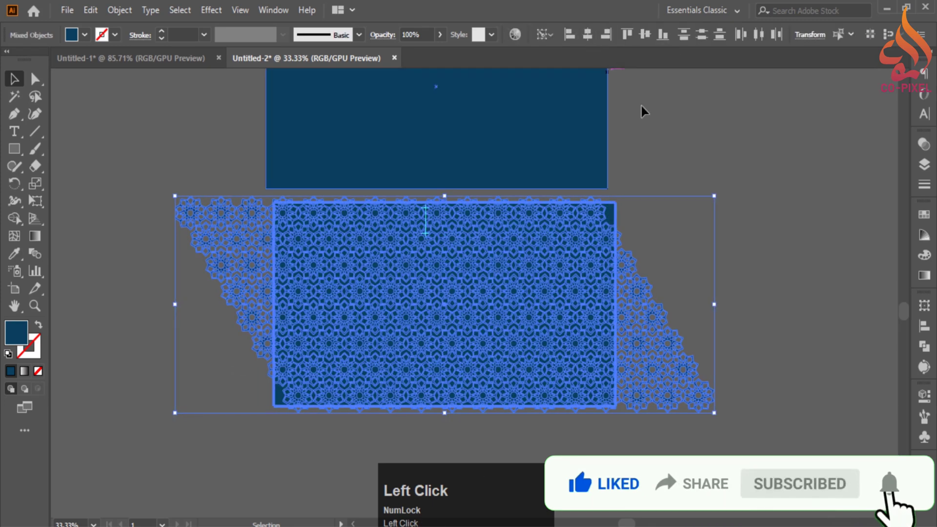
# Step: Try to make a clipping mask from the rosette group and the rectangle copy in their current stacking order
pyautogui.rightClick(537, 316)
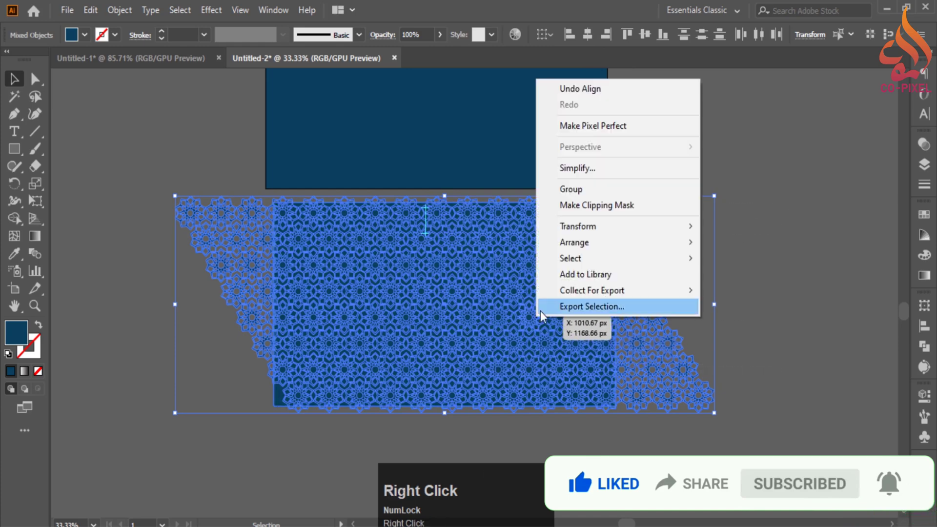
pyautogui.click(597, 205)
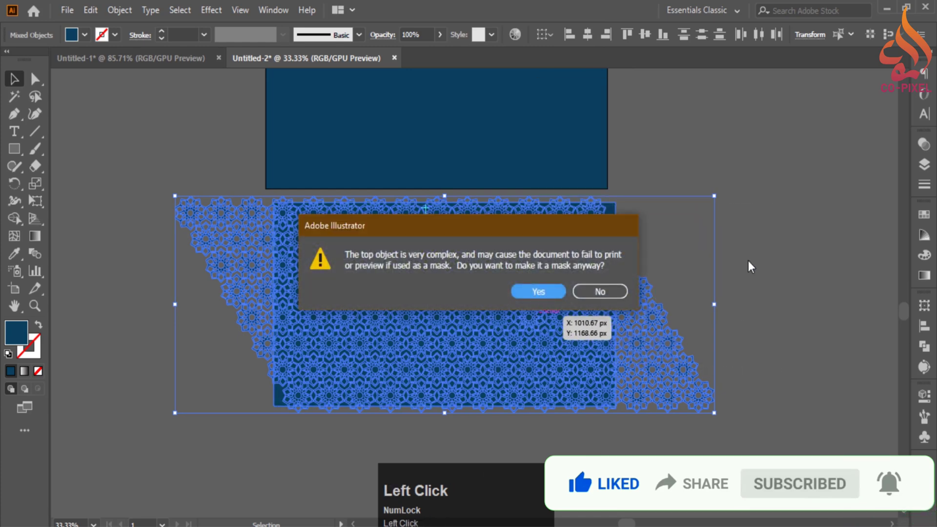
pyautogui.click(619, 291)
pyautogui.click(630, 219)
pyautogui.click(611, 219)
pyautogui.moveTo(623, 210); pyautogui.dragTo(552, 294)
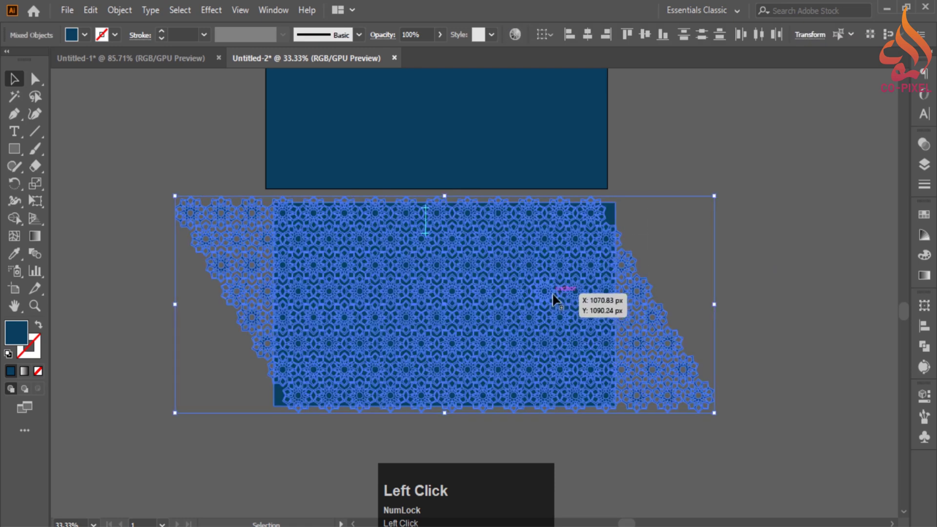
pyautogui.rightClick(553, 298)
pyautogui.click(581, 419)
pyautogui.click(534, 291)
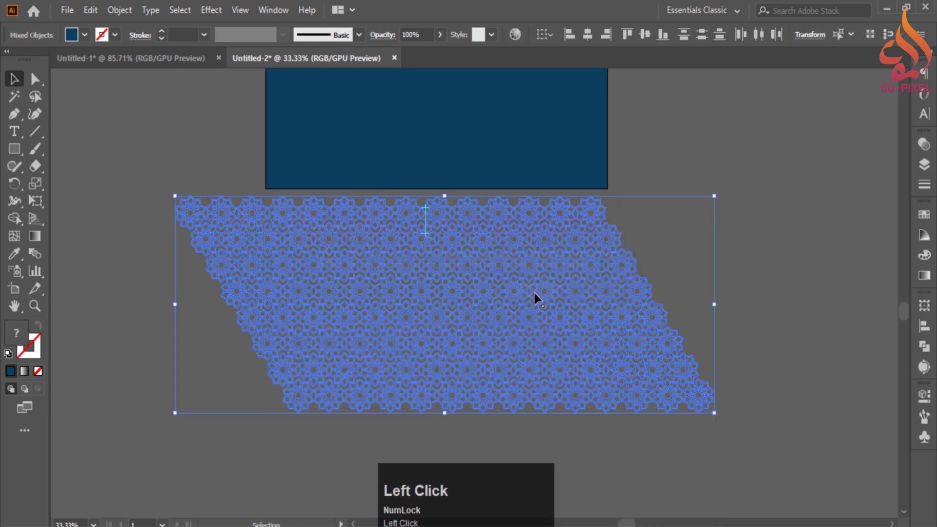
pyautogui.hotkey('ctrl', 'z')
# Step: Bring the rectangle copy to the front and use it as a clipping mask on the rosette group
pyautogui.click(795, 285)
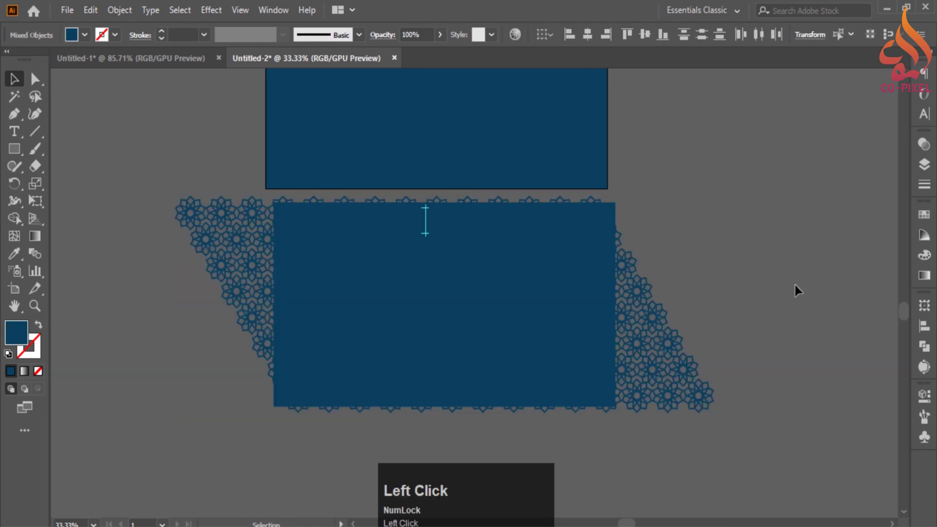
pyautogui.press('ctrl')
pyautogui.click(514, 282)
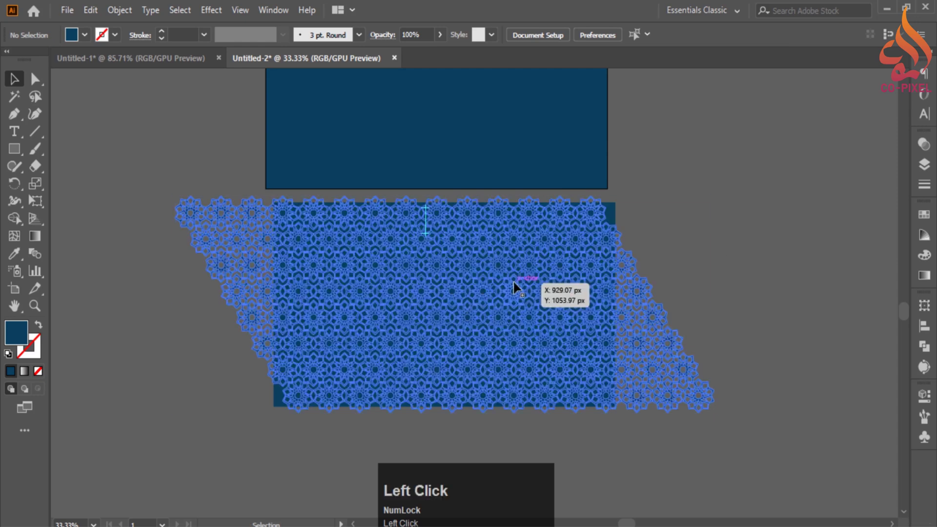
pyautogui.click(773, 258)
pyautogui.click(614, 211)
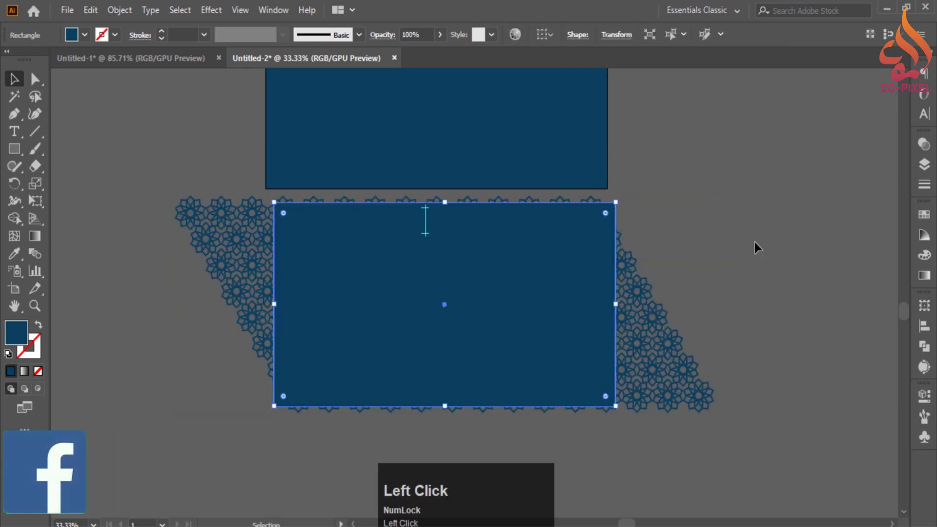
pyautogui.keyDown('shift'); pyautogui.click(632, 273); pyautogui.keyUp('shift')
pyautogui.rightClick(516, 319)
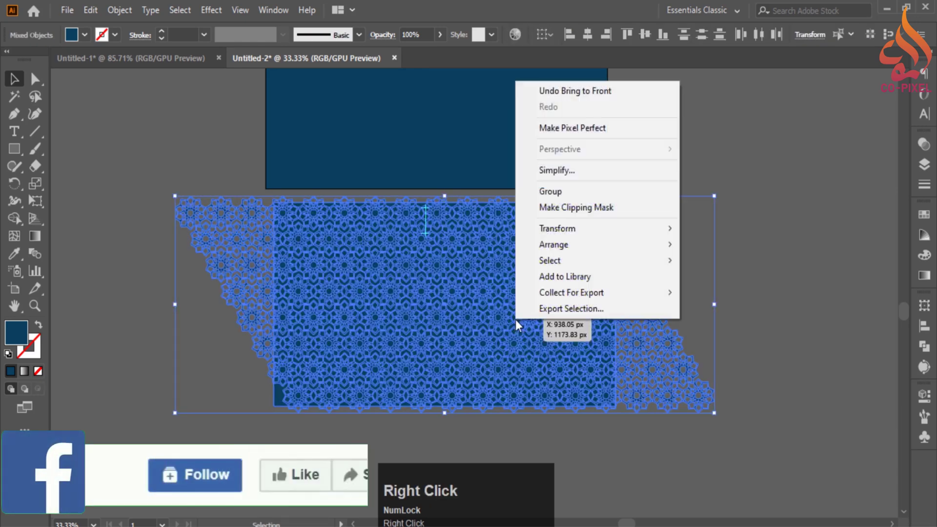
pyautogui.click(567, 205)
# Step: Move the clipped rosette pattern exactly over the original dark blue background rectangle
pyautogui.keyDown('ctrl'); pyautogui.keyDown('alt'); pyautogui.click(522, 240); pyautogui.keyUp('alt'); pyautogui.keyUp('ctrl')
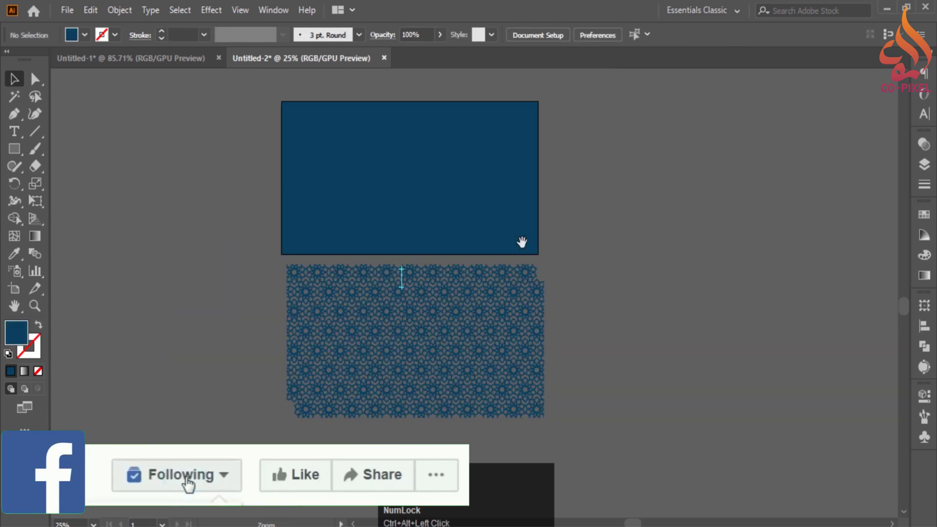
pyautogui.moveTo(521, 242); pyautogui.dragTo(588, 290)
pyautogui.moveTo(537, 359); pyautogui.dragTo(561, 262)
pyautogui.keyDown('ctrl'); pyautogui.click(584, 234); pyautogui.keyUp('ctrl')
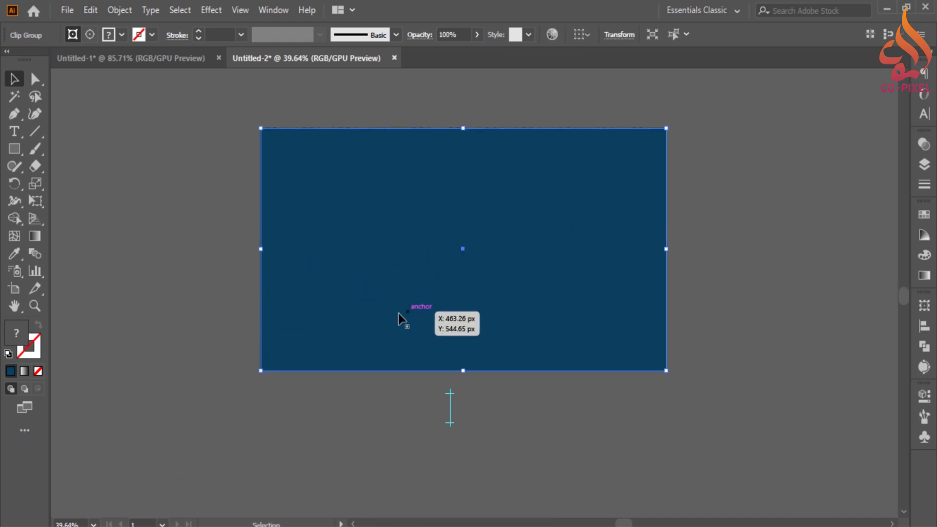
# Step: Open the Drop Shadow effect for the clipped pattern in Multiply mode and turn on the preview
pyautogui.click(211, 10)
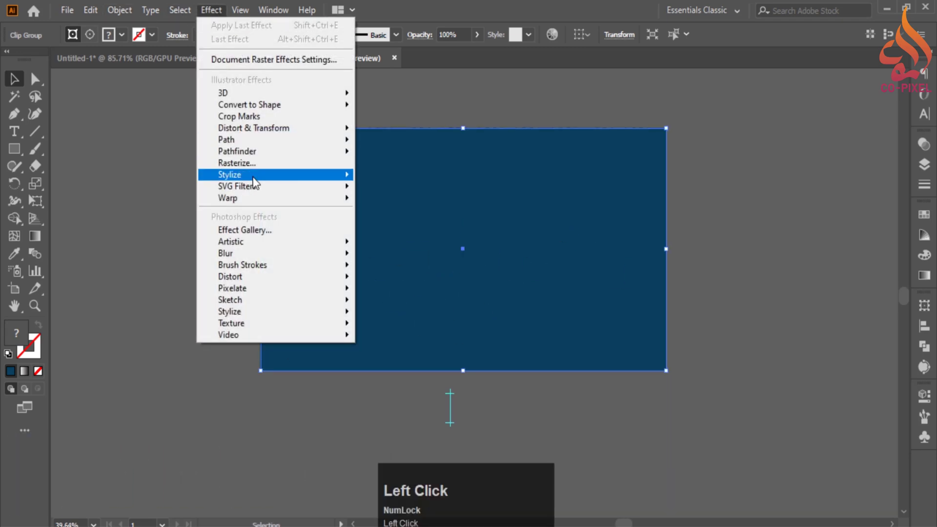
pyautogui.moveTo(292, 174)
pyautogui.click(429, 177)
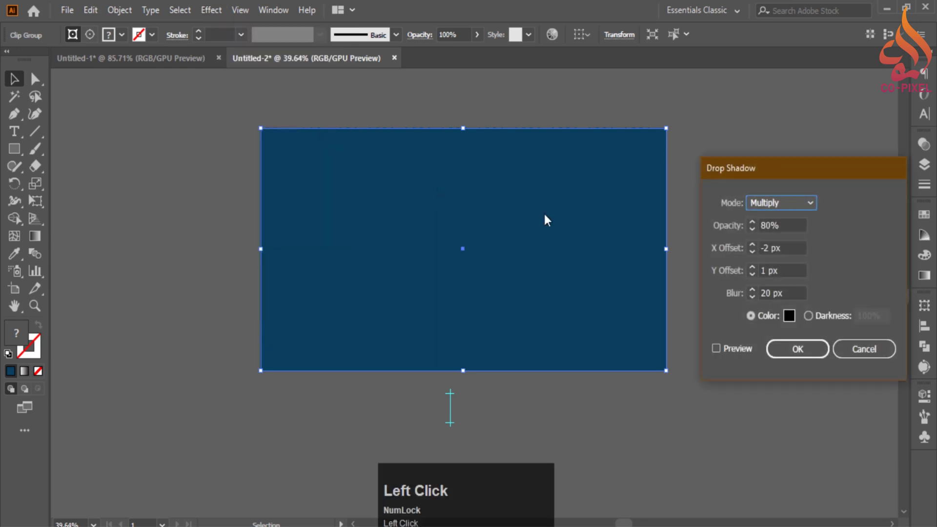
pyautogui.click(716, 348)
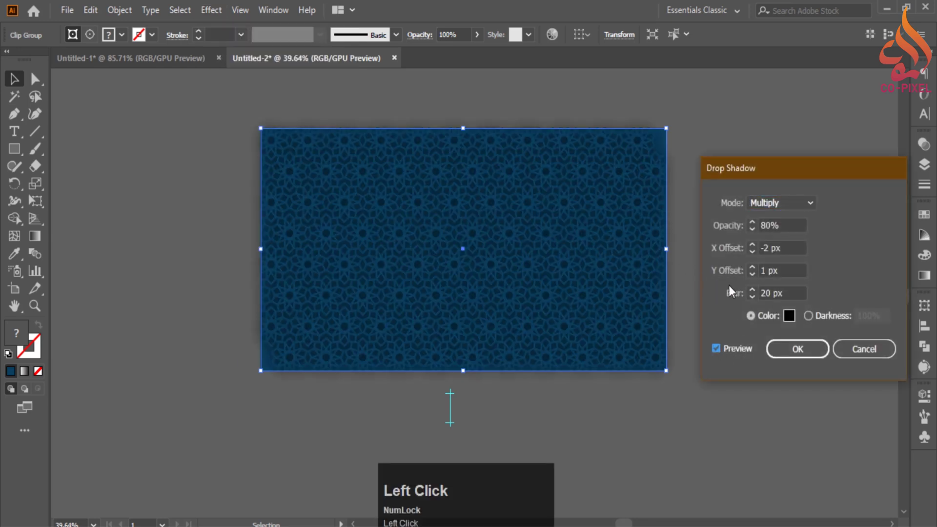
# Step: Set the drop shadow's blur to 2 px
pyautogui.click(751, 296)
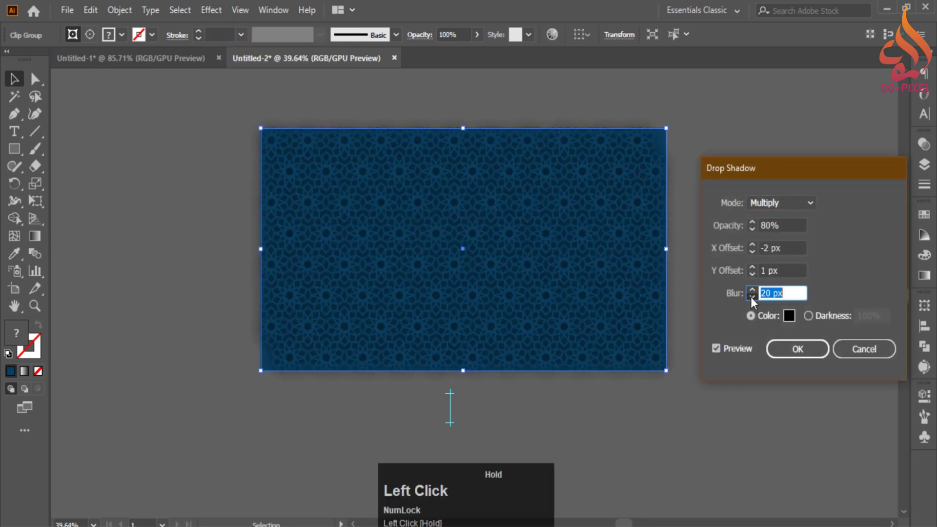
pyautogui.click(751, 297)
pyautogui.click(751, 297)
pyautogui.click(751, 297)
pyautogui.click(751, 297)
pyautogui.click(752, 299)
pyautogui.scroll(6, 751, 300)
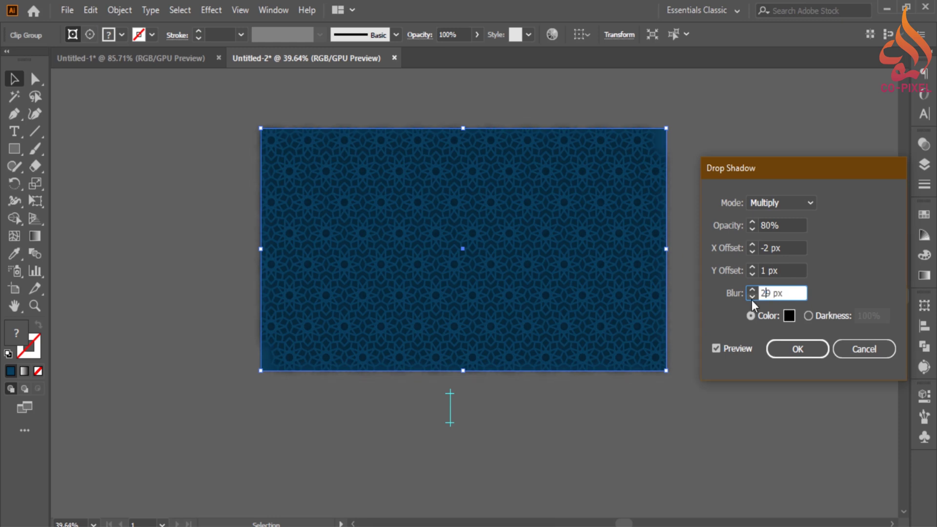
pyautogui.moveTo(772, 291); pyautogui.dragTo(749, 298)
pyautogui.write('2')
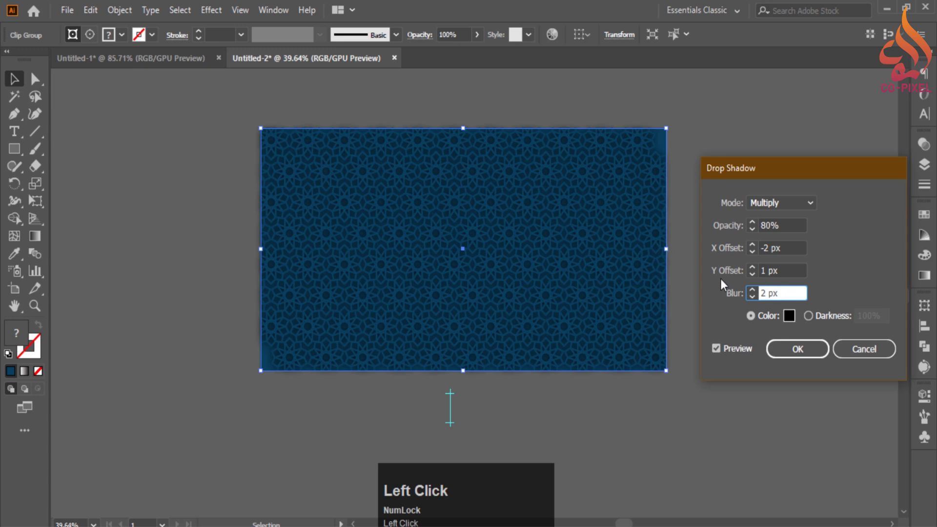
pyautogui.click(758, 277)
# Step: Set the shadow's opacity to 75% and its X offset to -3 px, keeping the blur at 2 px
pyautogui.click(757, 228)
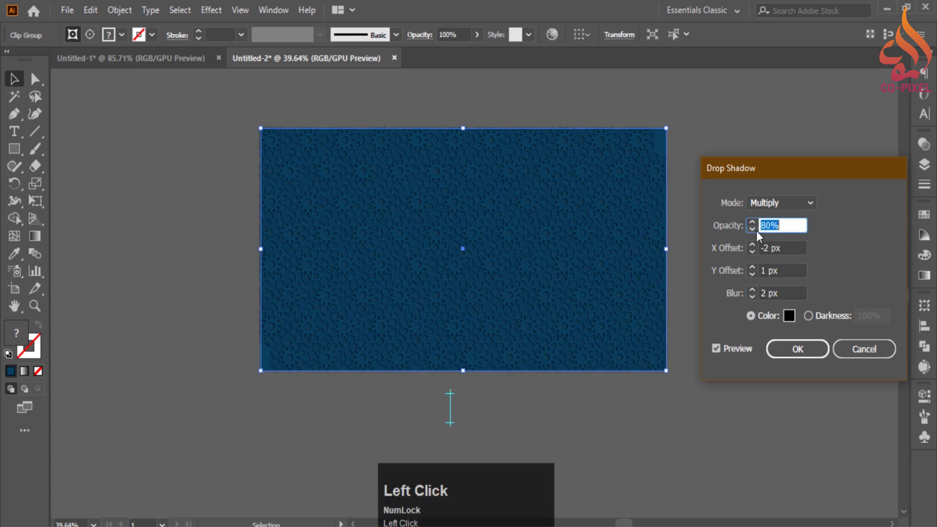
pyautogui.click(752, 230)
pyautogui.click(752, 229)
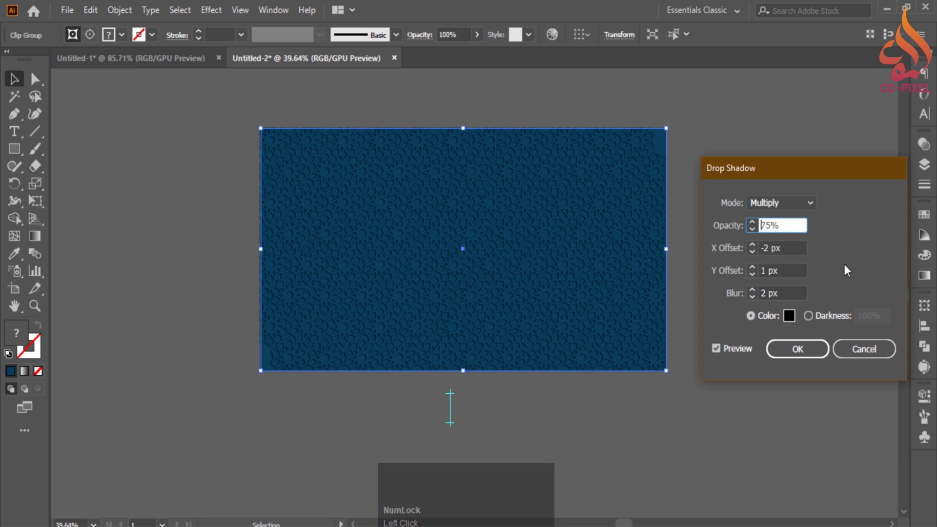
pyautogui.click(752, 252)
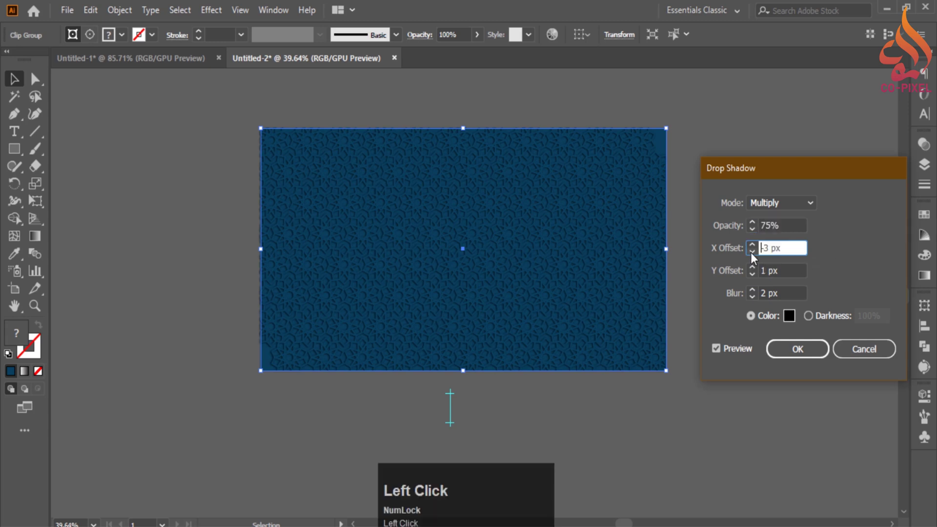
pyautogui.click(751, 290)
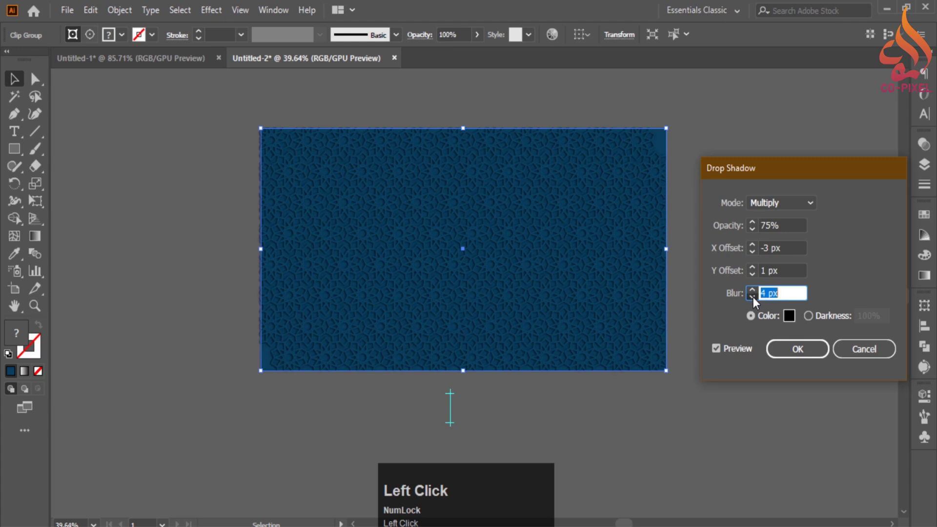
pyautogui.click(752, 296)
pyautogui.click(752, 296)
# Step: Set the shadow's Y offset to 0 px, readjust its X offset, and apply the effect
pyautogui.click(754, 274)
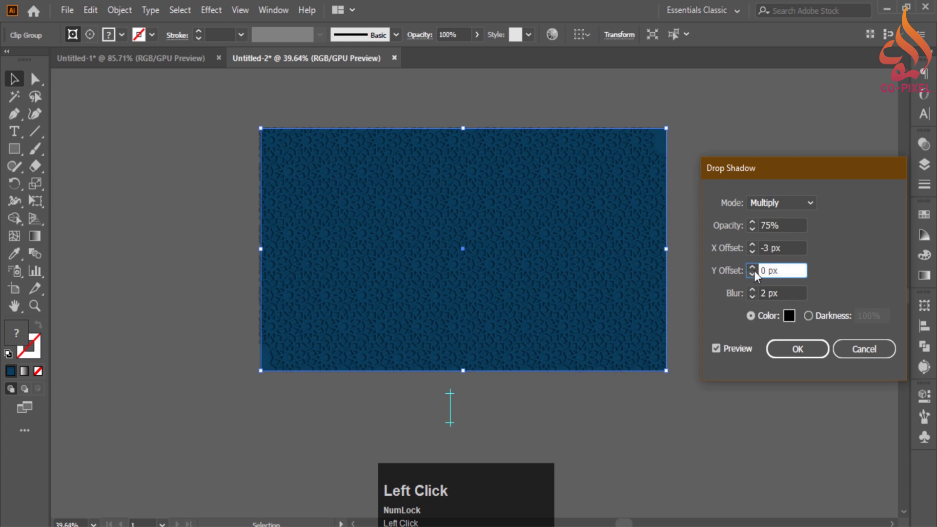
pyautogui.click(754, 253)
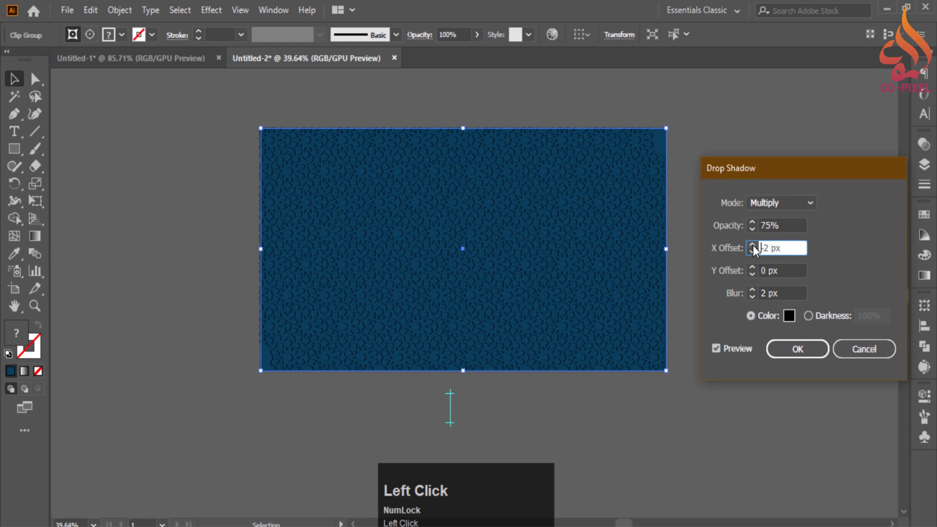
pyautogui.click(754, 245)
pyautogui.click(750, 253)
pyautogui.click(807, 356)
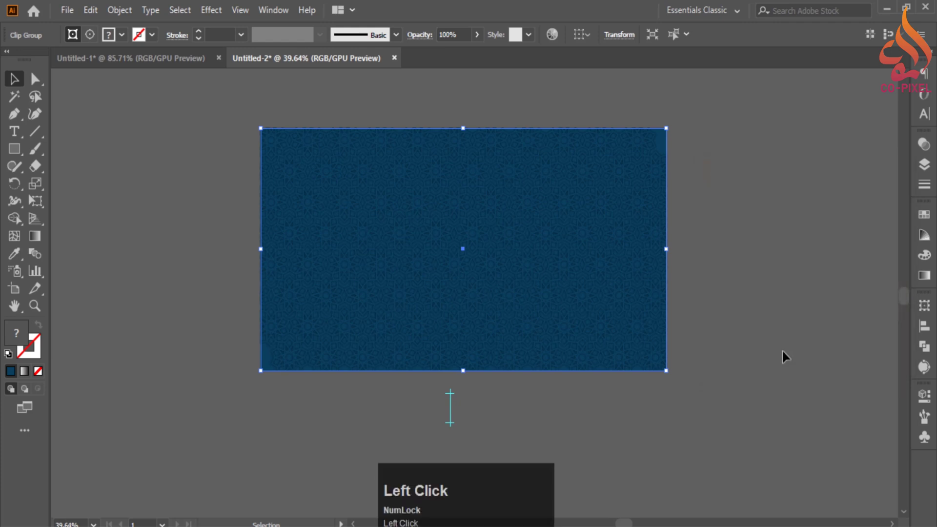
# Step: Examine the shadowed rosette pattern across the background up close and as a whole
pyautogui.click(689, 368)
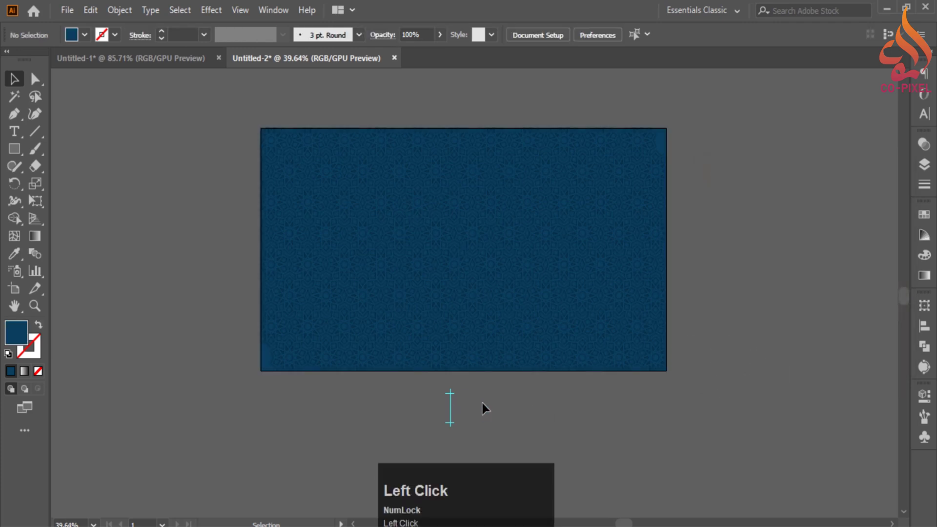
pyautogui.keyDown('ctrl'); pyautogui.keyDown('alt'); pyautogui.click(738, 347); pyautogui.keyUp('alt'); pyautogui.keyUp('ctrl')
pyautogui.moveTo(738, 347); pyautogui.dragTo(725, 346)
pyautogui.moveTo(601, 313); pyautogui.dragTo(667, 319)
pyautogui.moveTo(706, 359); pyautogui.dragTo(731, 203)
pyautogui.press('space')
pyautogui.press('space')
pyautogui.keyDown('ctrl'); pyautogui.keyDown('alt'); pyautogui.click(575, 201); pyautogui.keyUp('alt'); pyautogui.keyUp('ctrl')
# Step: Draw a tall rectangle over the right part of the patterned background, extending slightly above its upper edge
pyautogui.rightClick(8, 152)
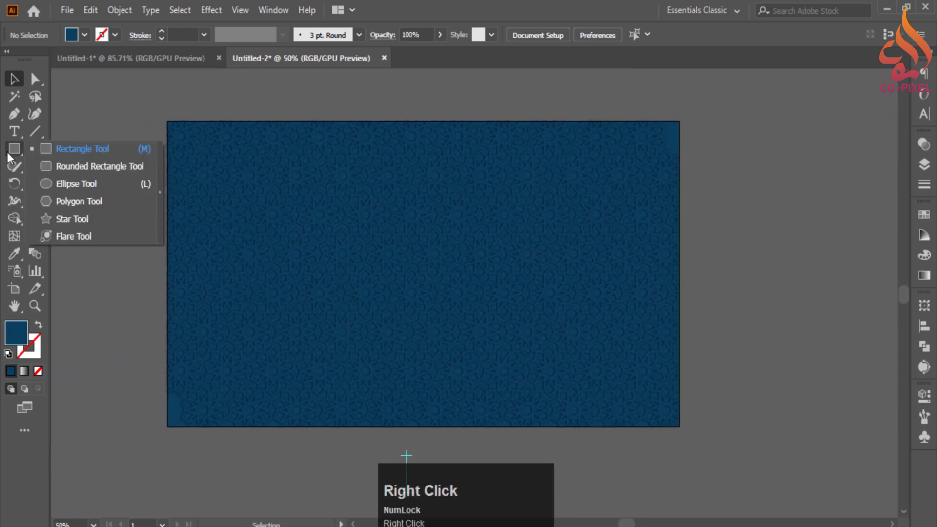
pyautogui.click(81, 201)
pyautogui.rightClick(19, 149)
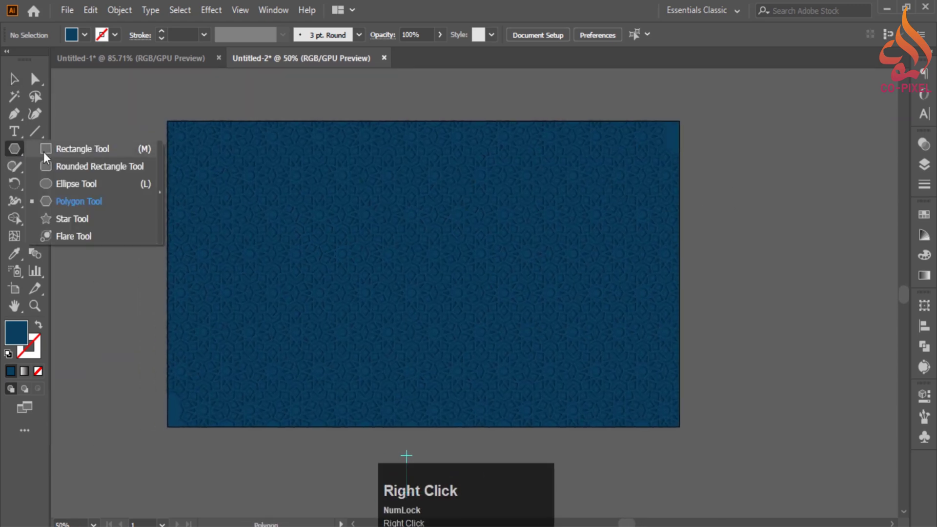
pyautogui.click(47, 150)
pyautogui.moveTo(497, 92); pyautogui.dragTo(650, 363)
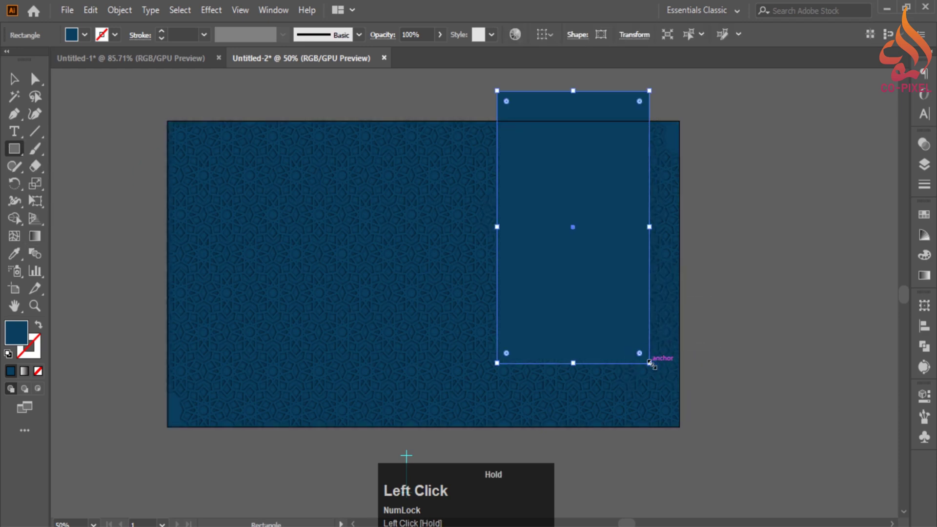
# Step: Swap the rectangle's fill and stroke so that it is only outlined, and set its stroke weight to 7 pt
pyautogui.click(39, 325)
pyautogui.click(38, 352)
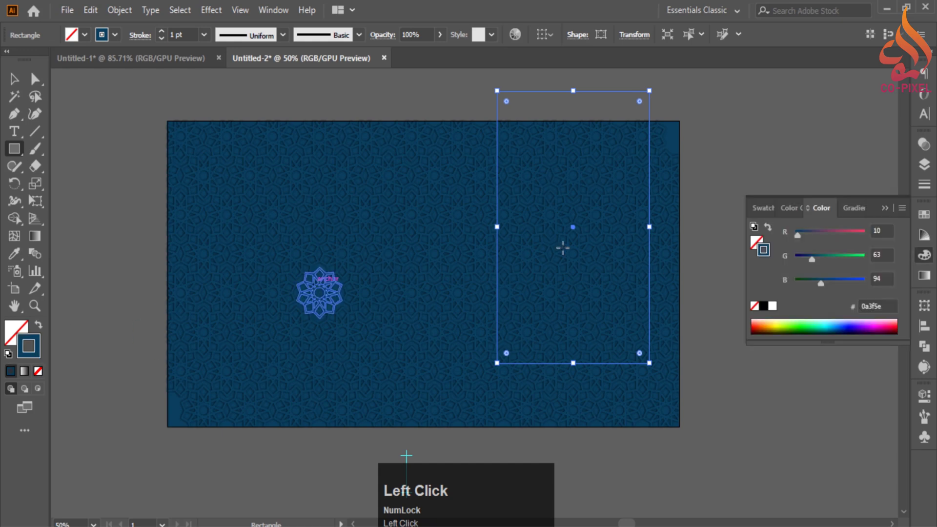
pyautogui.click(924, 184)
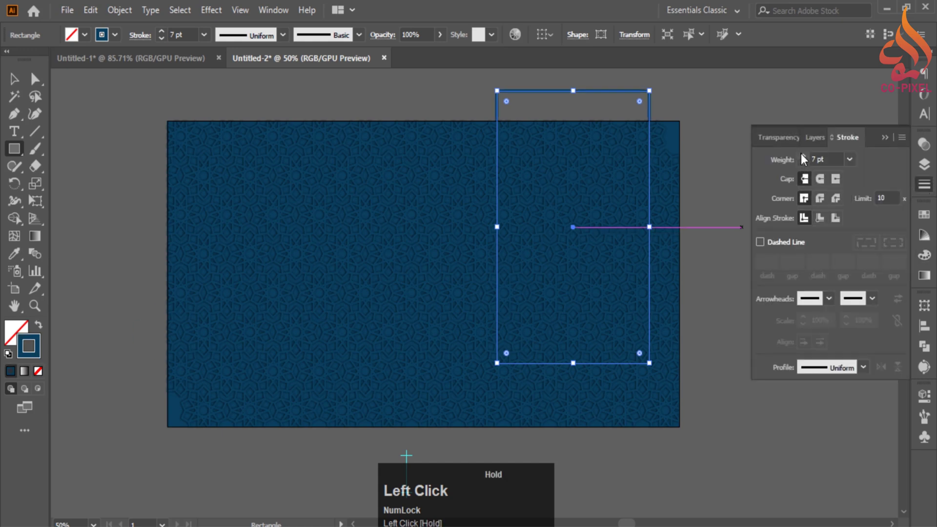
# Step: Apply the white-to-black linear gradient to the rectangle's stroke
pyautogui.click(924, 275)
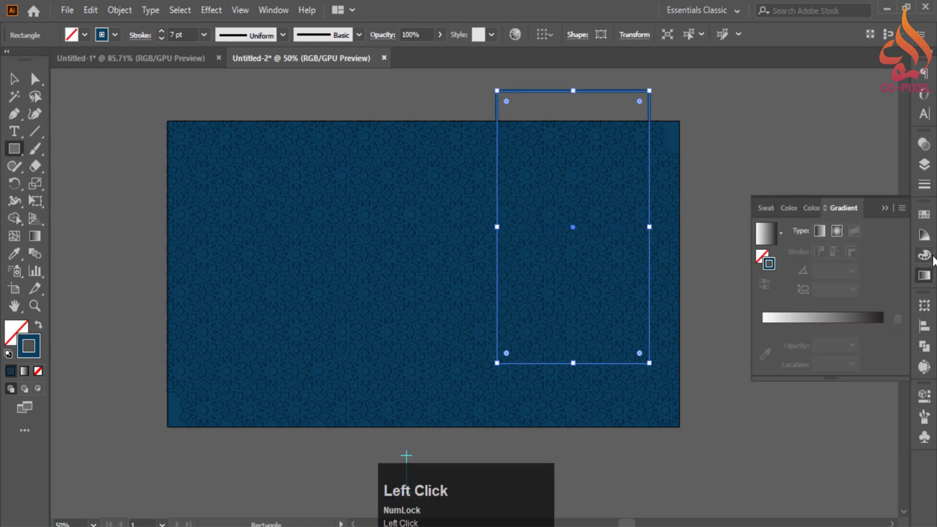
pyautogui.click(926, 256)
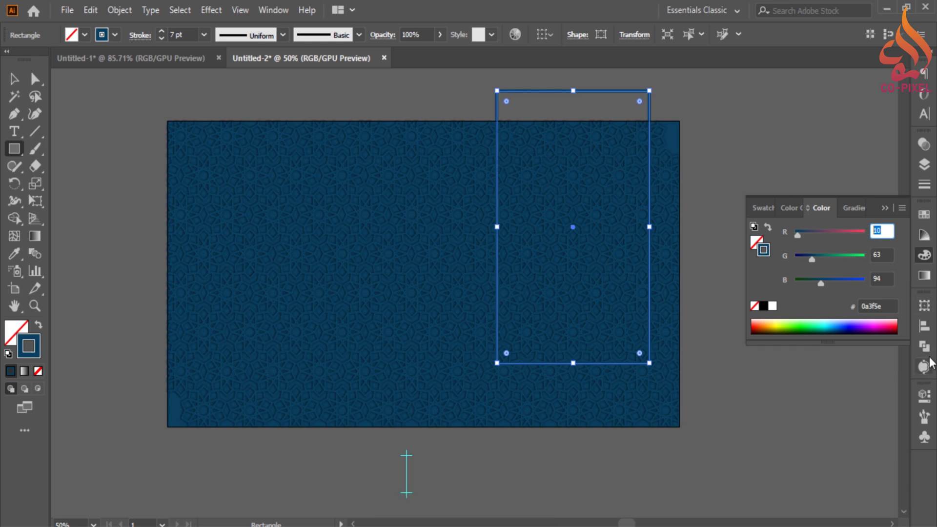
pyautogui.click(923, 275)
pyautogui.click(781, 317)
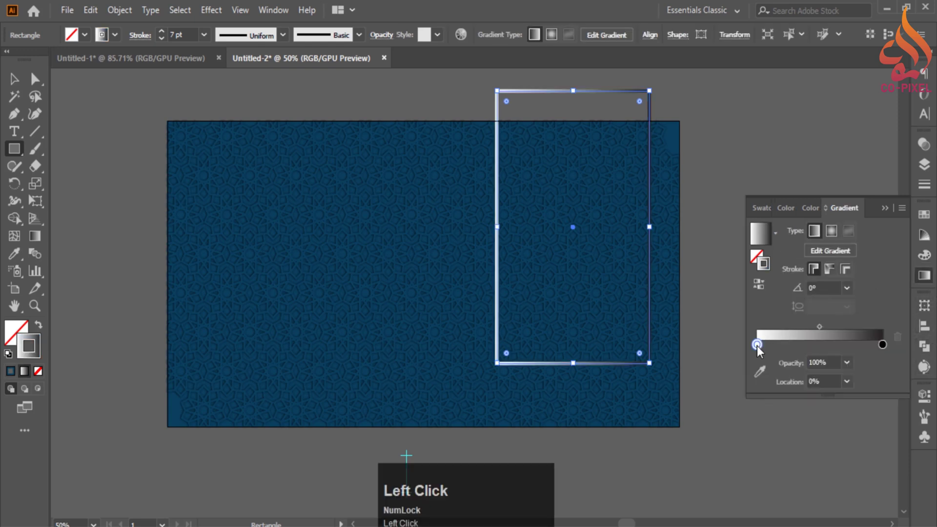
# Step: Switch the gradient's white stop to RGB color and set it to R 245, G 211, B 138
pyautogui.doubleClick(756, 344)
pyautogui.click(881, 360)
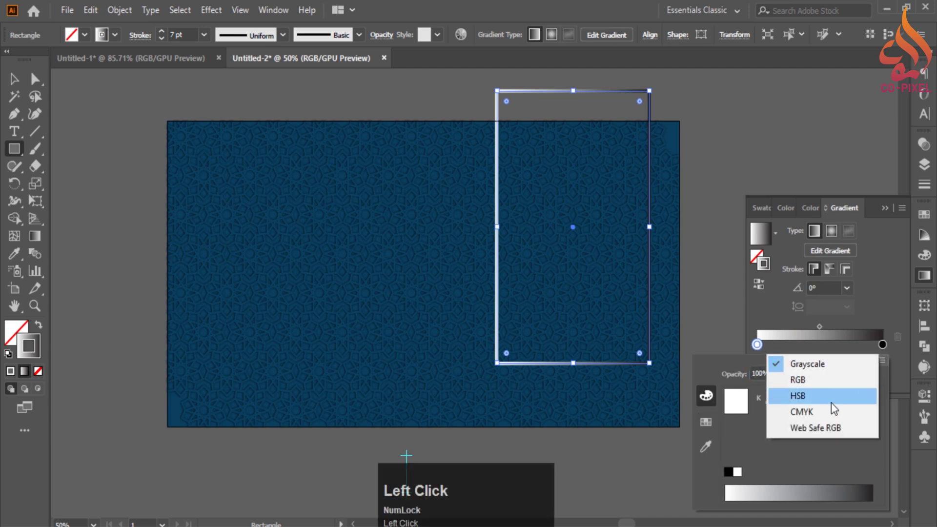
pyautogui.click(825, 328)
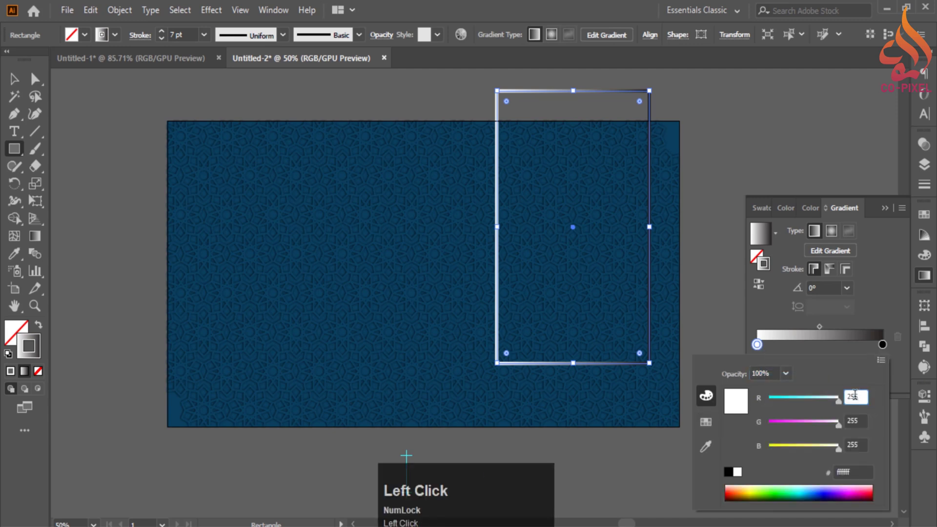
pyautogui.write('245')
pyautogui.click(856, 421)
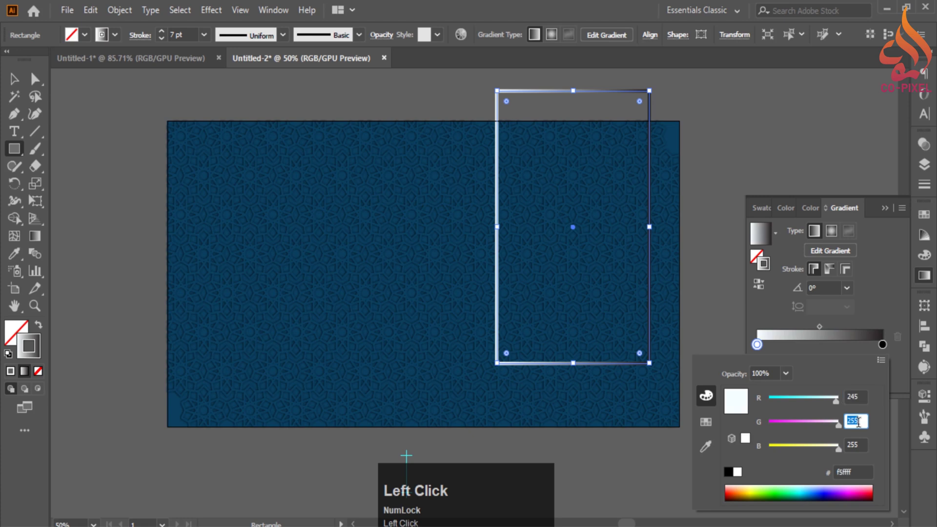
pyautogui.write('211')
pyautogui.click(856, 445)
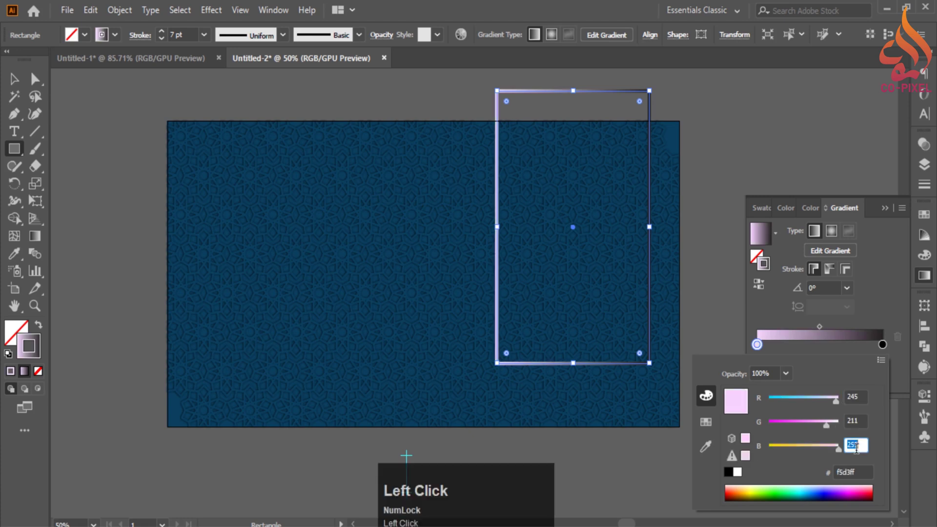
pyautogui.write('137')
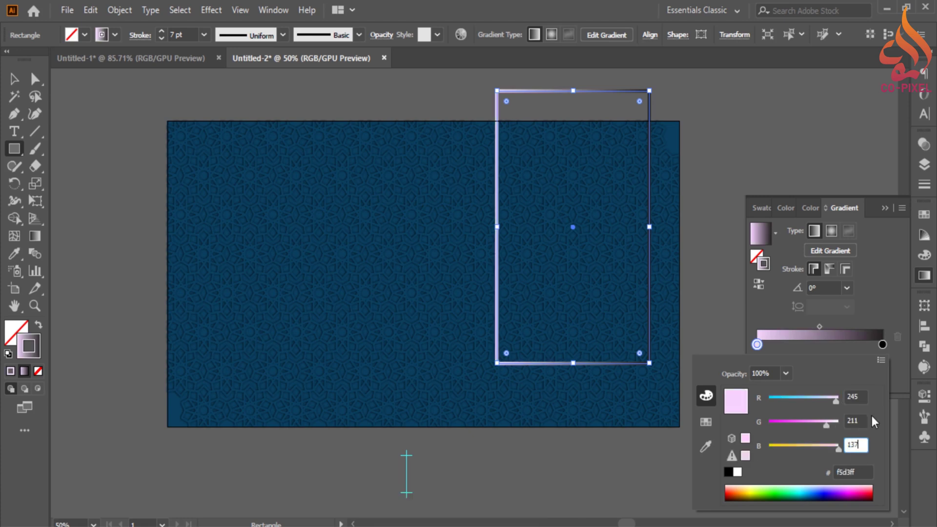
pyautogui.click(872, 418)
pyautogui.scroll(1, 851, 444)
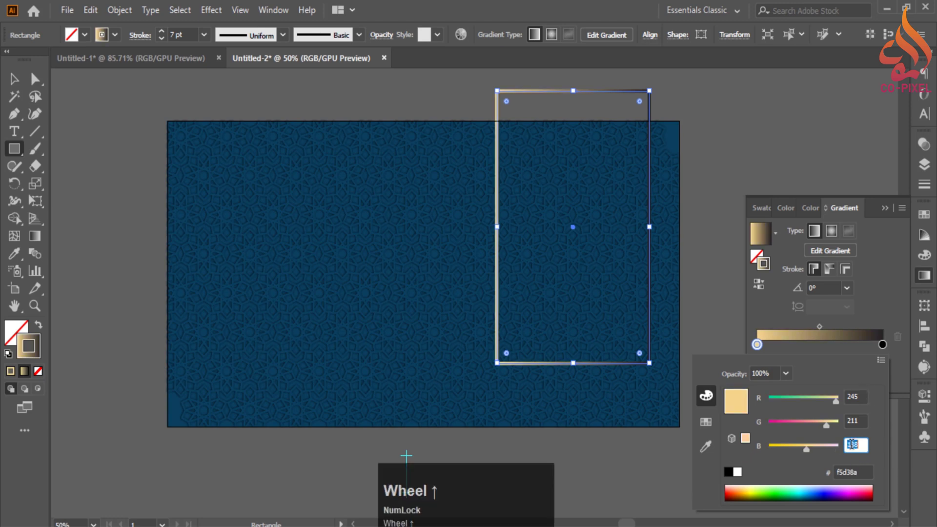
# Step: Switch the gradient's black stop to RGB color and set it to R 184, G 153, B 66
pyautogui.click(882, 344)
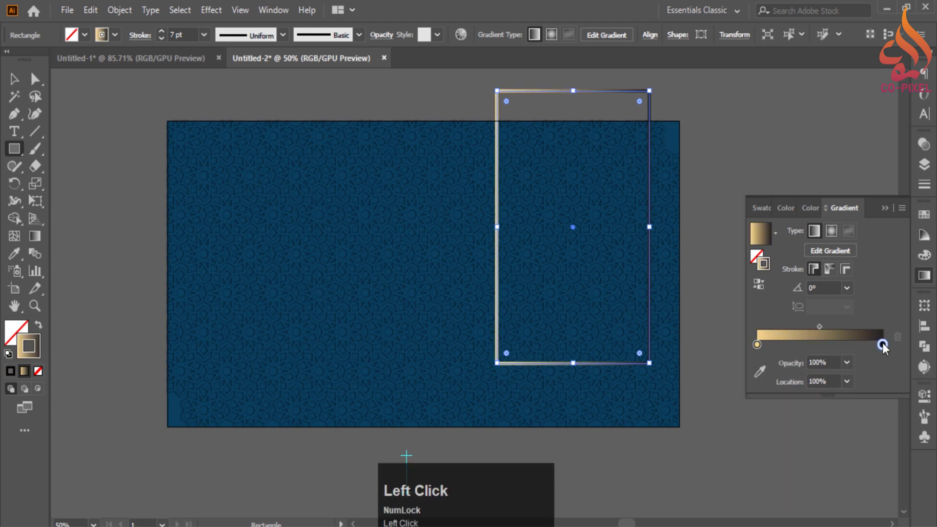
pyautogui.doubleClick(883, 345)
pyautogui.click(881, 360)
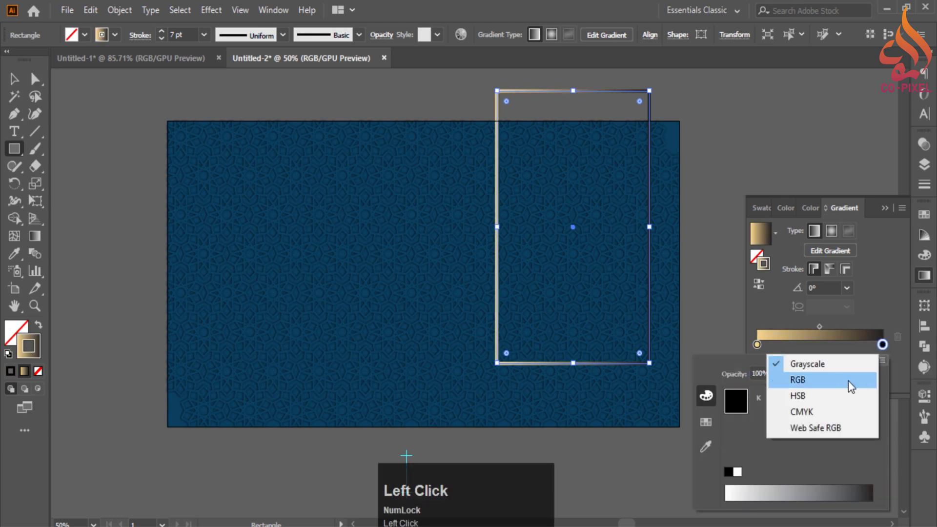
pyautogui.click(848, 381)
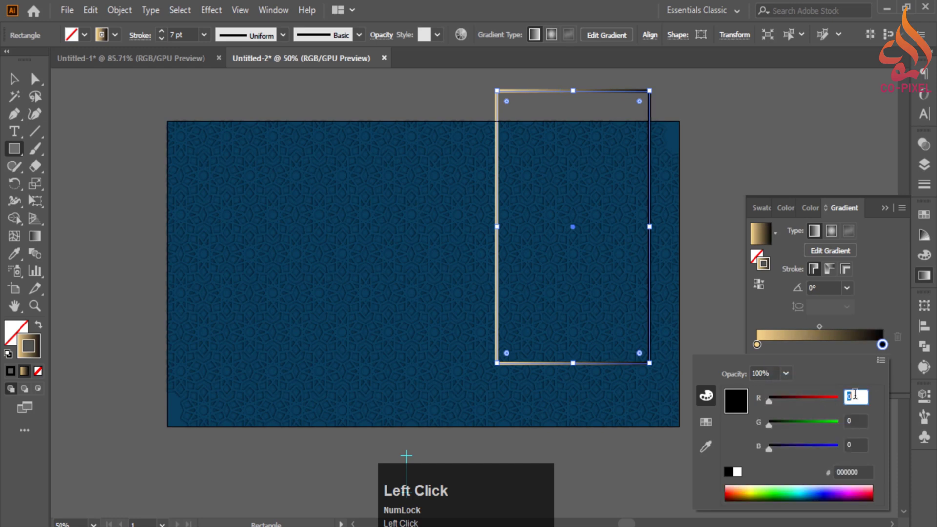
pyautogui.write('184')
pyautogui.click(856, 420)
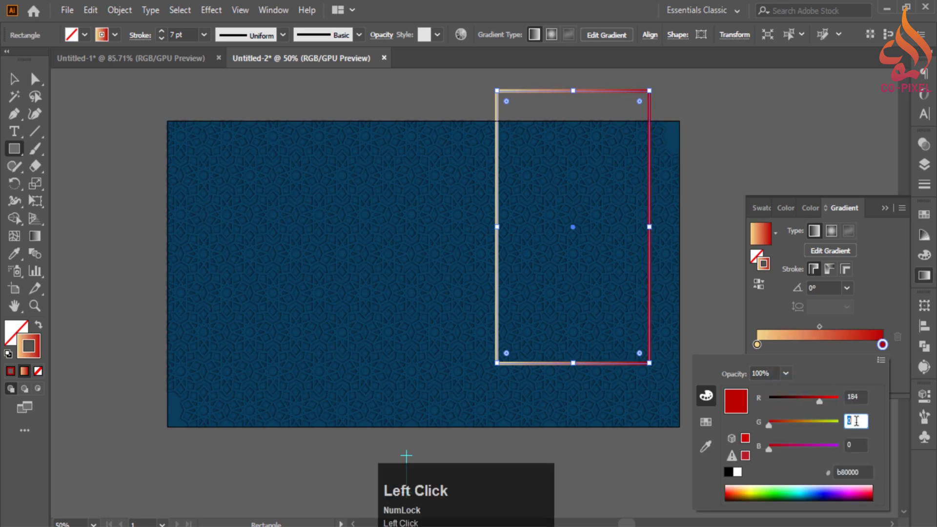
pyautogui.write('153')
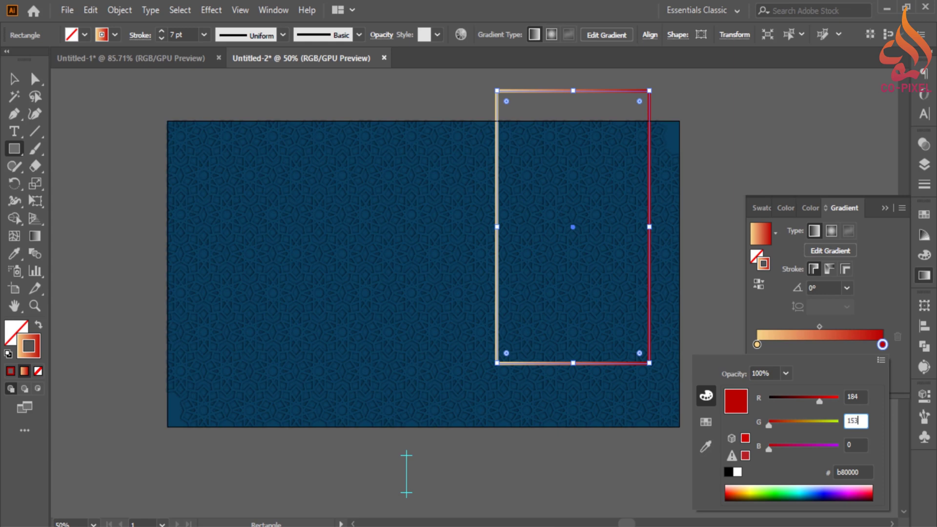
pyautogui.click(854, 444)
pyautogui.write('66')
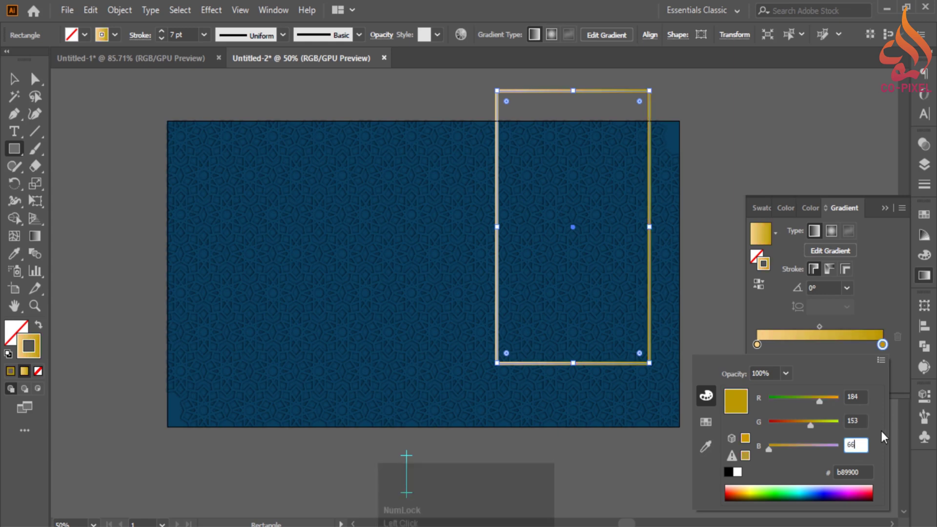
pyautogui.scroll(1, 857, 444)
pyautogui.click(835, 354)
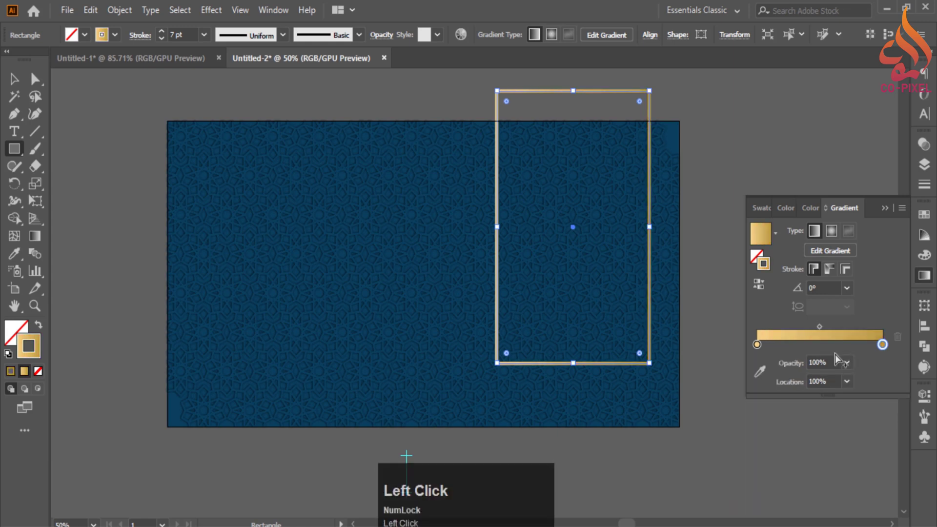
# Step: Thicken the golden rectangle's stroke to 19 pt and deselect it
pyautogui.click(15, 79)
pyautogui.moveTo(636, 262); pyautogui.dragTo(657, 251)
pyautogui.moveTo(657, 251); pyautogui.dragTo(602, 271)
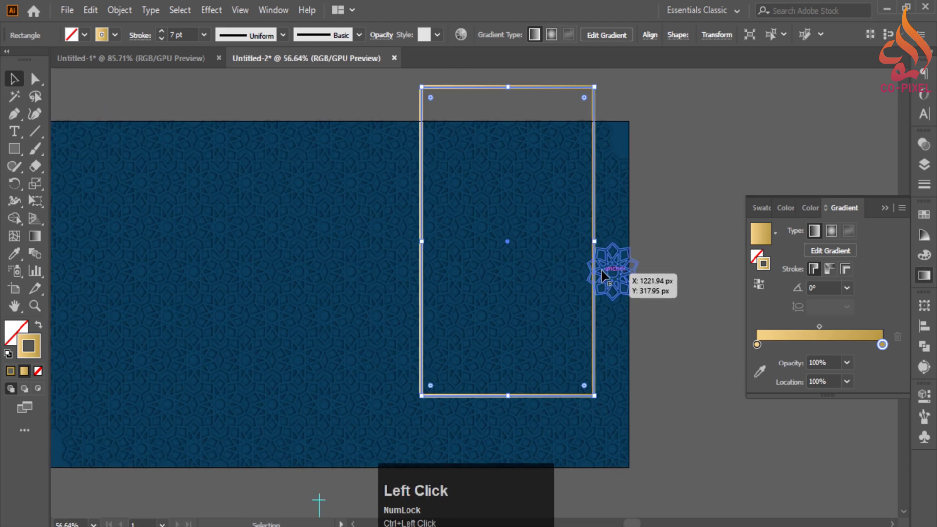
pyautogui.click(923, 184)
pyautogui.click(803, 157)
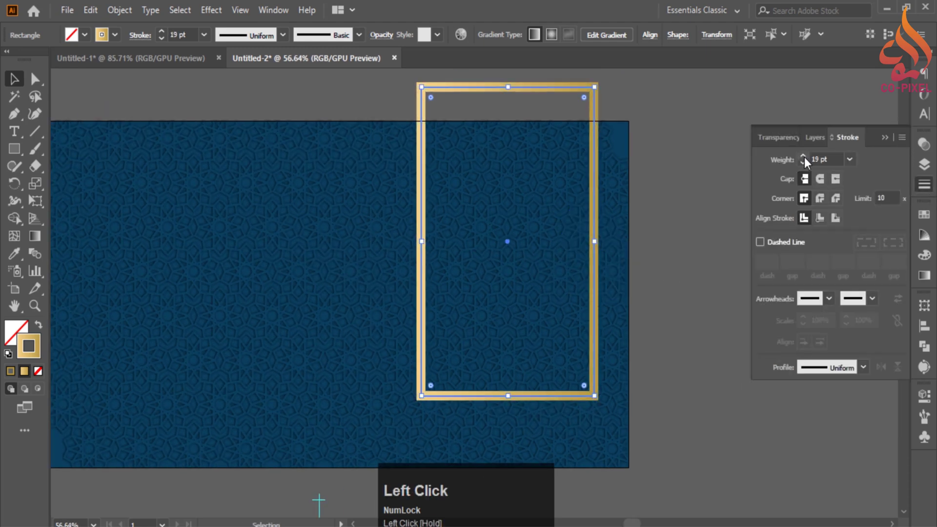
pyautogui.click(703, 212)
# Step: Select the clipped rosette pattern behind the frame and lock it
pyautogui.moveTo(625, 332); pyautogui.dragTo(654, 335)
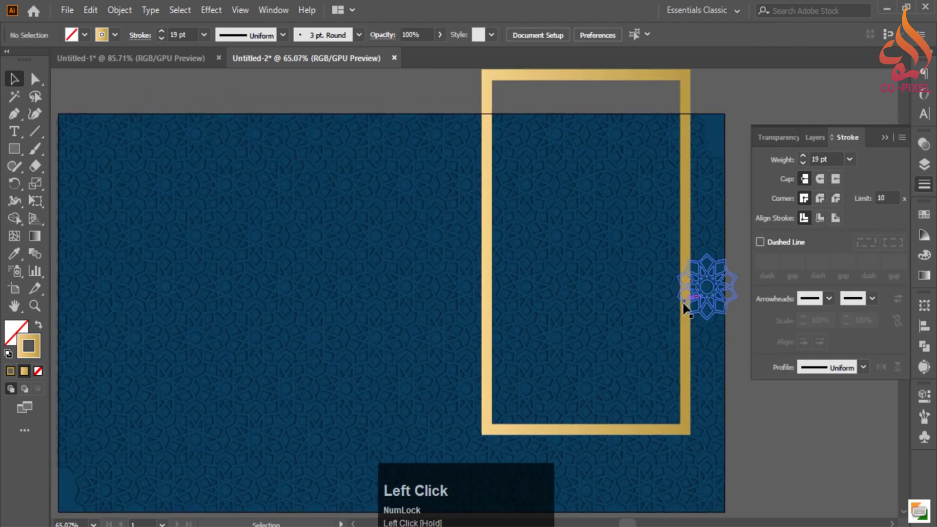
pyautogui.moveTo(493, 269); pyautogui.dragTo(536, 239)
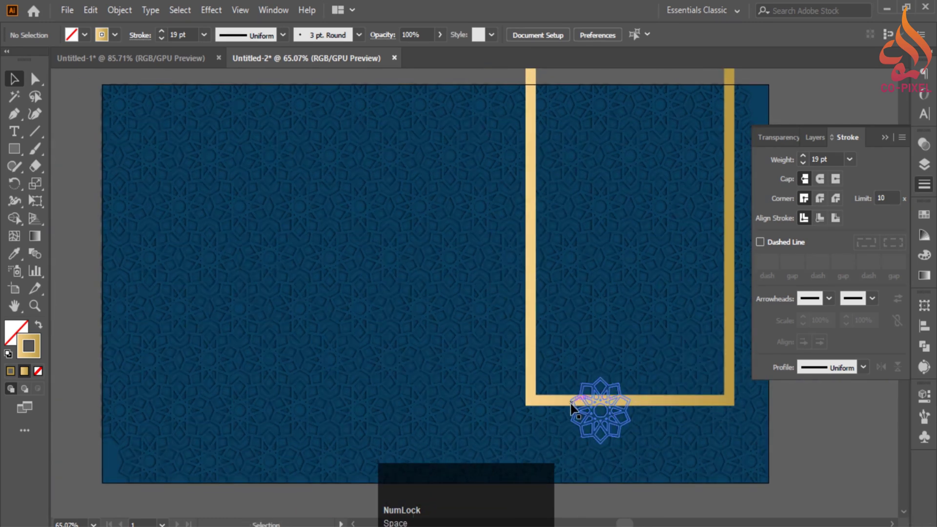
pyautogui.click(375, 336)
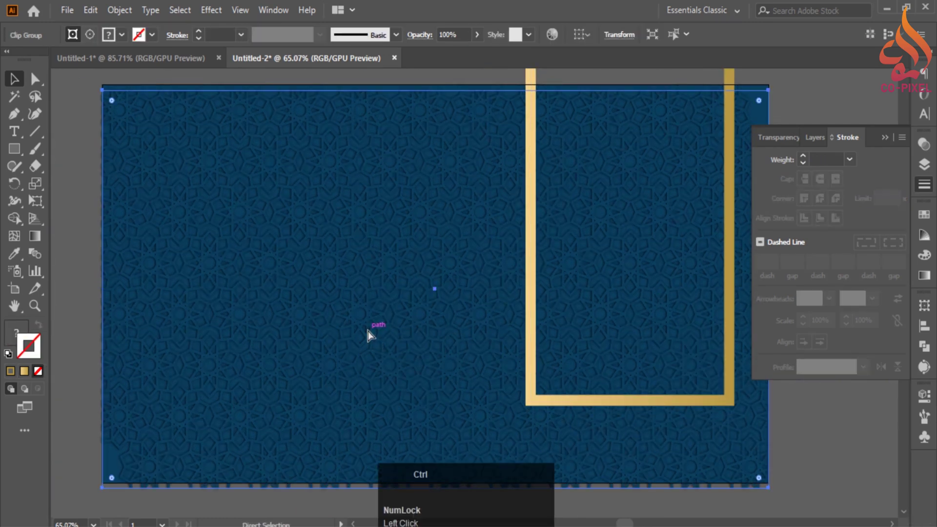
pyautogui.hotkey('ctrl', '2')
# Step: Add an anchor point at the middle of the gold frame's bottom edge and pull it straight down into a point
pyautogui.click(552, 402)
pyautogui.moveTo(573, 410); pyautogui.dragTo(629, 403)
pyautogui.moveTo(770, 368); pyautogui.dragTo(691, 321)
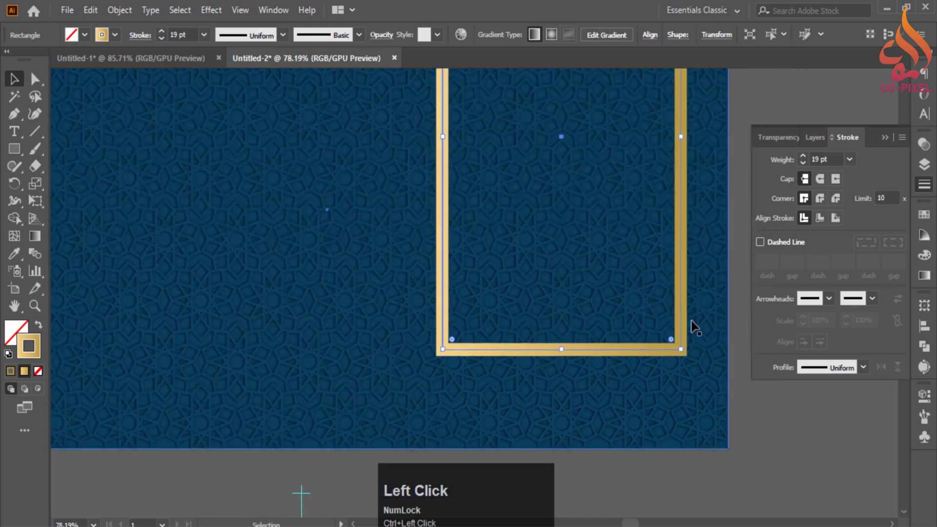
pyautogui.click(15, 114)
pyautogui.click(561, 137)
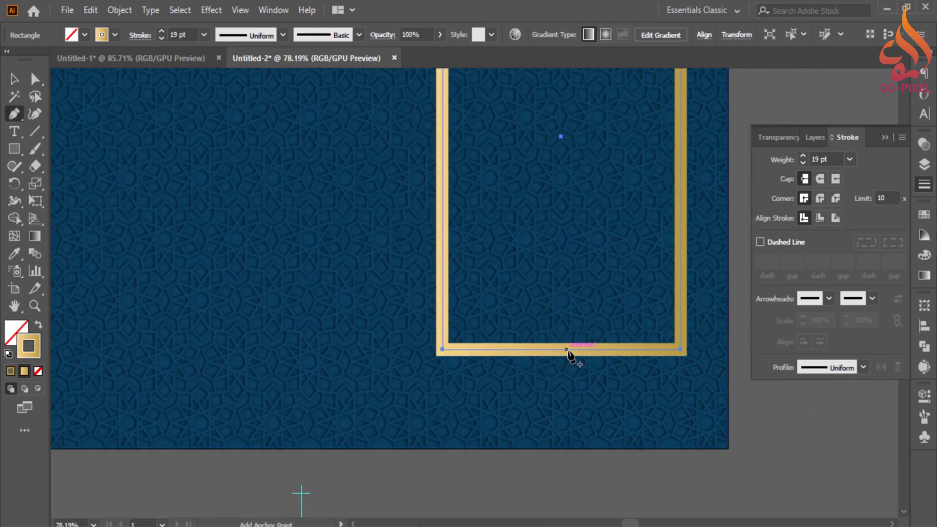
pyautogui.click(562, 349)
pyautogui.press('a')
pyautogui.click(566, 350)
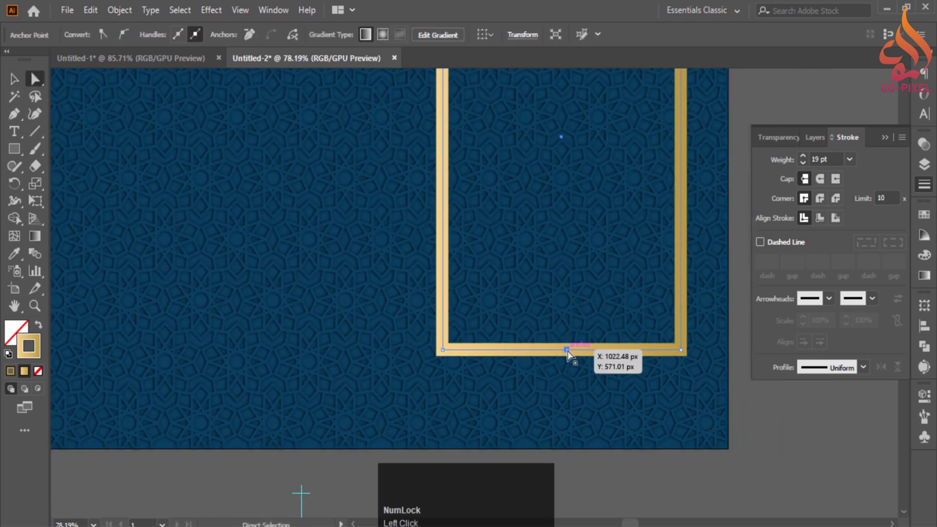
pyautogui.moveTo(566, 349); pyautogui.dragTo(566, 449)
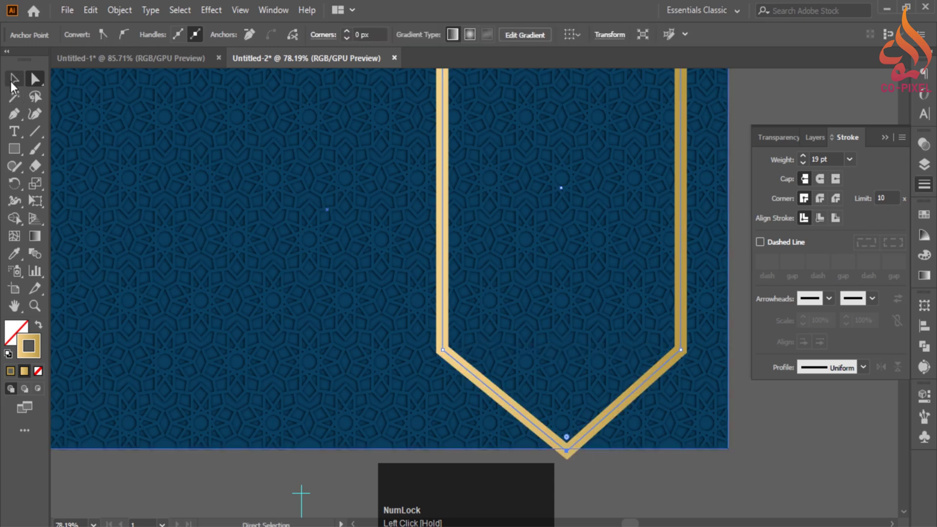
# Step: Widen the pointed gold frame by pulling its left side outward, and move the whole frame up slightly
pyautogui.click(13, 79)
pyautogui.scroll(-2, 586, 342)
pyautogui.moveTo(566, 353); pyautogui.dragTo(590, 327)
pyautogui.click(615, 315)
pyautogui.moveTo(591, 327); pyautogui.dragTo(611, 298)
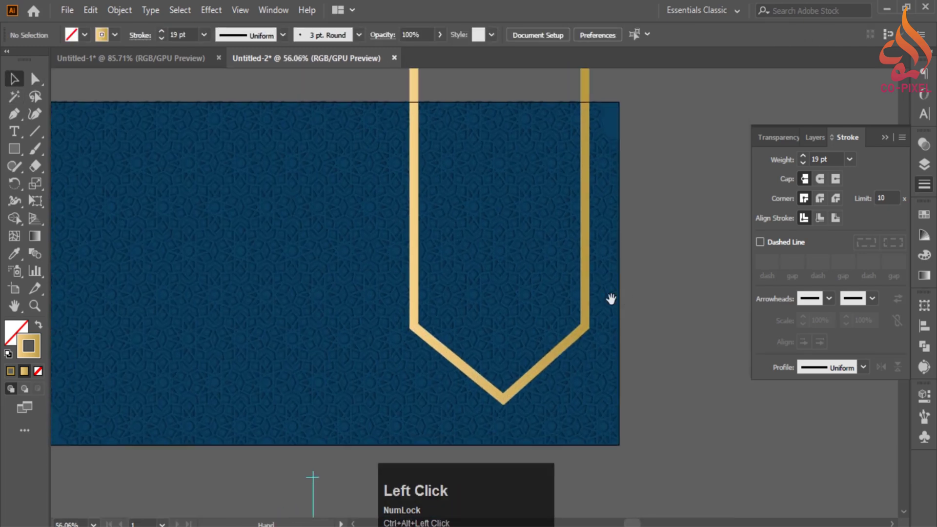
pyautogui.click(415, 258)
pyautogui.click(413, 230)
pyautogui.moveTo(414, 209); pyautogui.dragTo(394, 209)
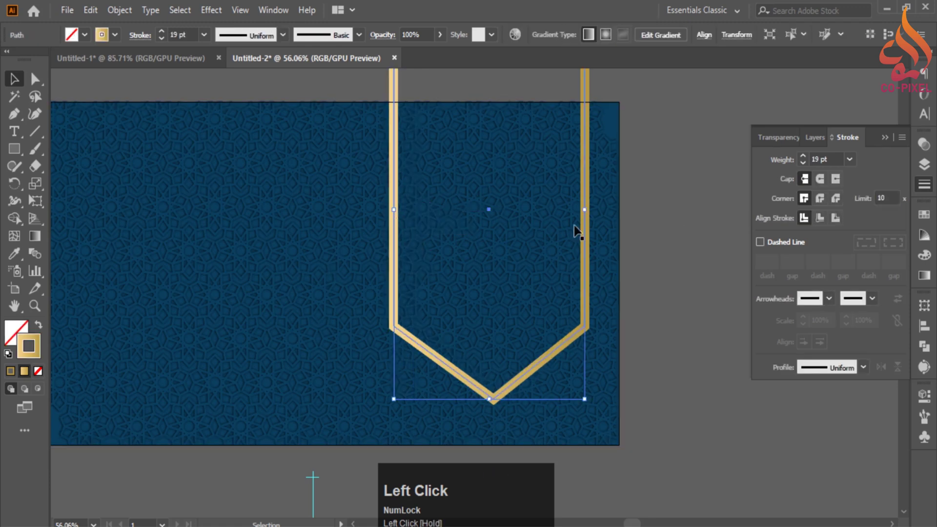
pyautogui.moveTo(584, 251); pyautogui.dragTo(584, 215)
# Step: Increase the pointed frame's stroke weight to 22 pt and deselect it
pyautogui.click(802, 157)
pyautogui.click(802, 157)
pyautogui.click(803, 156)
pyautogui.click(643, 171)
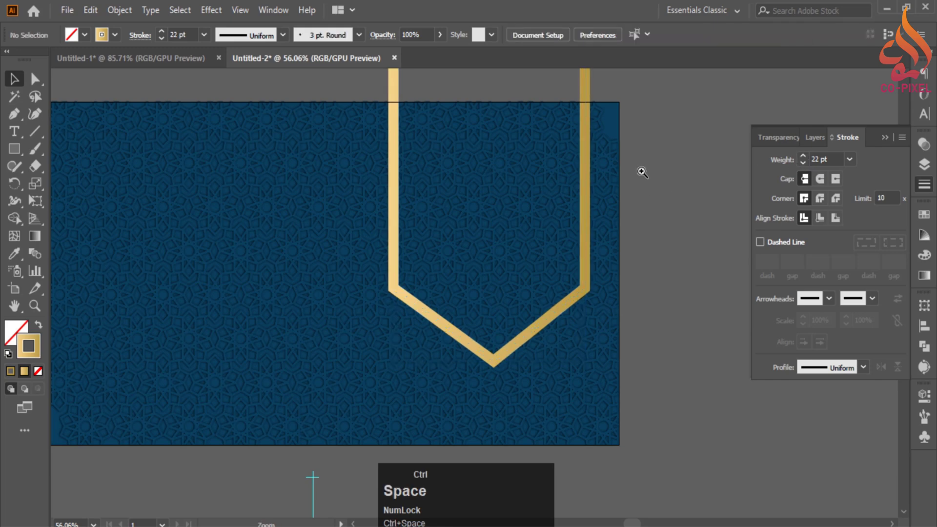
pyautogui.keyDown('ctrl'); pyautogui.keyDown('alt'); pyautogui.click(636, 178); pyautogui.keyUp('alt'); pyautogui.keyUp('ctrl')
pyautogui.moveTo(636, 179); pyautogui.dragTo(696, 193)
pyautogui.click(35, 77)
pyautogui.moveTo(297, 106); pyautogui.dragTo(494, 214)
pyautogui.click(543, 219)
pyautogui.keyDown('ctrl'); pyautogui.keyDown('alt'); pyautogui.click(531, 361); pyautogui.keyUp('alt'); pyautogui.keyUp('ctrl')
pyautogui.moveTo(532, 362); pyautogui.dragTo(668, 270)
pyautogui.keyDown('ctrl'); pyautogui.keyDown('alt'); pyautogui.click(600, 320); pyautogui.keyUp('alt'); pyautogui.keyUp('ctrl')
pyautogui.moveTo(559, 322); pyautogui.dragTo(584, 338)
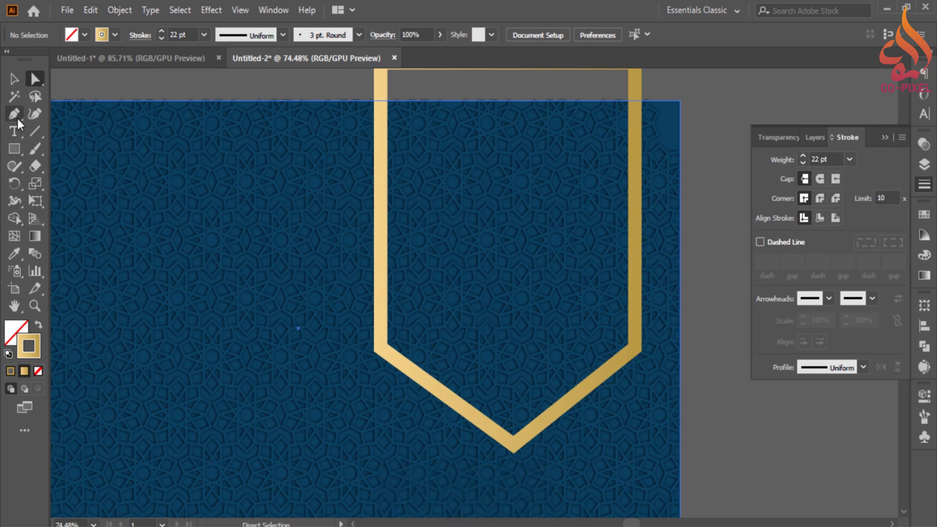
pyautogui.click(15, 149)
pyautogui.keyDown('ctrl'); pyautogui.keyDown('alt'); pyautogui.click(475, 191); pyautogui.keyUp('alt'); pyautogui.keyUp('ctrl')
pyautogui.moveTo(492, 160); pyautogui.dragTo(466, 178)
# Step: Duplicate the pointed gold frame in place and shrink the copy inward to form a second, inner outline
pyautogui.click(13, 81)
pyautogui.keyDown('ctrl'); pyautogui.keyDown('alt'); pyautogui.click(478, 316); pyautogui.keyUp('alt'); pyautogui.keyUp('ctrl')
pyautogui.click(366, 370)
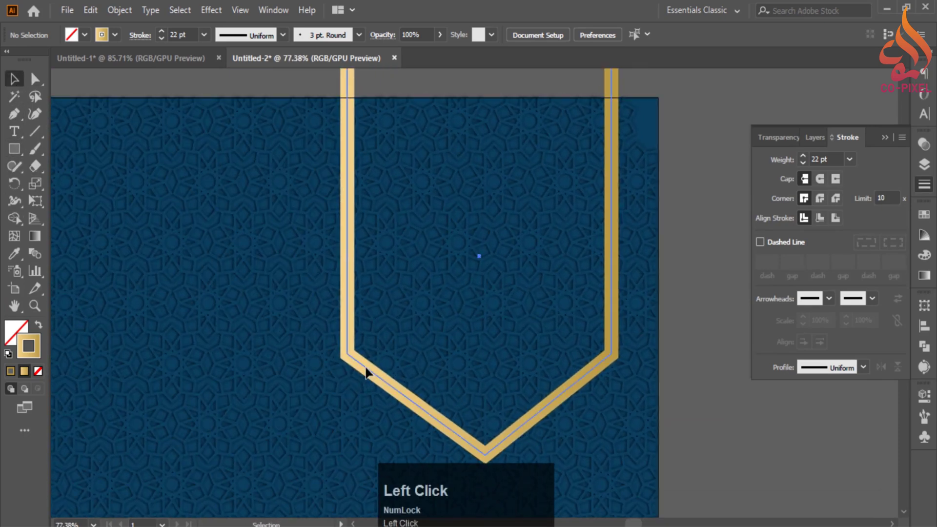
pyautogui.hotkey('ctrl', 'c')
pyautogui.hotkey('ctrl', 'f')
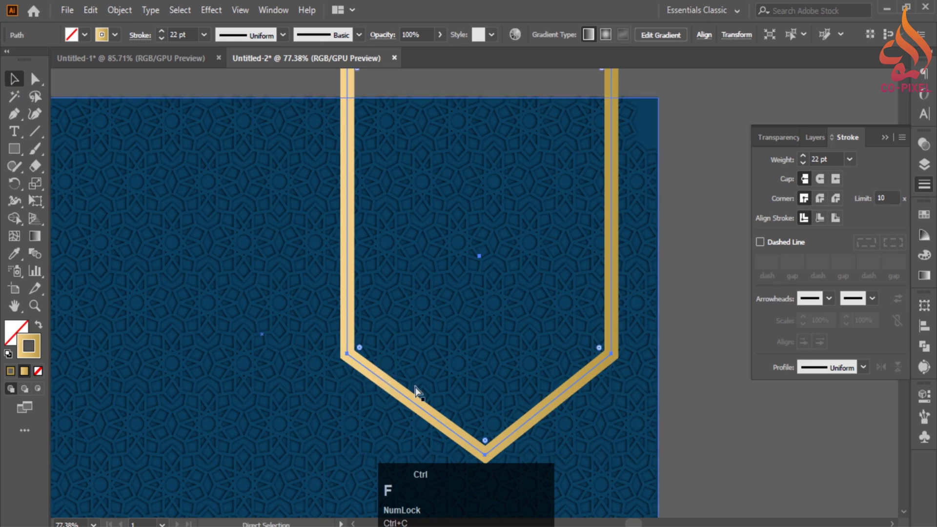
pyautogui.moveTo(611, 455); pyautogui.dragTo(588, 397)
pyautogui.click(685, 437)
pyautogui.moveTo(588, 398); pyautogui.dragTo(597, 348)
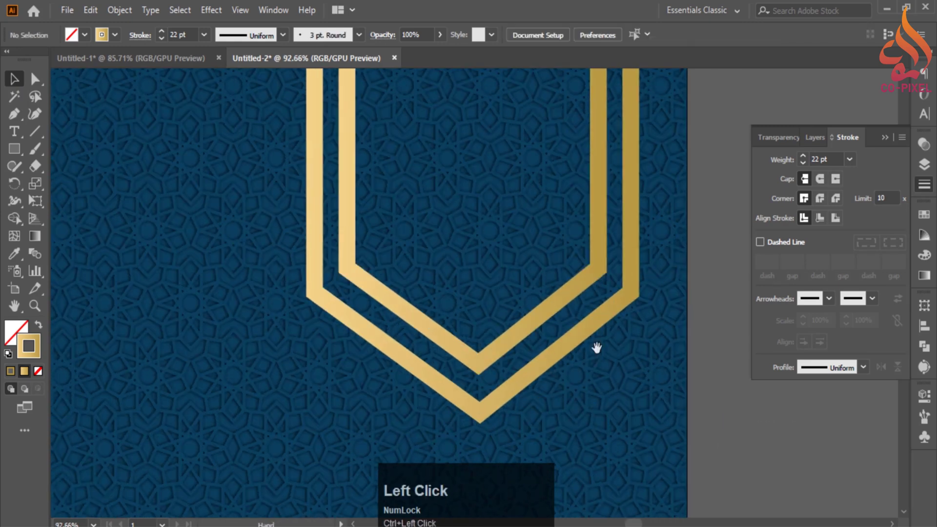
# Step: Add four anchor points to the inner gold frame's slanted lower edges, two on each side of the tip
pyautogui.click(345, 217)
pyautogui.press('p')
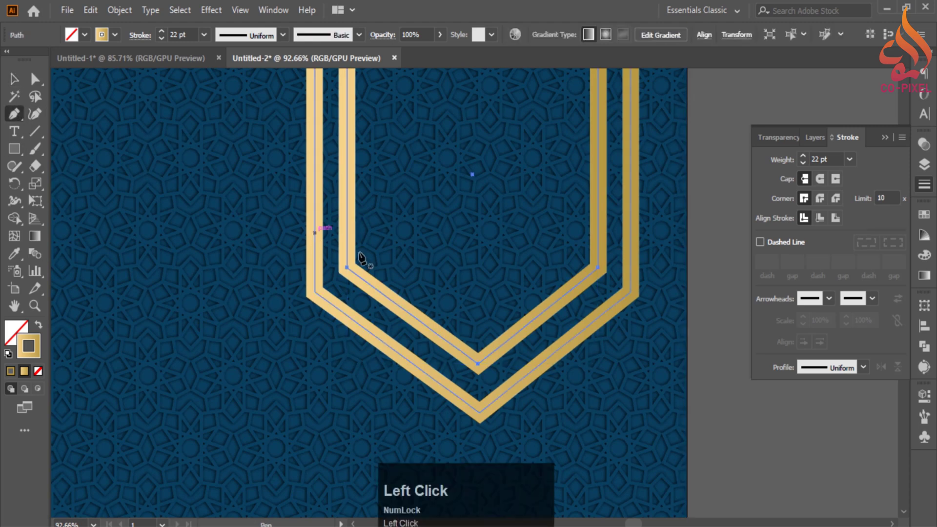
pyautogui.click(375, 287)
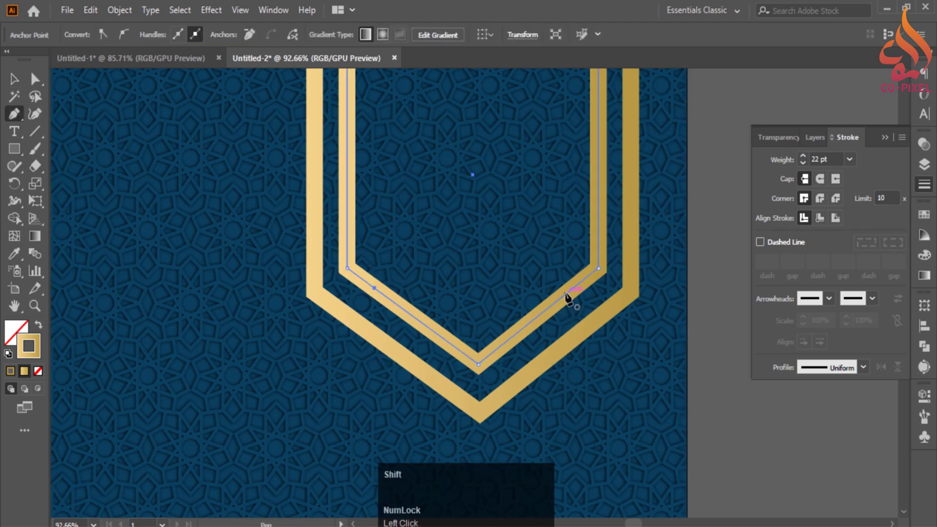
pyautogui.keyDown('shift'); pyautogui.click(567, 299); pyautogui.keyUp('shift')
pyautogui.hotkey('ctrl', 'z')
pyautogui.click(565, 294)
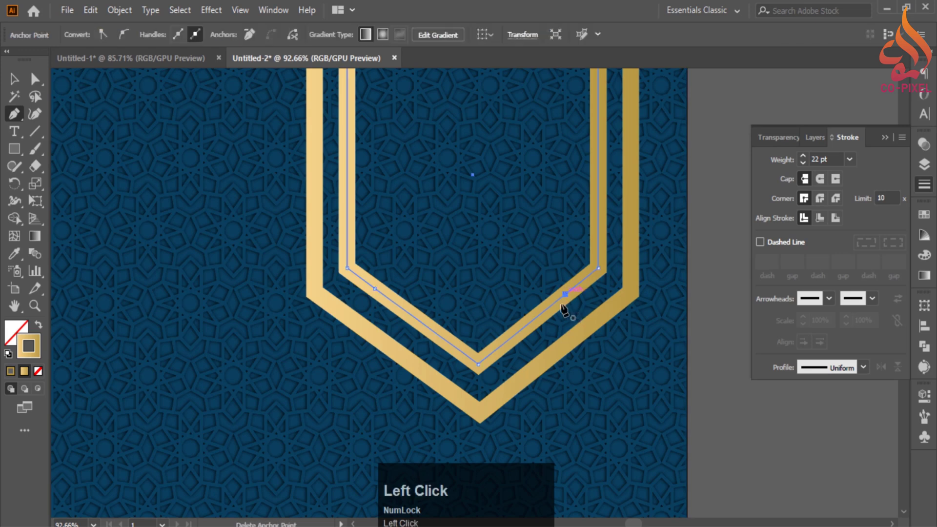
pyautogui.click(435, 332)
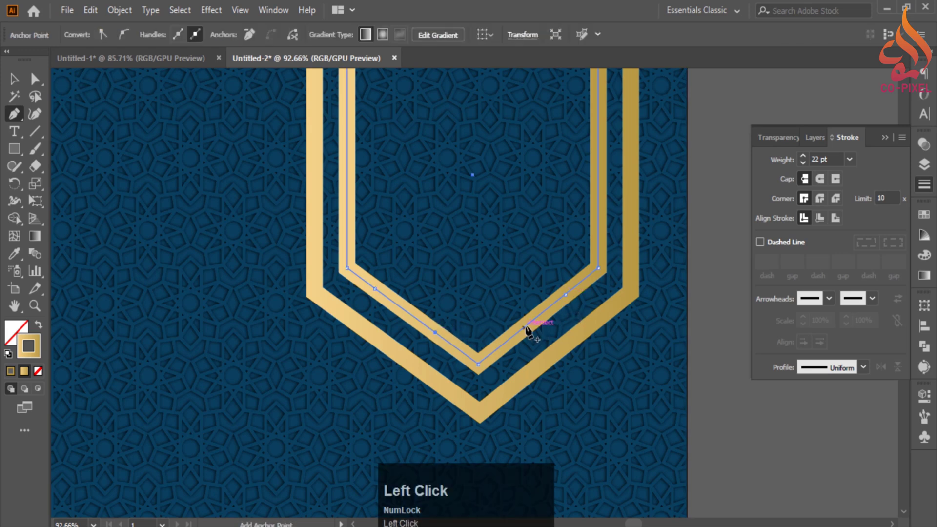
pyautogui.click(525, 325)
# Step: Select the inner frame's tip and the two added points nearest it, and pull them down well below the outer frame's tip
pyautogui.click(15, 79)
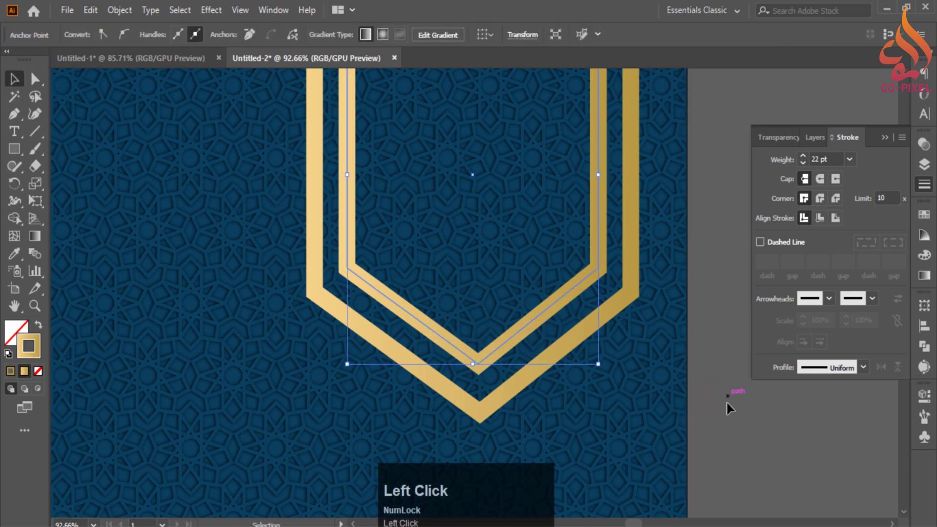
pyautogui.click(38, 81)
pyautogui.click(435, 332)
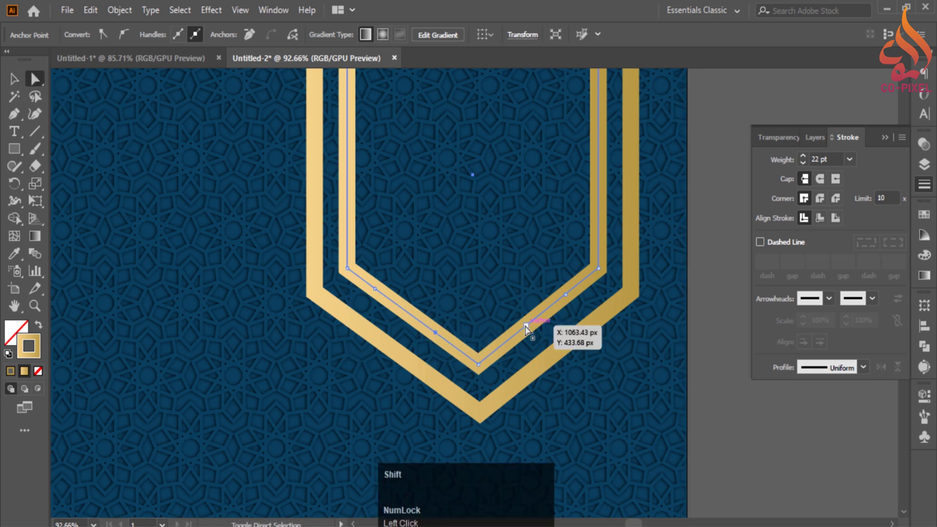
pyautogui.keyDown('shift'); pyautogui.click(478, 364); pyautogui.keyUp('shift')
pyautogui.hotkey('ctrl', 'space')
pyautogui.keyDown('ctrl'); pyautogui.keyDown('alt'); pyautogui.click(519, 370); pyautogui.keyUp('alt'); pyautogui.keyUp('ctrl')
pyautogui.moveTo(459, 249); pyautogui.dragTo(452, 303)
pyautogui.moveTo(452, 306); pyautogui.dragTo(452, 307)
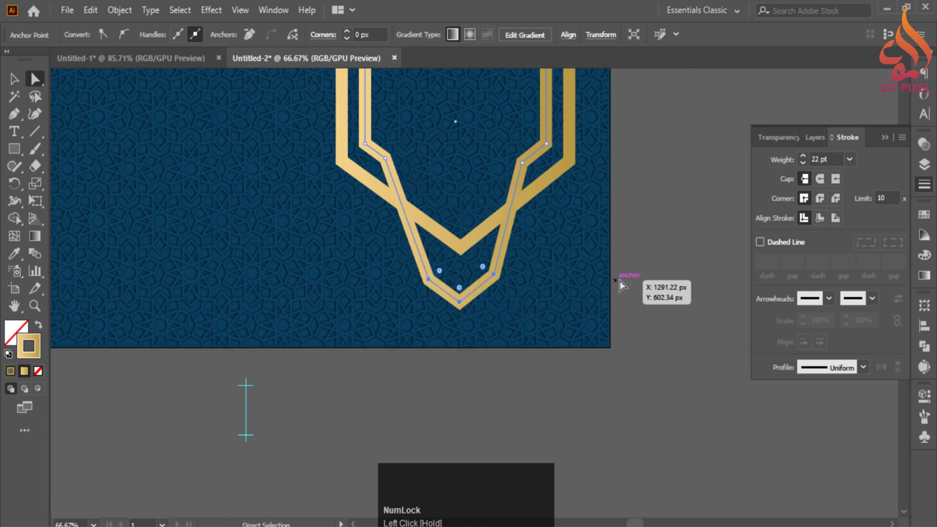
pyautogui.click(703, 297)
# Step: Show the rulers, place a horizontal guide at the inner frame's upper added points, and align both points to it
pyautogui.moveTo(533, 250); pyautogui.dragTo(492, 299)
pyautogui.moveTo(518, 294)
pyautogui.mouseDown()
pyautogui.moveTo(528, 292)
pyautogui.moveTo(510, 300)
pyautogui.mouseUp()
pyautogui.moveTo(508, 309); pyautogui.dragTo(620, 340)
pyautogui.moveTo(537, 271); pyautogui.dragTo(476, 261)
pyautogui.hotkey('ctrl', 'r')
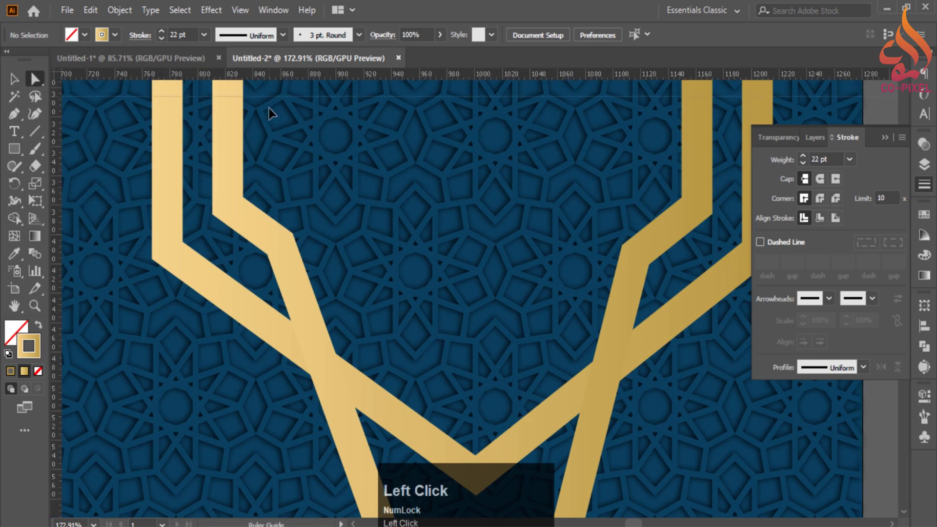
pyautogui.moveTo(271, 254); pyautogui.dragTo(282, 253)
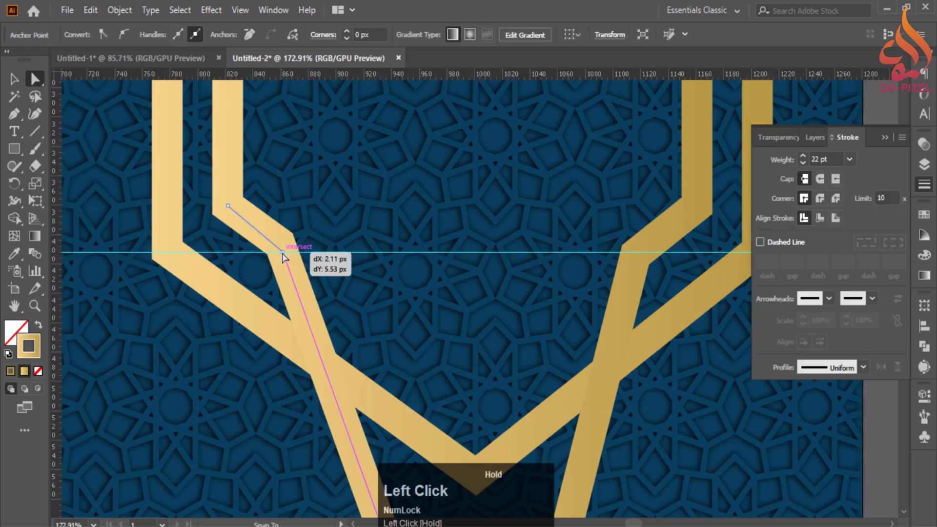
pyautogui.moveTo(483, 275); pyautogui.dragTo(430, 281)
pyautogui.moveTo(580, 265); pyautogui.dragTo(581, 263)
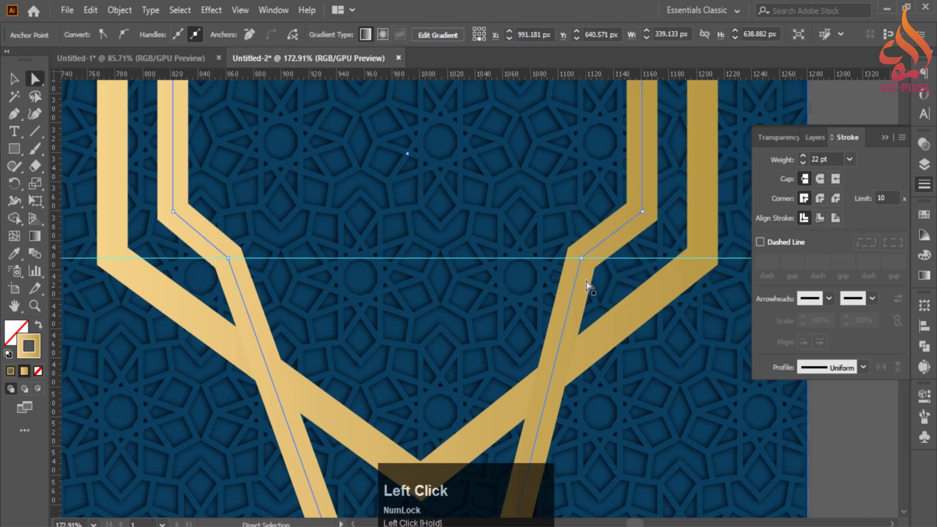
# Step: Add a second horizontal guide above the outer frame's tip and a vertical guide through each of the two aligned points
pyautogui.keyDown('ctrl'); pyautogui.keyDown('alt'); pyautogui.click(560, 327); pyautogui.keyUp('alt'); pyautogui.keyUp('ctrl')
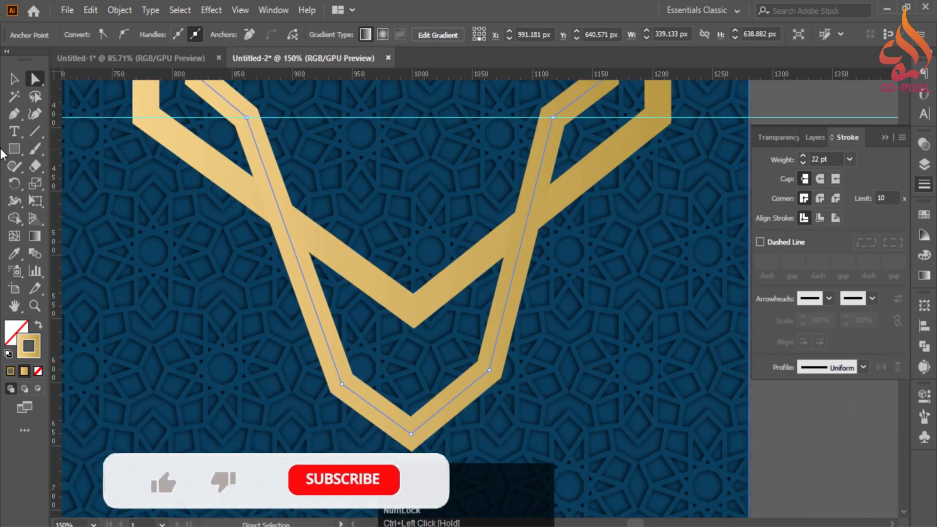
pyautogui.moveTo(147, 78); pyautogui.dragTo(186, 256)
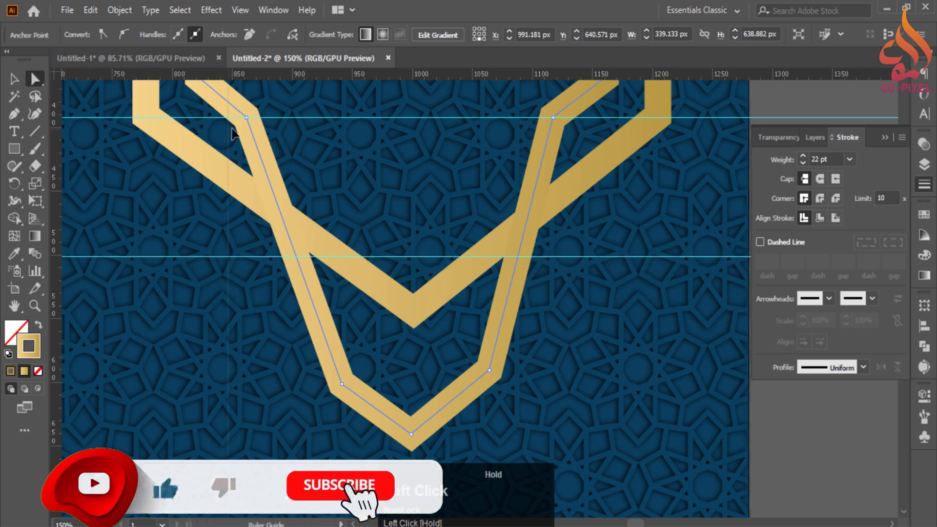
pyautogui.moveTo(234, 131); pyautogui.dragTo(247, 118)
pyautogui.moveTo(543, 135); pyautogui.dragTo(545, 126)
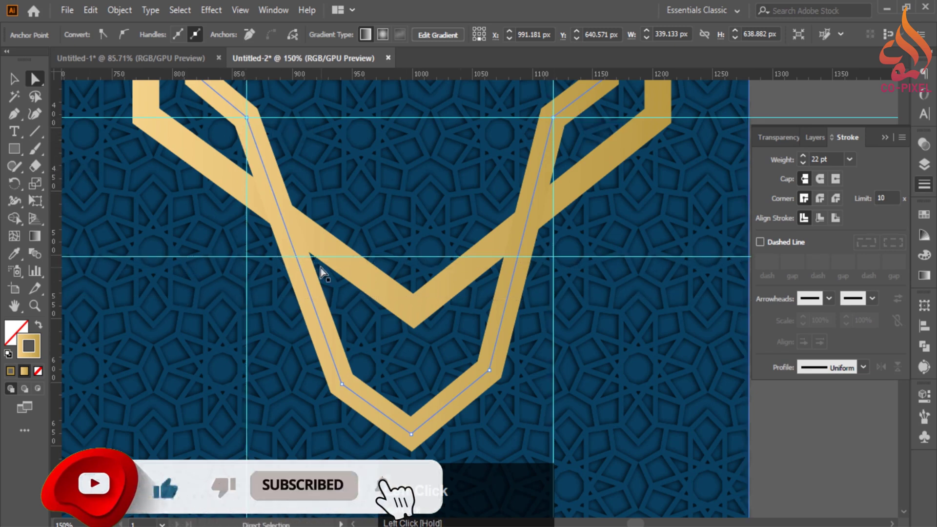
# Step: Move the inner frame's two lower side points onto the lower guide intersections so the sections above them run vertically
pyautogui.moveTo(340, 379); pyautogui.dragTo(246, 255)
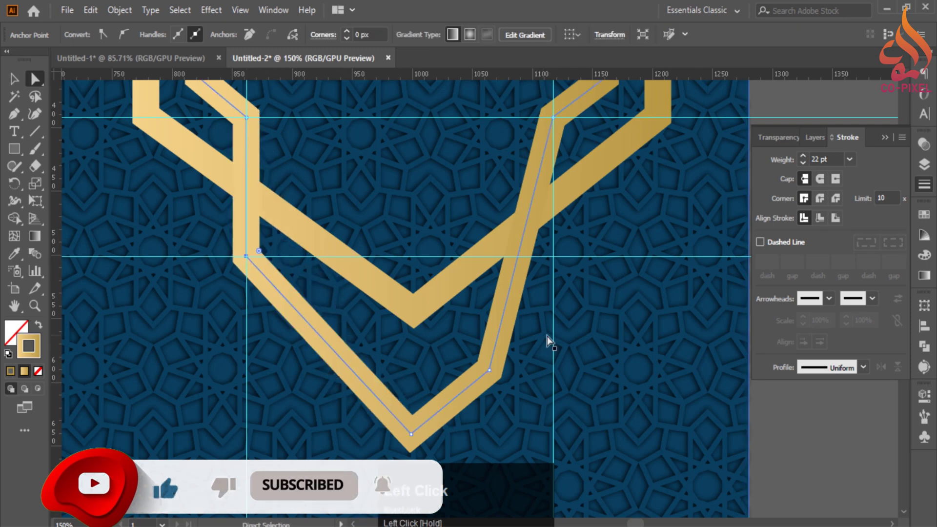
pyautogui.moveTo(490, 372); pyautogui.dragTo(470, 262)
pyautogui.moveTo(533, 250); pyautogui.dragTo(514, 320)
pyautogui.press('v')
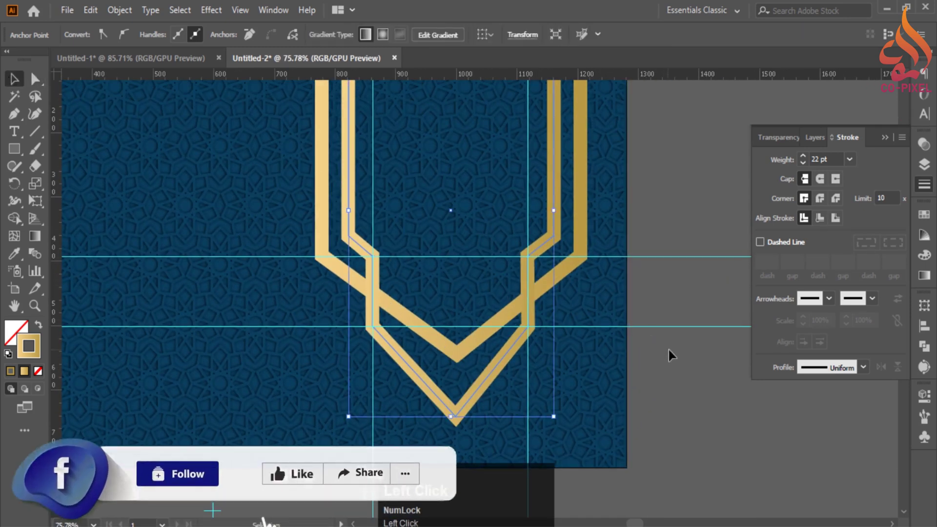
pyautogui.scroll(2, 534, 300)
# Step: Try reversing the inner frame's stroke gradient, and flip it back
pyautogui.click(924, 275)
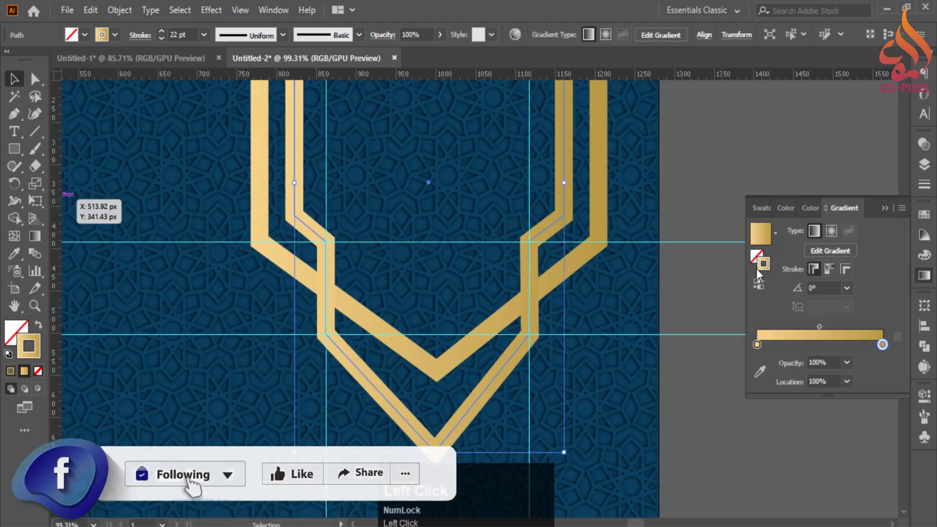
pyautogui.click(758, 283)
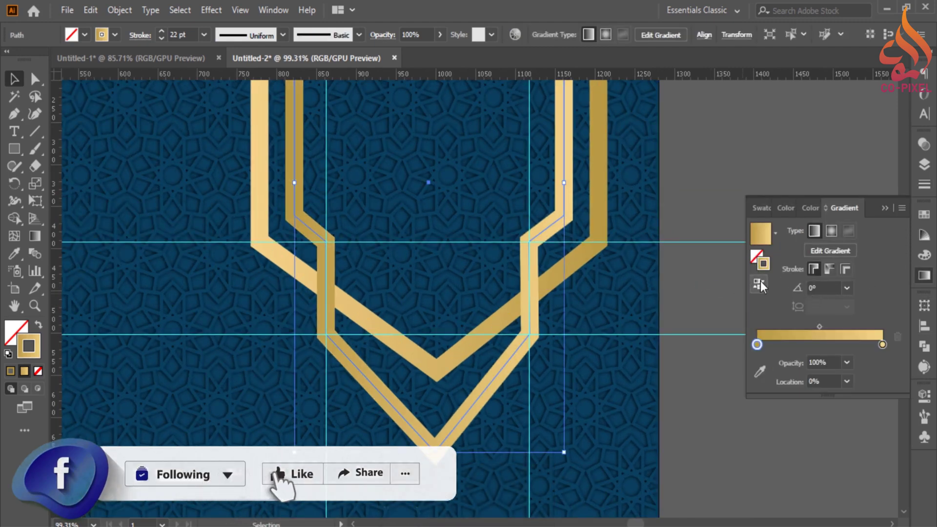
pyautogui.click(759, 283)
pyautogui.click(726, 320)
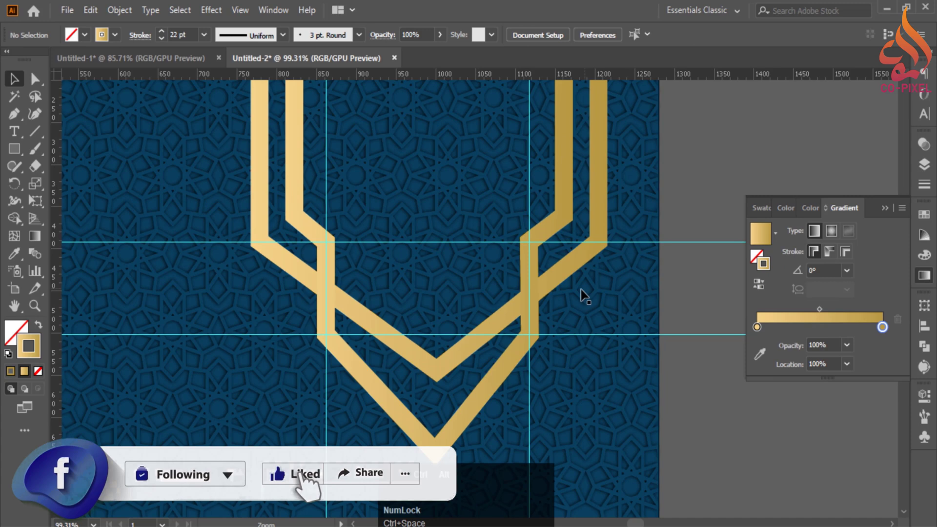
pyautogui.scroll(-1, 530, 281)
pyautogui.moveTo(637, 209); pyautogui.dragTo(599, 316)
pyautogui.click(535, 276)
pyautogui.scroll(-1, 146, 200)
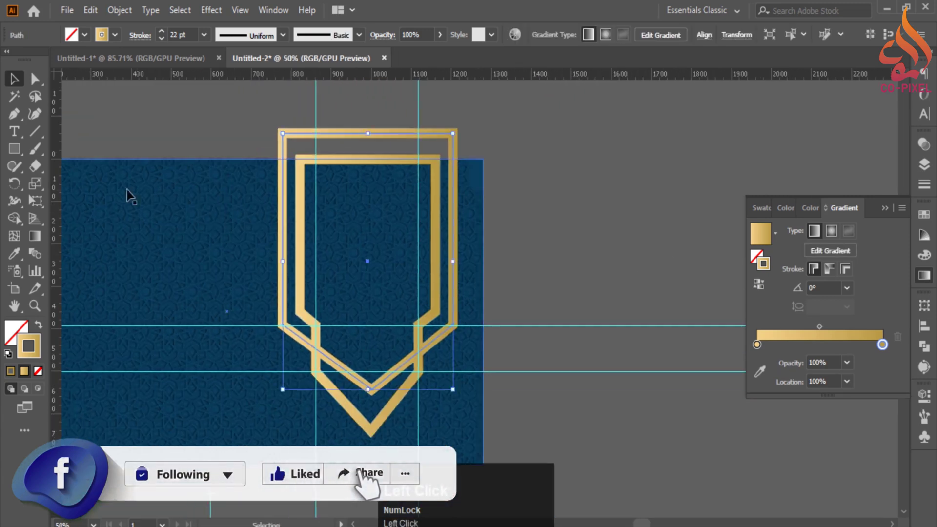
pyautogui.click(34, 236)
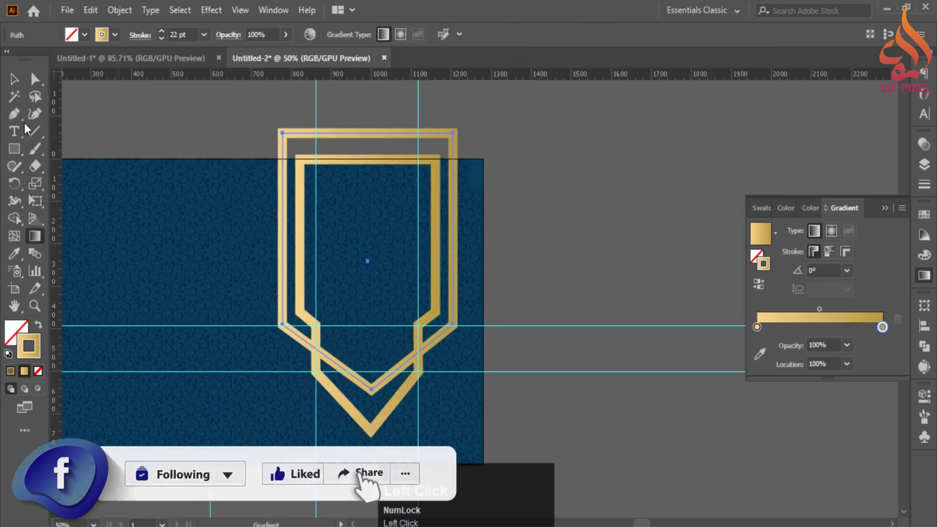
pyautogui.click(14, 79)
# Step: Select both gold frames and expand their gradient strokes into filled shapes
pyautogui.click(347, 160)
pyautogui.keyDown('shift'); pyautogui.click(349, 134); pyautogui.keyUp('shift')
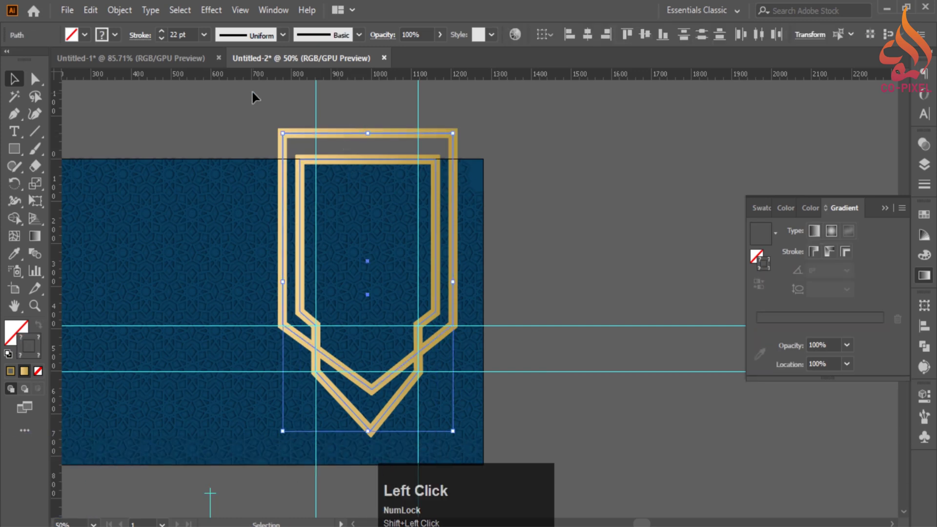
pyautogui.click(120, 10)
pyautogui.click(184, 178)
pyautogui.click(481, 267)
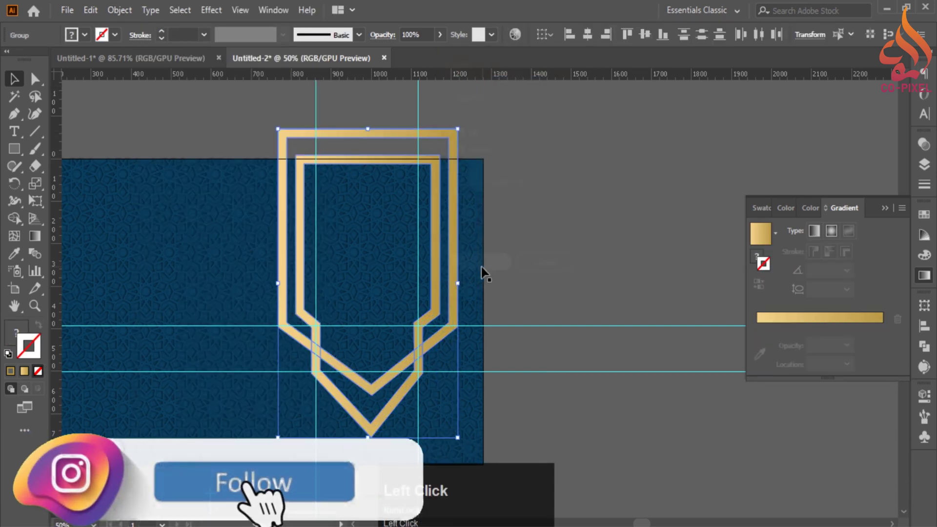
pyautogui.moveTo(448, 248)
pyautogui.mouseDown()
pyautogui.moveTo(516, 246)
pyautogui.moveTo(590, 272)
pyautogui.moveTo(568, 266)
pyautogui.mouseUp()
pyautogui.click(35, 236)
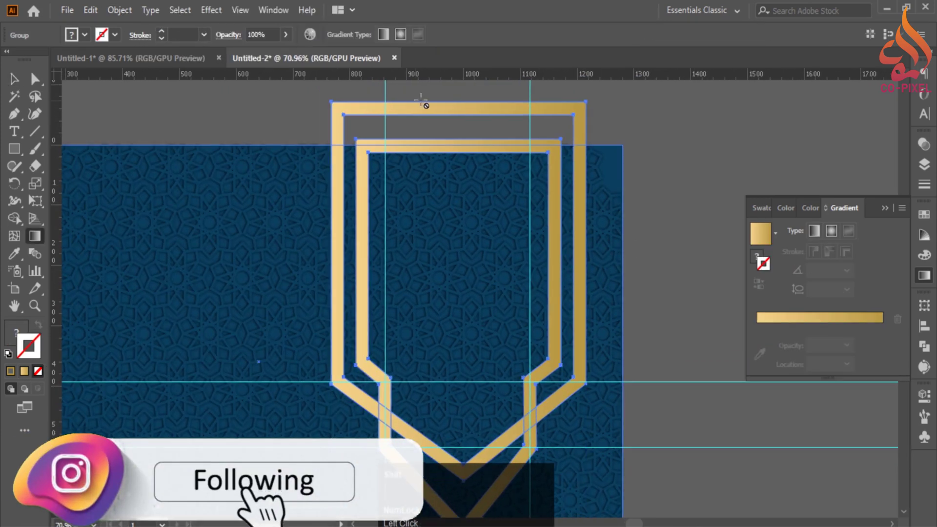
pyautogui.moveTo(483, 380)
pyautogui.mouseDown()
pyautogui.moveTo(483, 262)
pyautogui.moveTo(472, 292)
pyautogui.mouseUp()
pyautogui.hotkey('ctrl', 'z')
pyautogui.scroll(3, 472, 292)
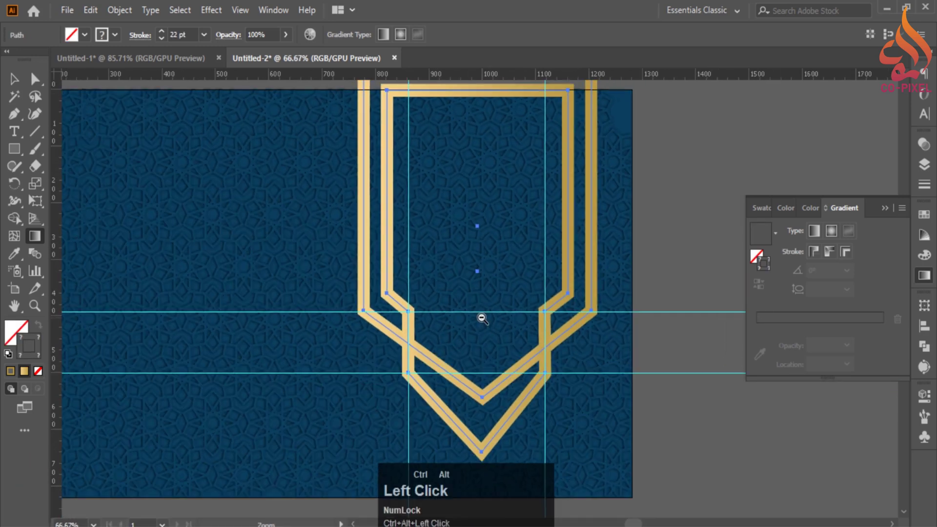
pyautogui.click(120, 10)
pyautogui.click(180, 177)
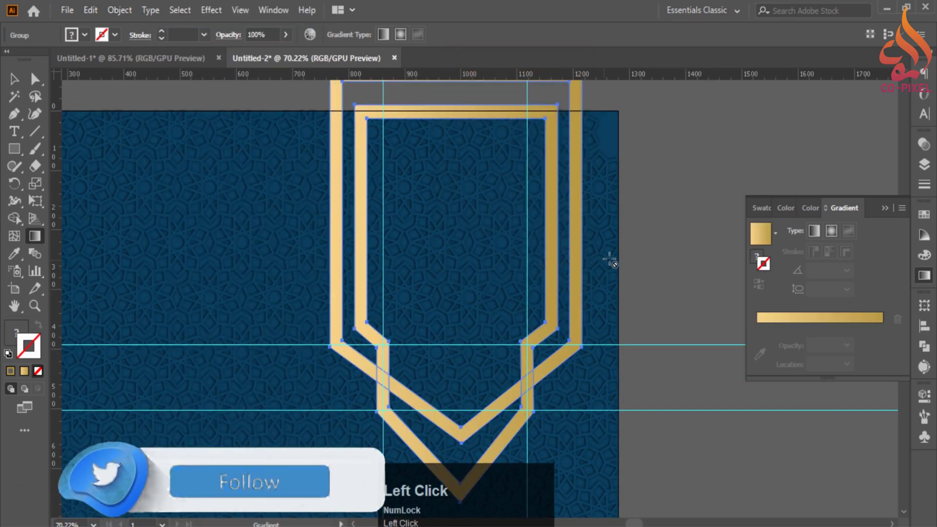
# Step: Try reversing the outer frame's gradient through an added gold gradient stroke, and remove the stroke from both frames
pyautogui.press('v')
pyautogui.click(10, 371)
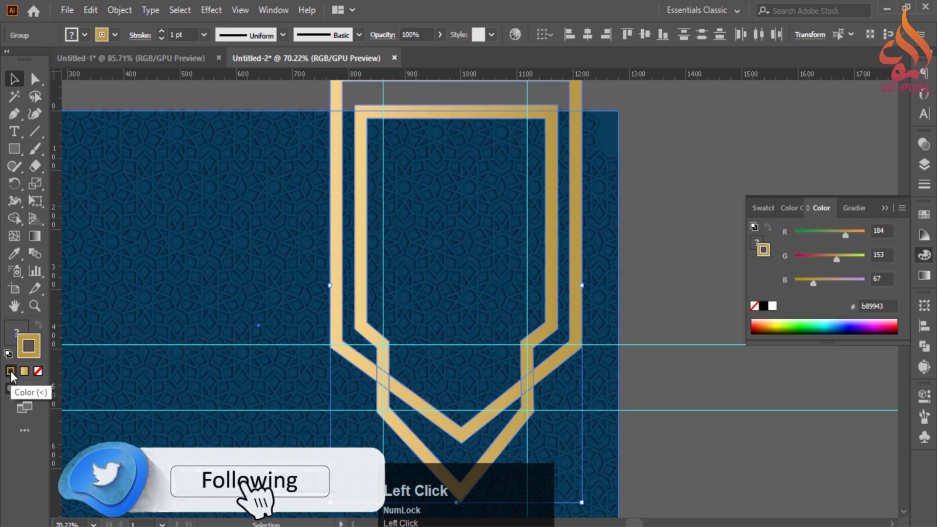
pyautogui.click(925, 275)
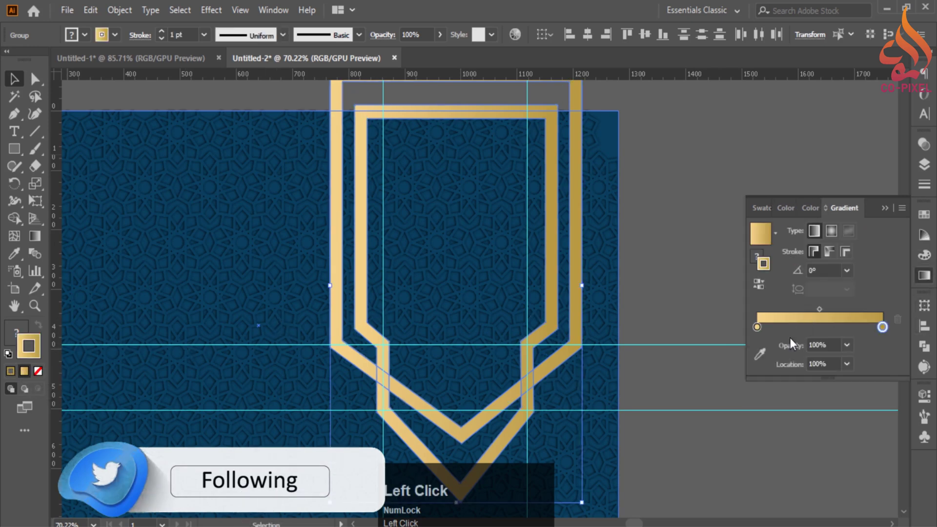
pyautogui.click(665, 300)
pyautogui.click(542, 374)
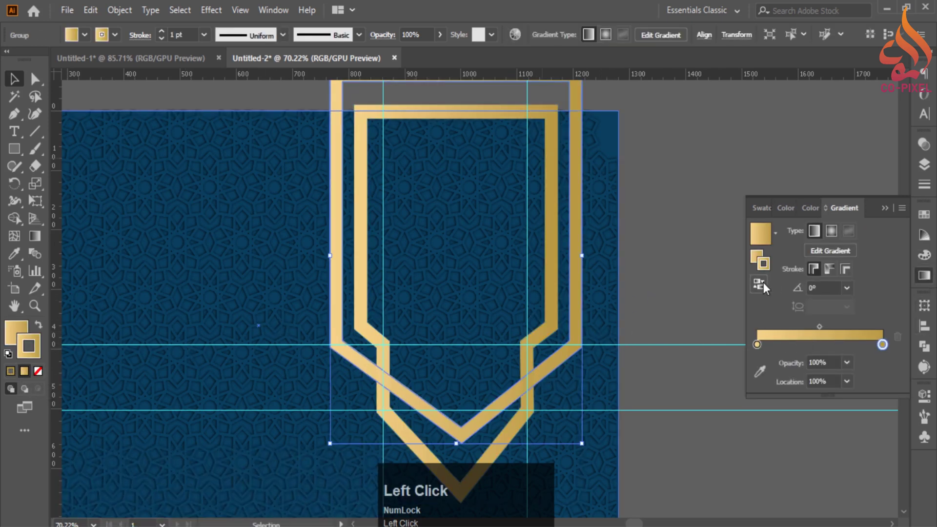
pyautogui.click(685, 297)
pyautogui.click(529, 376)
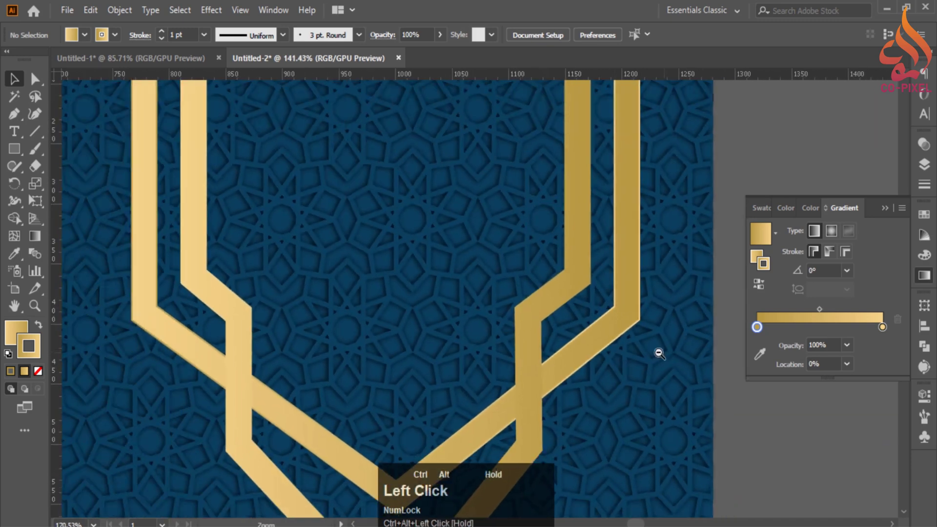
pyautogui.click(556, 342)
pyautogui.click(520, 349)
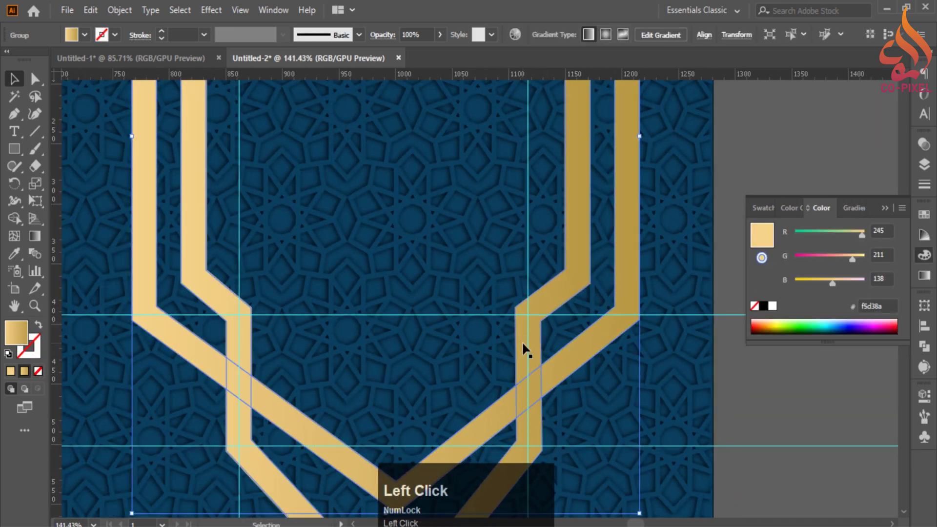
pyautogui.click(37, 372)
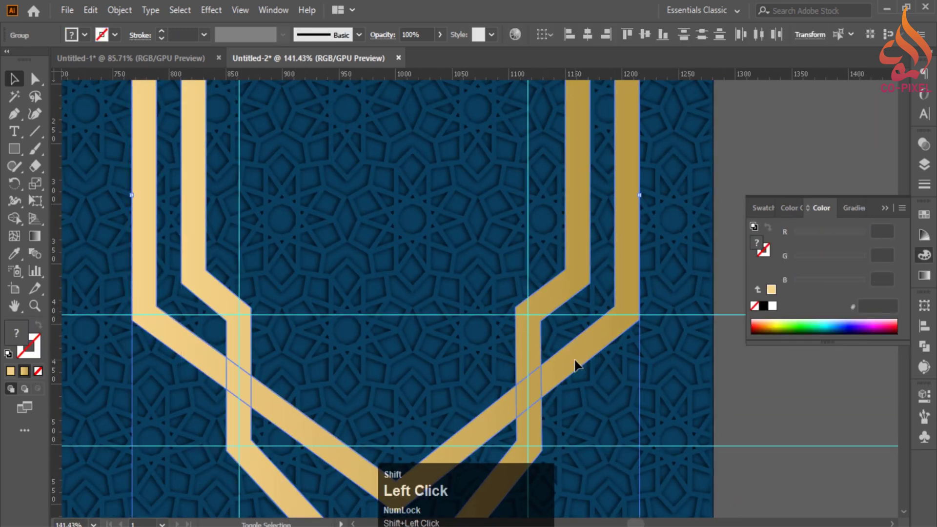
# Step: Reverse the gradient fill of the outer gold frame and deselect it
pyautogui.click(778, 393)
pyautogui.click(531, 345)
pyautogui.click(605, 344)
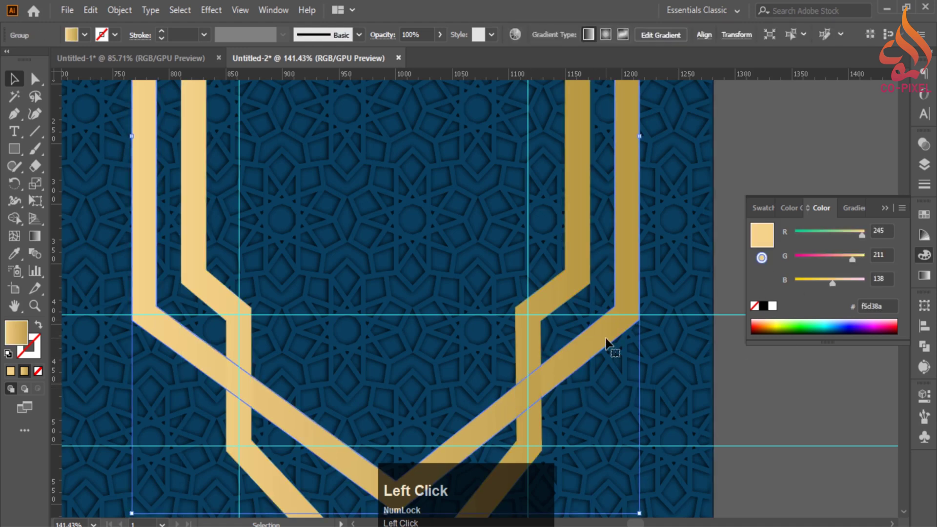
pyautogui.click(924, 275)
pyautogui.click(759, 285)
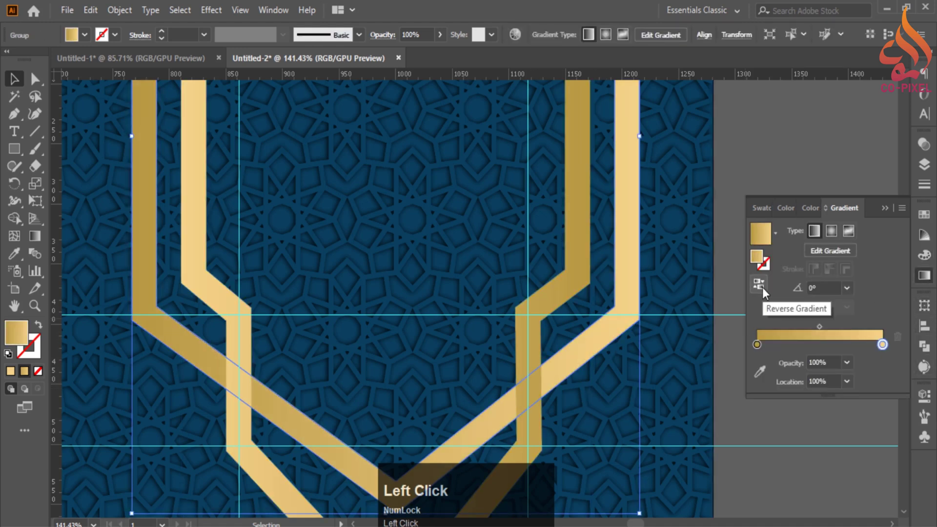
pyautogui.click(748, 427)
# Step: Redraw the outer gold frame's gradient so it runs vertically from its upper edge to its lower point at -90°
pyautogui.keyDown('ctrl'); pyautogui.keyDown('alt'); pyautogui.click(636, 363); pyautogui.keyUp('alt'); pyautogui.keyUp('ctrl')
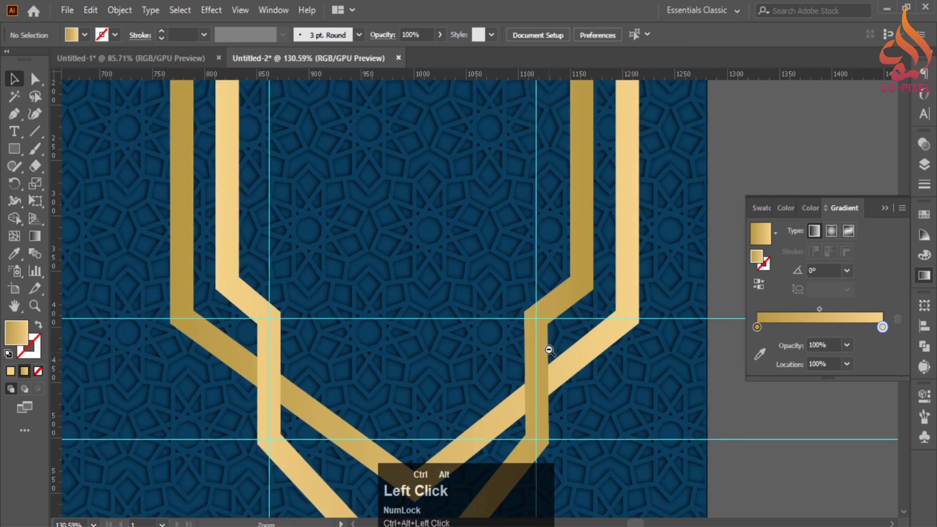
pyautogui.click(625, 322)
pyautogui.moveTo(621, 318); pyautogui.dragTo(580, 310)
pyautogui.moveTo(591, 273); pyautogui.dragTo(558, 318)
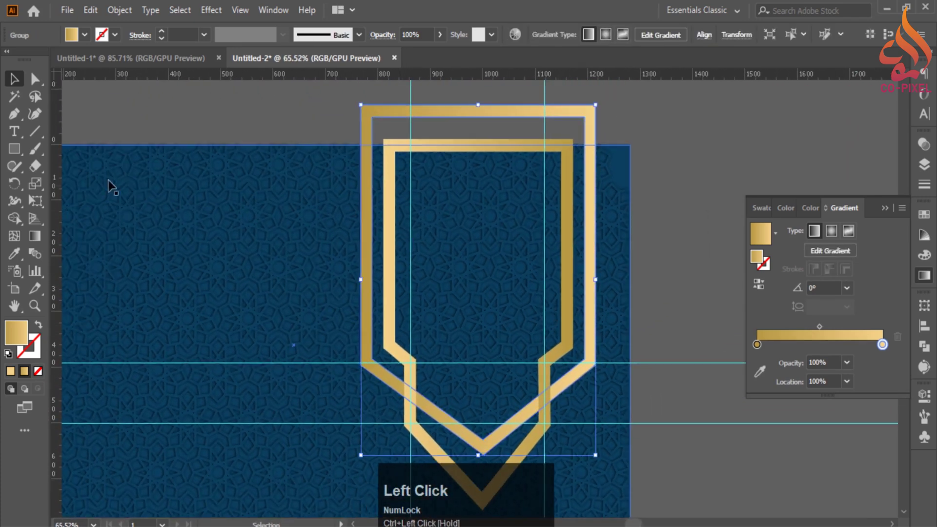
pyautogui.click(35, 235)
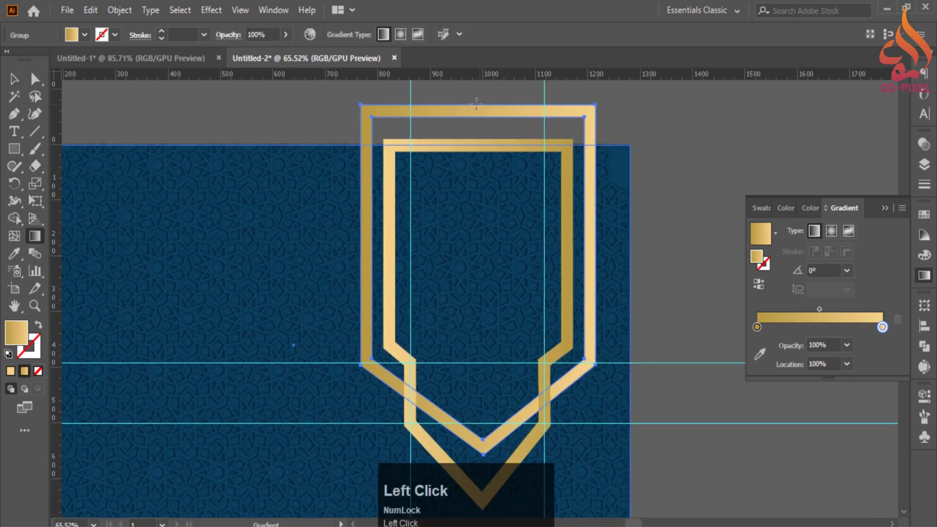
pyautogui.moveTo(484, 506); pyautogui.dragTo(484, 506)
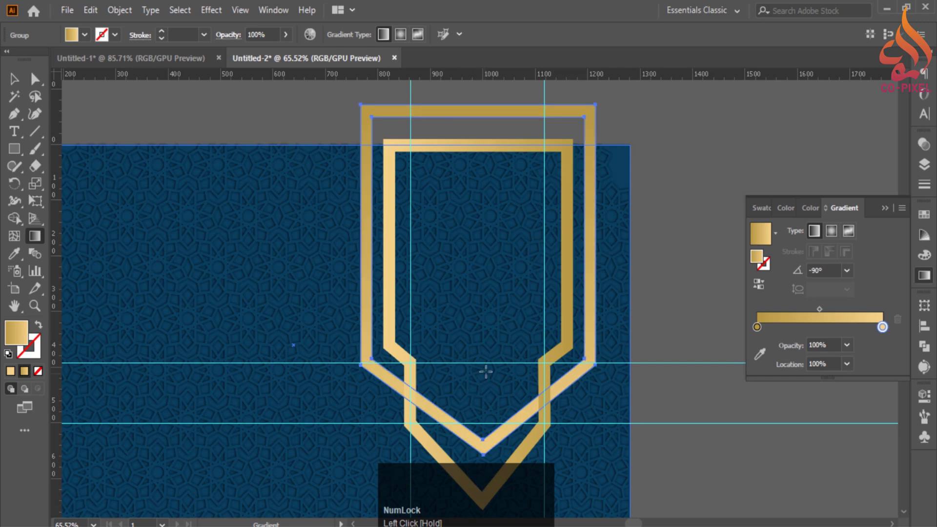
pyautogui.click(14, 79)
# Step: Sample the outer frame's gold gradient onto the inner frame with the Eyedropper and deselect it
pyautogui.scroll(2, 536, 315)
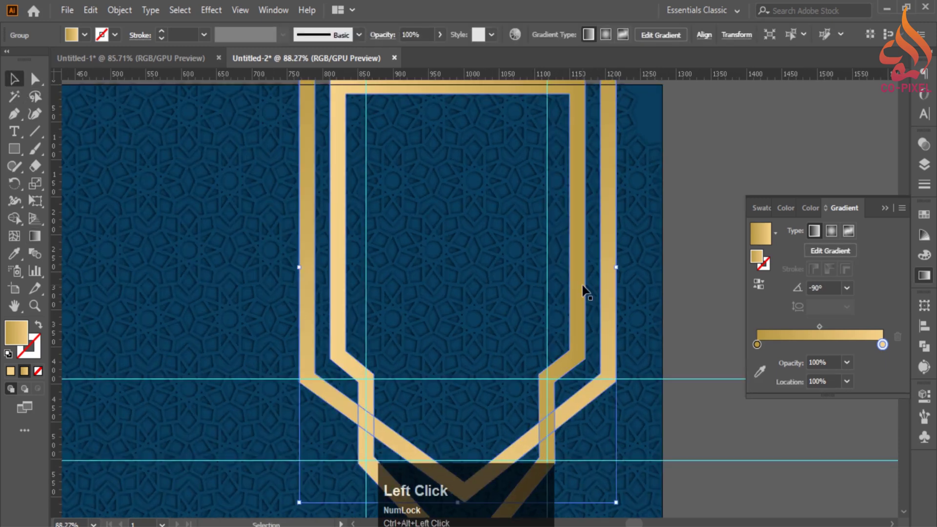
pyautogui.click(581, 290)
pyautogui.press('i')
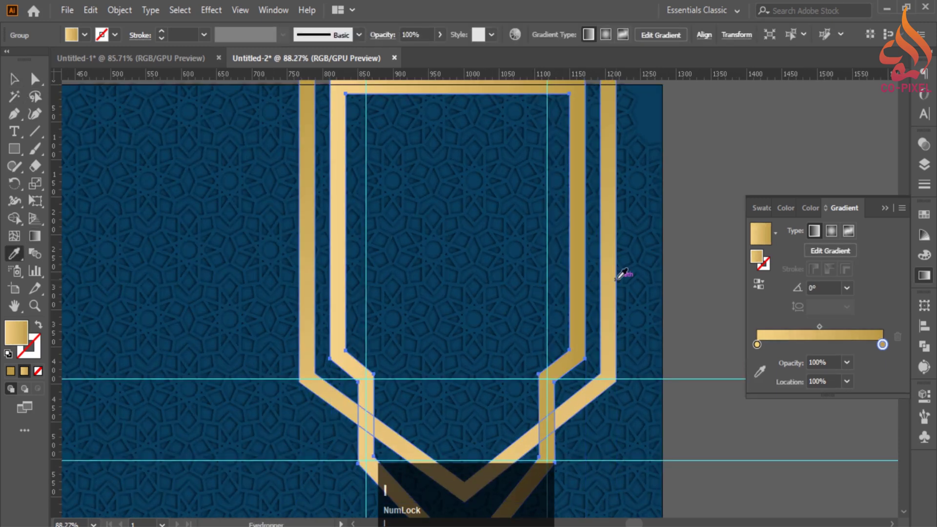
pyautogui.click(613, 277)
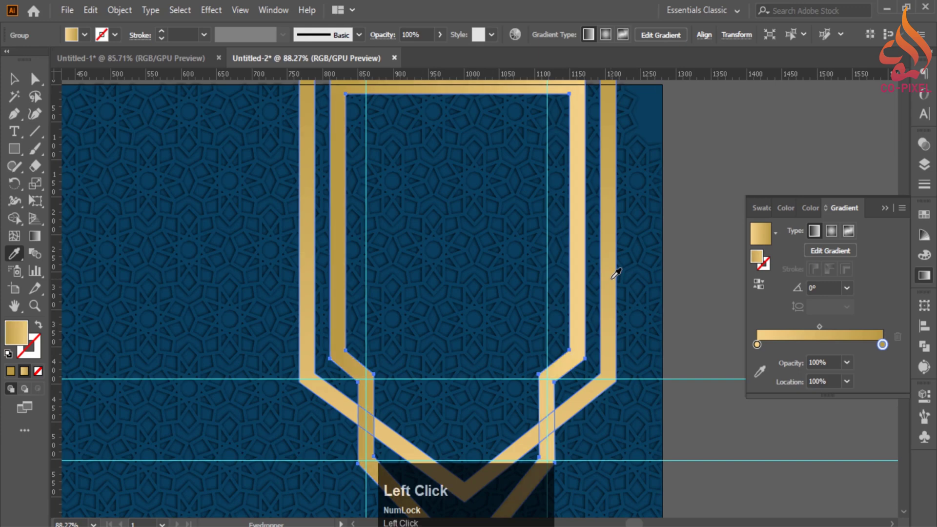
pyautogui.click(715, 452)
pyautogui.press('space')
pyautogui.moveTo(679, 477); pyautogui.dragTo(616, 371)
pyautogui.keyDown('ctrl'); pyautogui.keyDown('alt'); pyautogui.click(592, 372); pyautogui.keyUp('alt'); pyautogui.keyUp('ctrl')
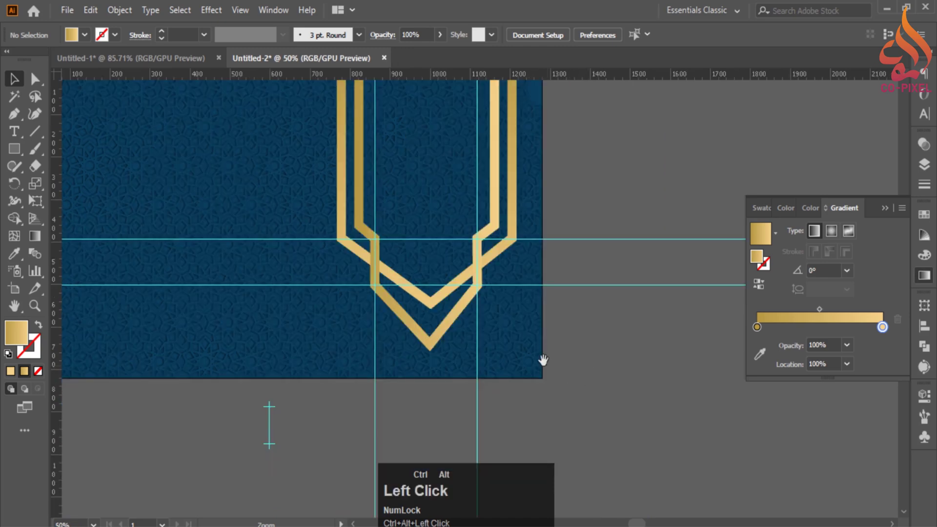
# Step: Hide the guides in the pattern document
pyautogui.moveTo(525, 347); pyautogui.dragTo(665, 408)
pyautogui.moveTo(534, 331); pyautogui.dragTo(562, 337)
pyautogui.moveTo(499, 336); pyautogui.dragTo(522, 334)
pyautogui.moveTo(536, 319); pyautogui.dragTo(575, 331)
pyautogui.rightClick(95, 220)
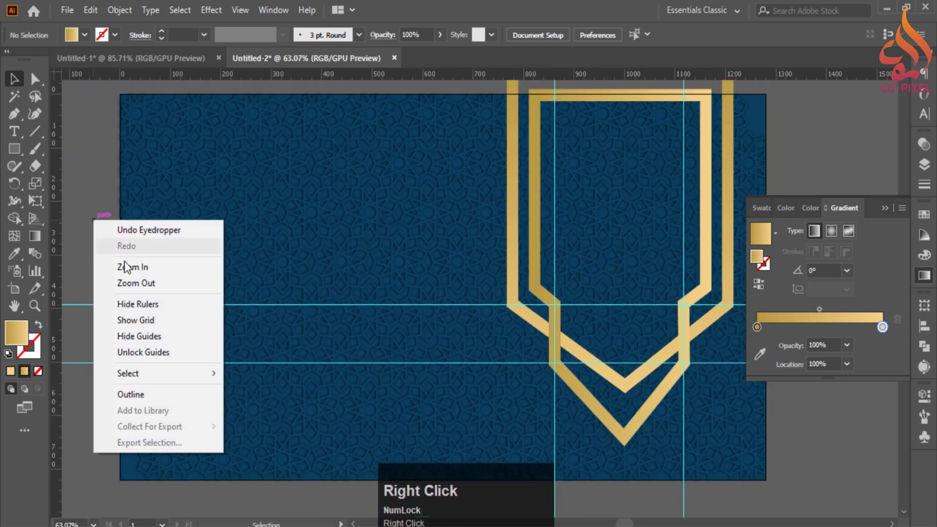
pyautogui.click(147, 337)
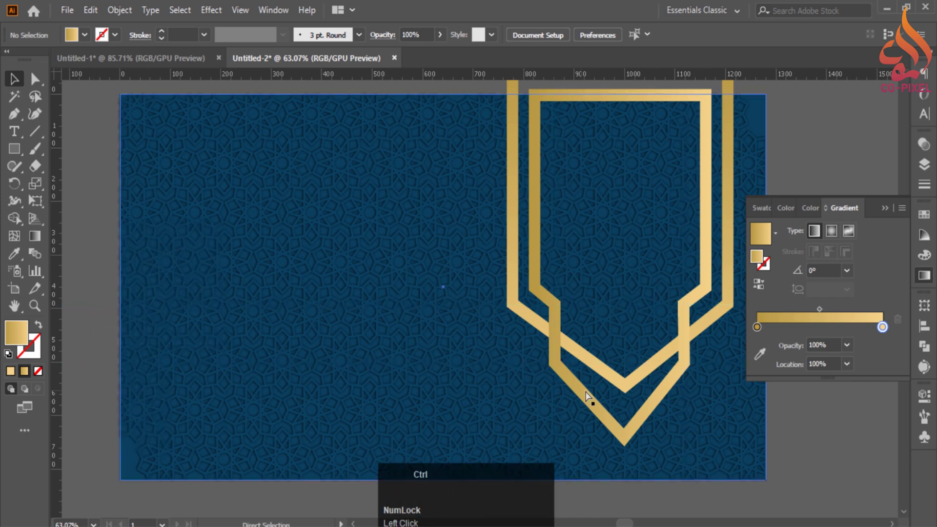
pyautogui.keyDown('ctrl'); pyautogui.keyDown('alt'); pyautogui.click(581, 383); pyautogui.keyUp('alt'); pyautogui.keyUp('ctrl')
pyautogui.moveTo(535, 377); pyautogui.dragTo(531, 339)
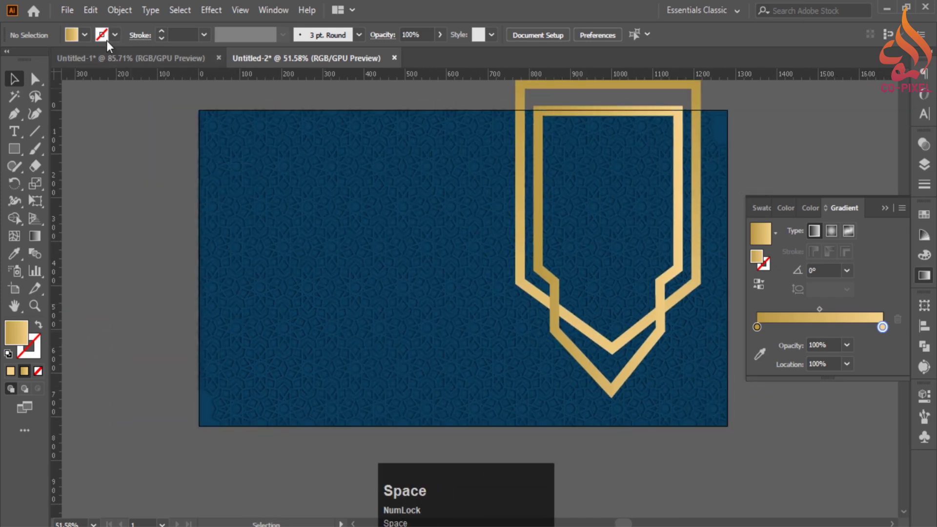
# Step: Bring the mosque silhouette from Untitled-1 into the Untitled-2 document, onto the patterned background
pyautogui.click(117, 57)
pyautogui.keyDown('ctrl'); pyautogui.keyDown('alt'); pyautogui.click(634, 253); pyautogui.keyUp('alt'); pyautogui.keyUp('ctrl')
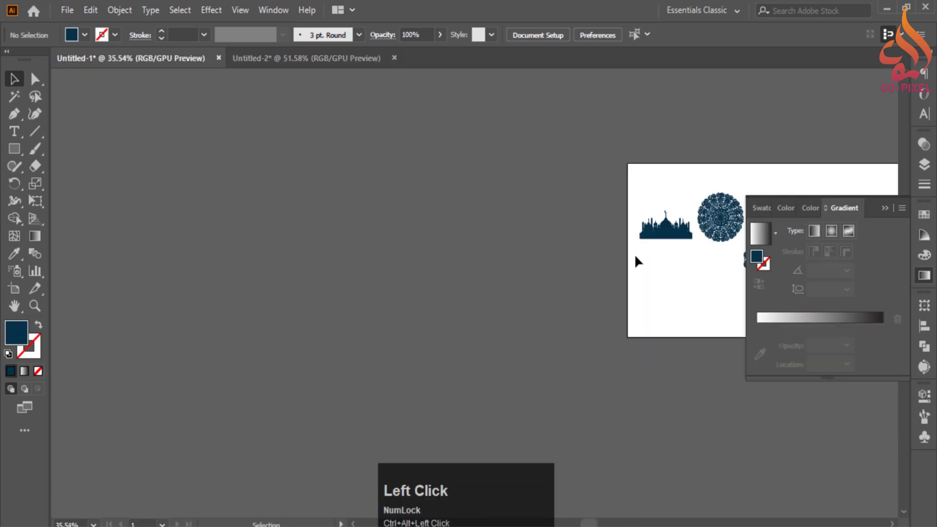
pyautogui.moveTo(251, 61); pyautogui.dragTo(303, 333)
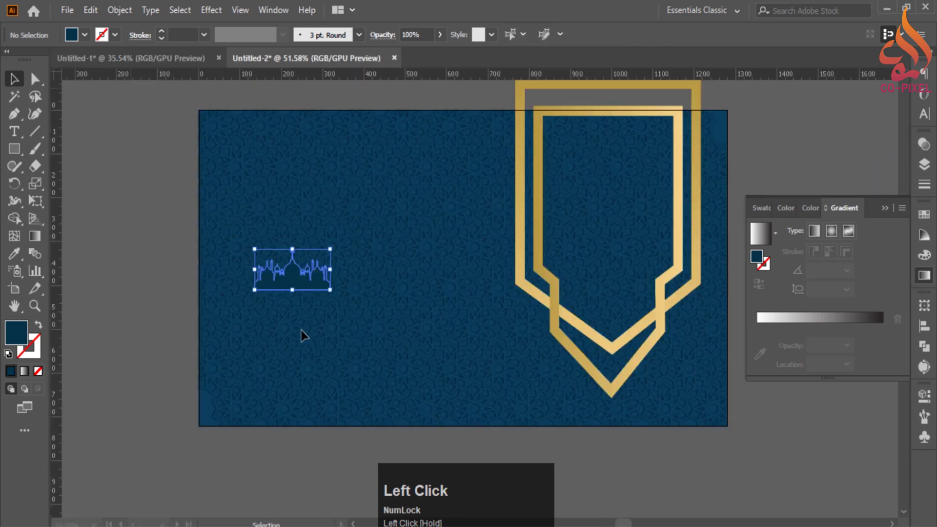
# Step: Enlarge the mosque silhouette and align it with the artboard's lower-left corner, its base block hanging below the artboard edge
pyautogui.moveTo(331, 290); pyautogui.dragTo(476, 370)
pyautogui.moveTo(382, 353); pyautogui.dragTo(328, 408)
pyautogui.moveTo(390, 399); pyautogui.dragTo(374, 423)
pyautogui.click(227, 476)
pyautogui.moveTo(234, 446); pyautogui.dragTo(452, 413)
pyautogui.moveTo(231, 396); pyautogui.dragTo(228, 408)
pyautogui.keyDown('ctrl'); pyautogui.keyDown('alt'); pyautogui.click(361, 355); pyautogui.keyUp('alt'); pyautogui.keyUp('ctrl')
pyautogui.moveTo(366, 355); pyautogui.dragTo(184, 390)
pyautogui.moveTo(509, 280); pyautogui.dragTo(347, 332)
pyautogui.moveTo(588, 317); pyautogui.dragTo(487, 370)
pyautogui.moveTo(491, 290); pyautogui.dragTo(604, 292)
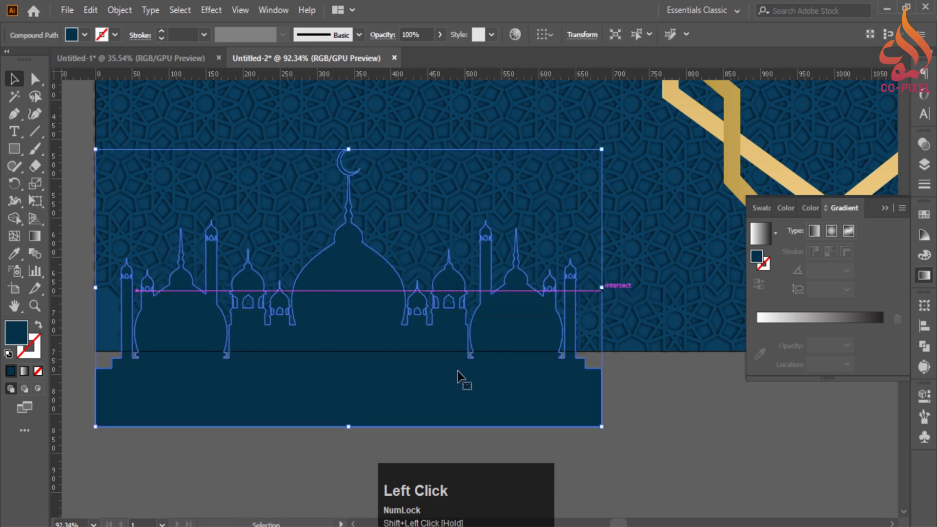
pyautogui.moveTo(459, 386); pyautogui.dragTo(456, 374)
# Step: Sample the outer frame's gold gradient onto the mosque silhouette with the Eyedropper and deselect it
pyautogui.click(654, 410)
pyautogui.keyDown('ctrl'); pyautogui.keyDown('alt'); pyautogui.click(529, 345); pyautogui.keyUp('alt'); pyautogui.keyUp('ctrl')
pyautogui.moveTo(529, 345); pyautogui.dragTo(435, 380)
pyautogui.click(439, 362)
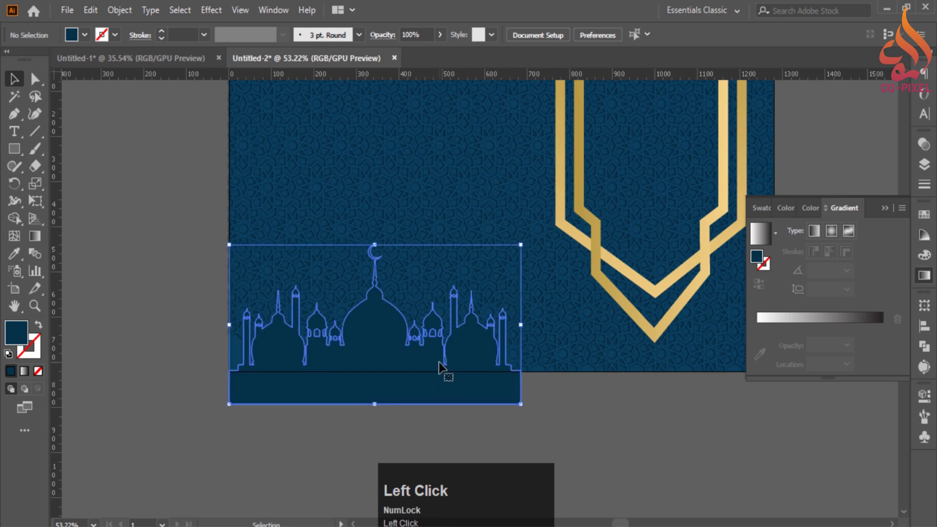
pyautogui.click(565, 222)
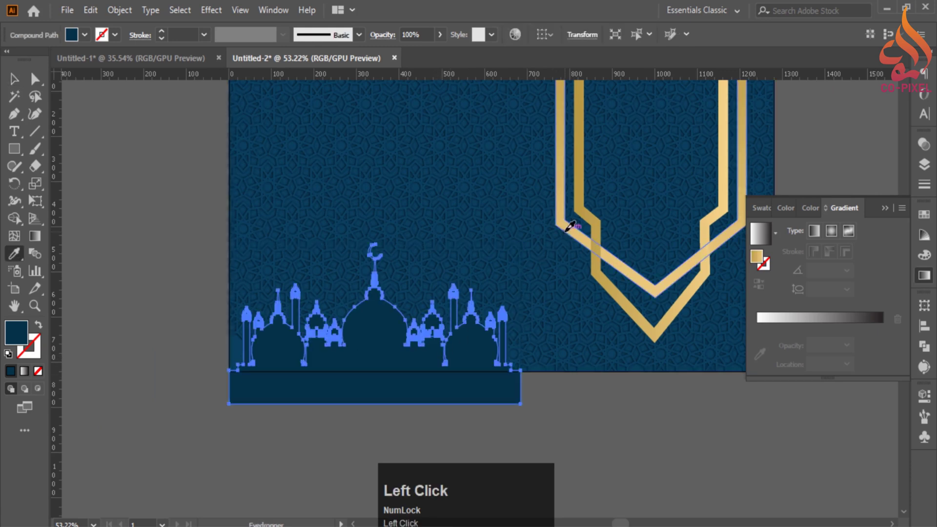
pyautogui.click(13, 81)
pyautogui.click(596, 419)
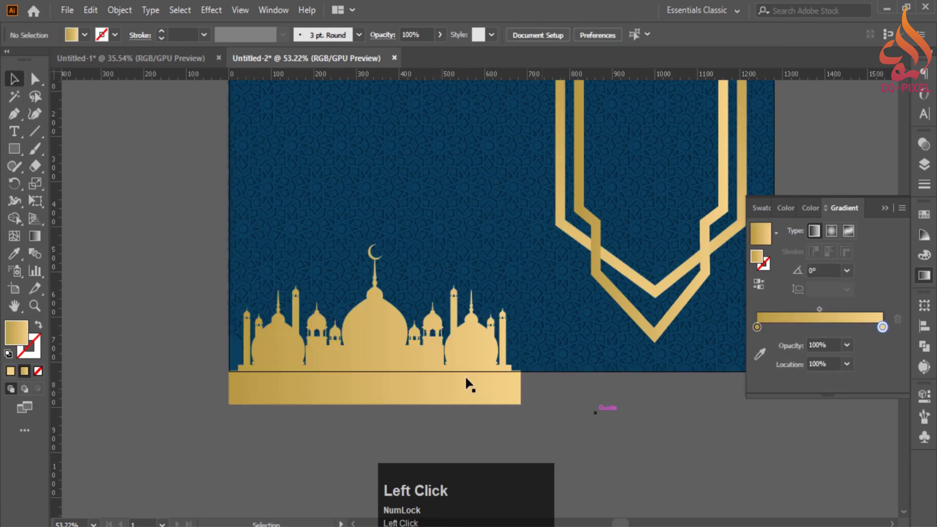
# Step: Redraw the mosque's gold gradient vertically at -90° from the crescent down to the base
pyautogui.click(468, 382)
pyautogui.click(35, 236)
pyautogui.moveTo(373, 252); pyautogui.dragTo(373, 413)
pyautogui.click(14, 79)
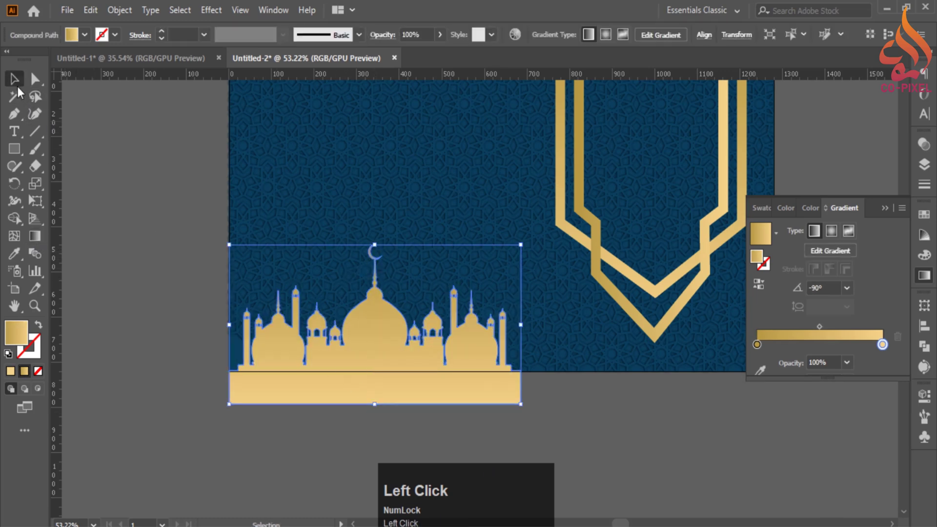
pyautogui.click(106, 181)
# Step: Duplicate the gold mosque and place the copy on the empty canvas below the artboard
pyautogui.keyDown('ctrl'); pyautogui.keyDown('alt'); pyautogui.click(444, 372); pyautogui.keyUp('alt'); pyautogui.keyUp('ctrl')
pyautogui.moveTo(463, 366); pyautogui.dragTo(525, 362)
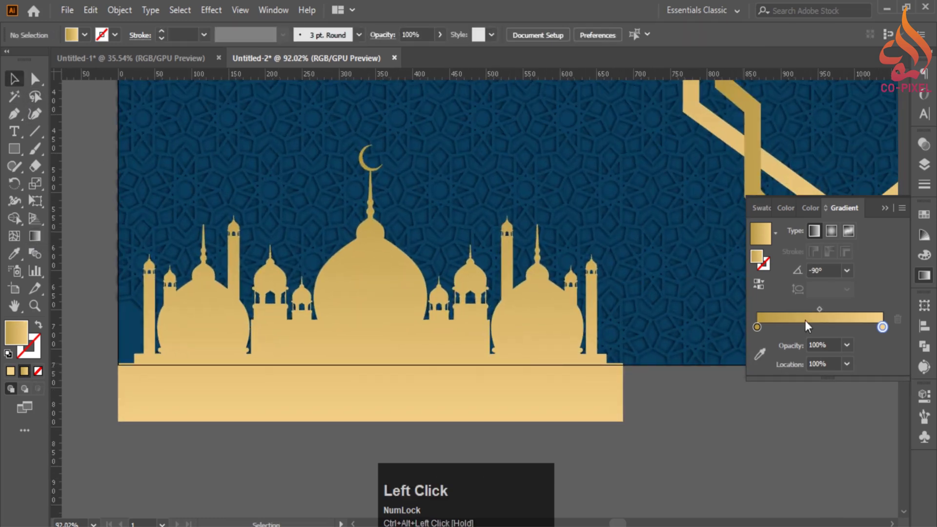
pyautogui.click(886, 207)
pyautogui.moveTo(569, 385); pyautogui.dragTo(710, 381)
pyautogui.keyDown('ctrl'); pyautogui.keyDown('alt'); pyautogui.click(587, 380); pyautogui.keyUp('alt'); pyautogui.keyUp('ctrl')
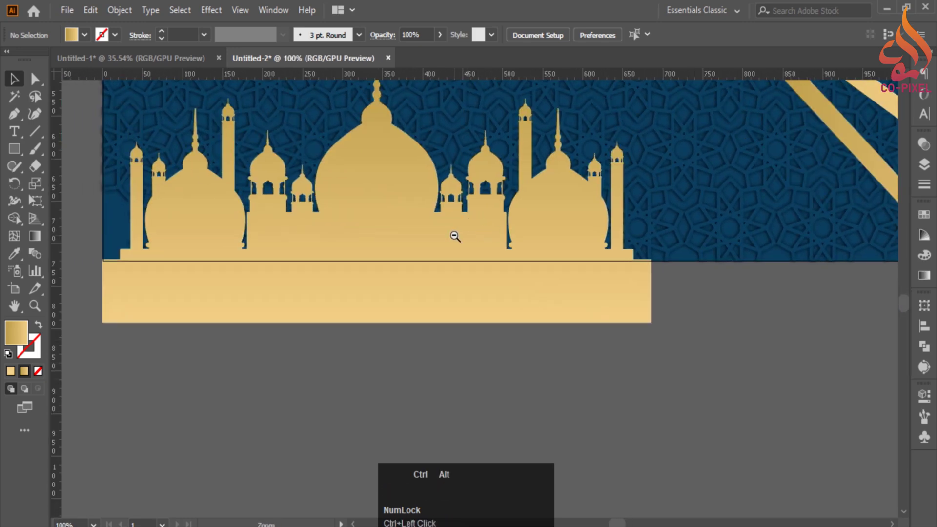
pyautogui.moveTo(351, 231); pyautogui.dragTo(633, 269)
pyautogui.keyDown('ctrl'); pyautogui.keyDown('alt'); pyautogui.click(571, 263); pyautogui.keyUp('alt'); pyautogui.keyUp('ctrl')
pyautogui.moveTo(575, 266); pyautogui.dragTo(676, 253)
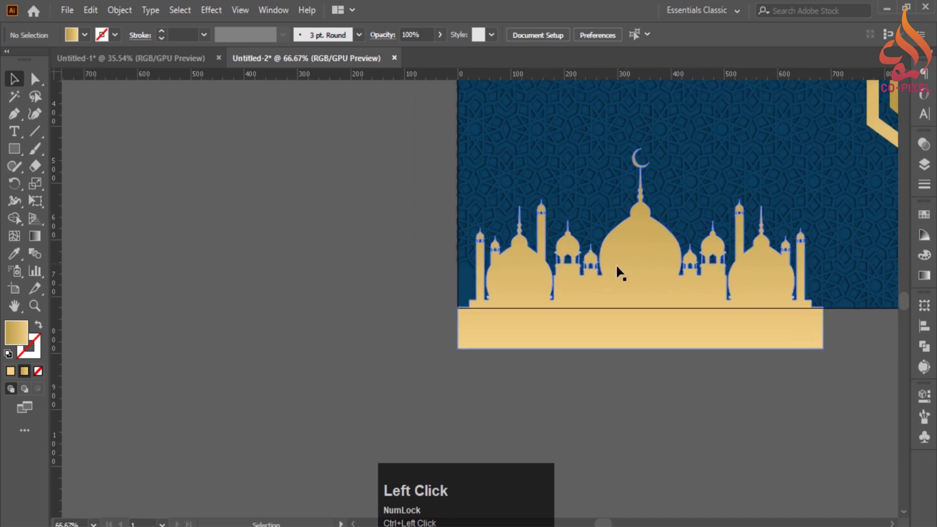
pyautogui.moveTo(633, 292); pyautogui.dragTo(932, 367)
pyautogui.click(880, 408)
# Step: Draw a horizontal Pen line about 30 px long across the base of the small domed tower beside the copy's main dome
pyautogui.moveTo(743, 335); pyautogui.dragTo(688, 322)
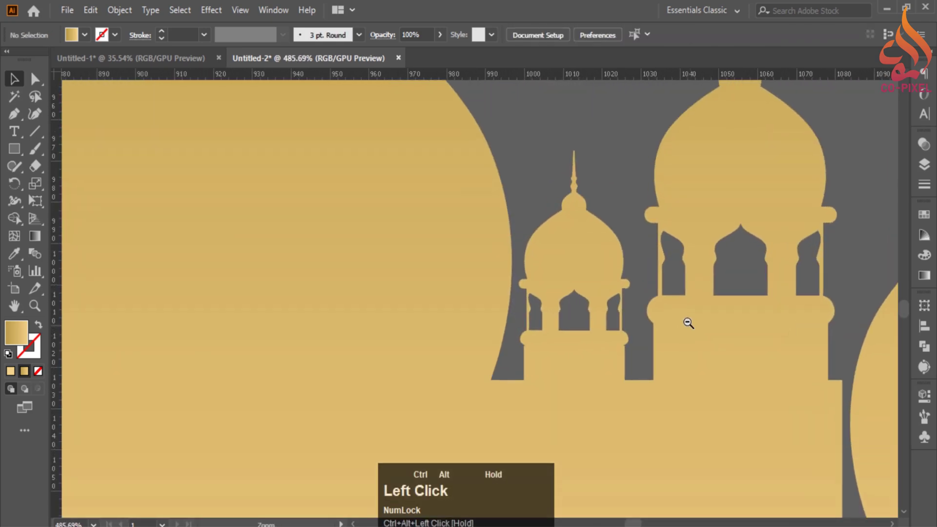
pyautogui.moveTo(529, 305); pyautogui.dragTo(494, 291)
pyautogui.click(15, 114)
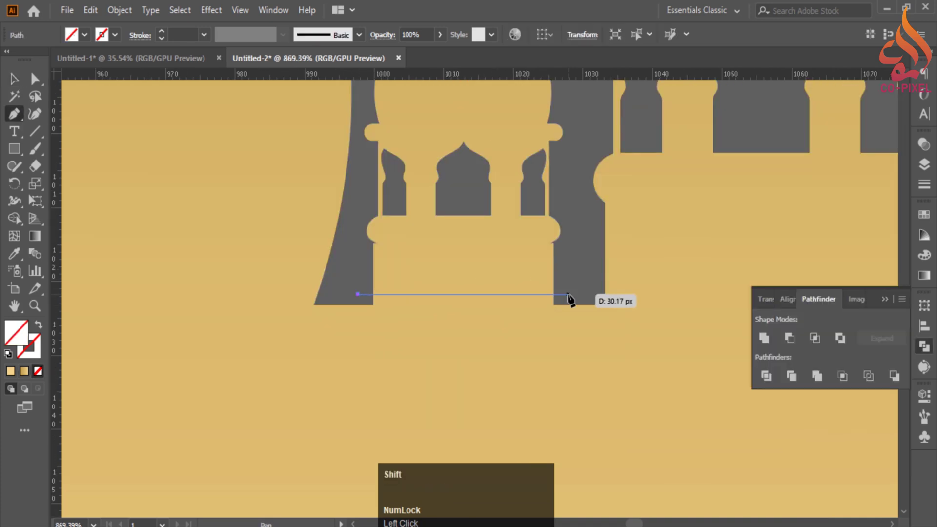
pyautogui.keyDown('shift'); pyautogui.click(567, 294); pyautogui.keyUp('shift')
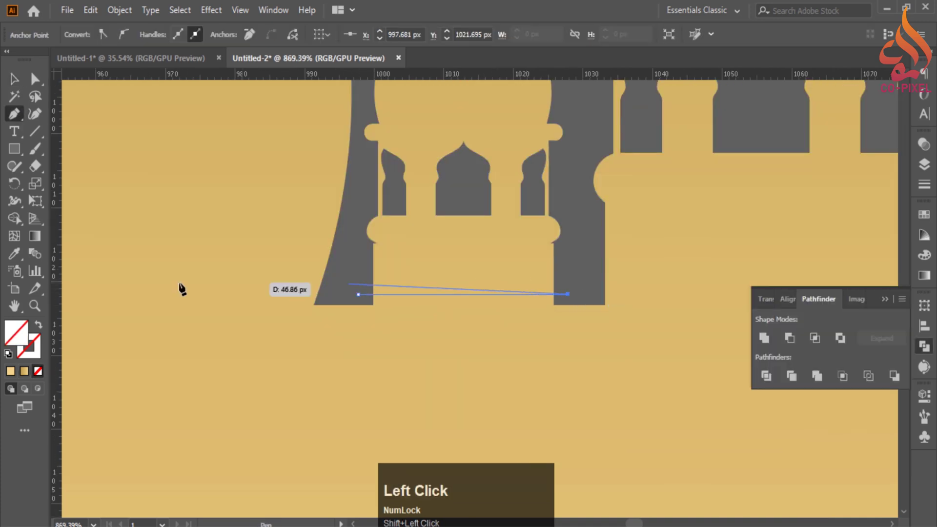
pyautogui.click(14, 84)
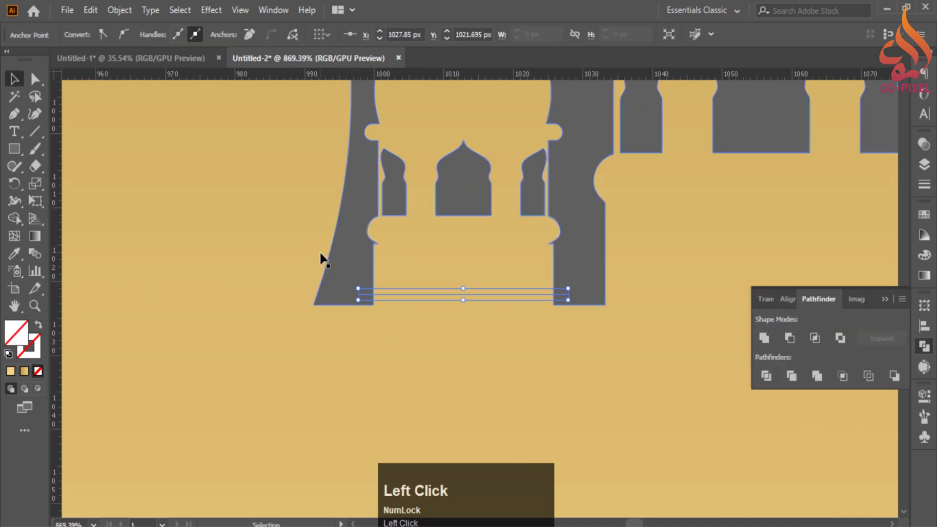
# Step: Divide the mosque copy along the line with Pathfinder and ungroup the resulting pieces
pyautogui.moveTo(434, 305); pyautogui.dragTo(772, 360)
pyautogui.click(762, 379)
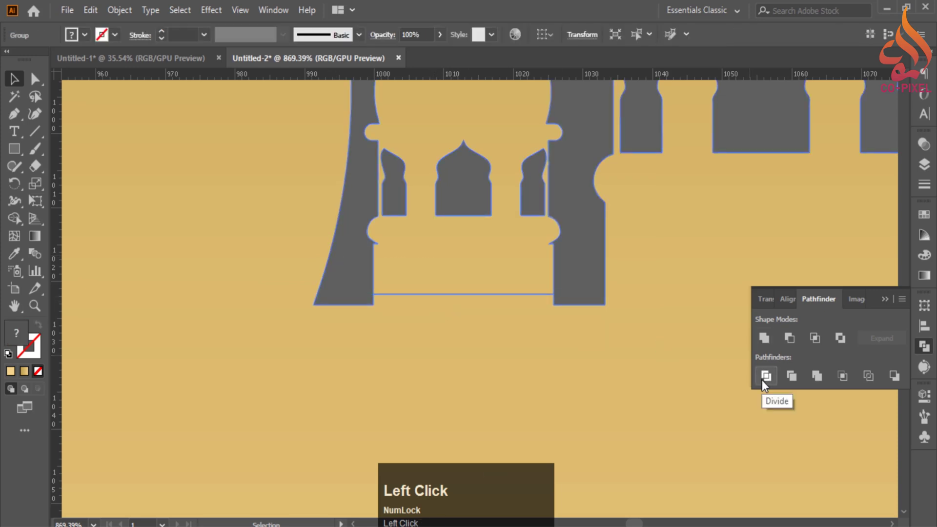
pyautogui.rightClick(479, 259)
pyautogui.click(546, 383)
pyautogui.click(565, 253)
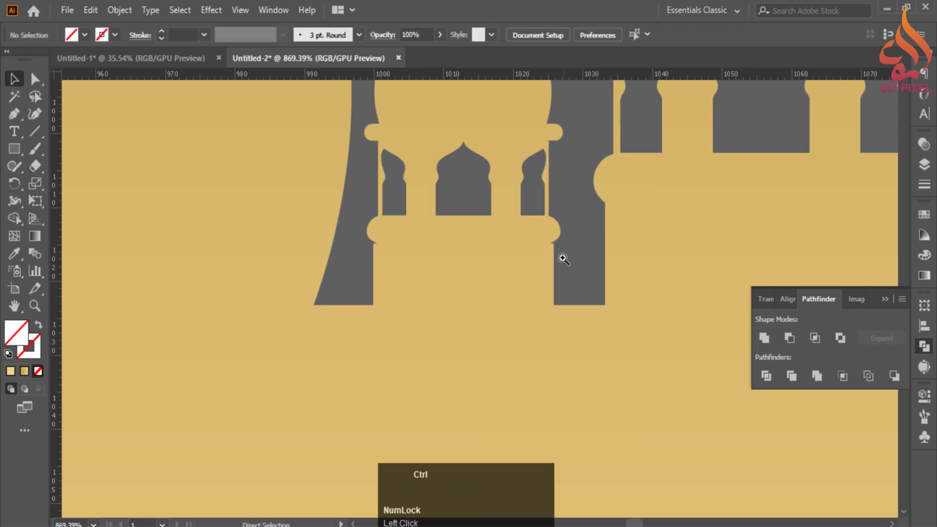
# Step: Move the separated small domed tower clear of the mosque copy and delete the rest of the copy
pyautogui.keyDown('ctrl'); pyautogui.keyDown('alt'); pyautogui.click(562, 257); pyautogui.keyUp('alt'); pyautogui.keyUp('ctrl')
pyautogui.moveTo(462, 255); pyautogui.dragTo(587, 374)
pyautogui.keyDown('ctrl'); pyautogui.keyDown('alt'); pyautogui.click(479, 358); pyautogui.keyUp('alt'); pyautogui.keyUp('ctrl')
pyautogui.keyDown('ctrl'); pyautogui.keyDown('alt'); pyautogui.click(587, 374); pyautogui.keyUp('alt'); pyautogui.keyUp('ctrl')
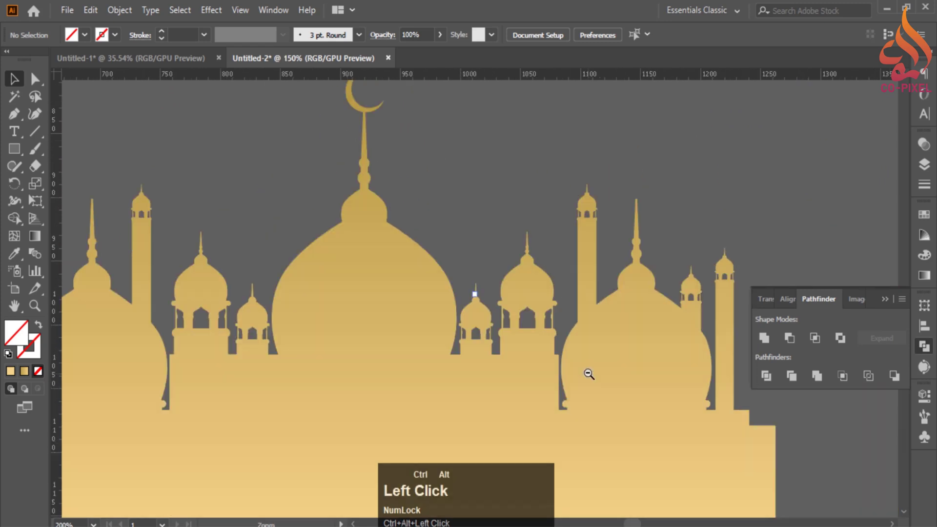
pyautogui.keyDown('ctrl'); pyautogui.keyDown('alt'); pyautogui.click(587, 374); pyautogui.keyUp('alt'); pyautogui.keyUp('ctrl')
pyautogui.moveTo(462, 309); pyautogui.dragTo(590, 418)
pyautogui.click(428, 352)
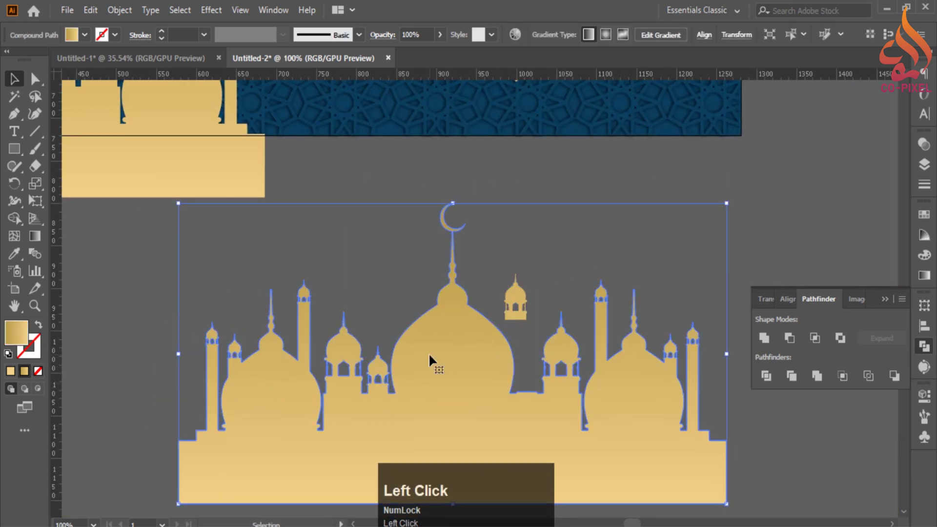
pyautogui.press('Delete')
pyautogui.keyDown('ctrl'); pyautogui.click(352, 268); pyautogui.keyUp('ctrl')
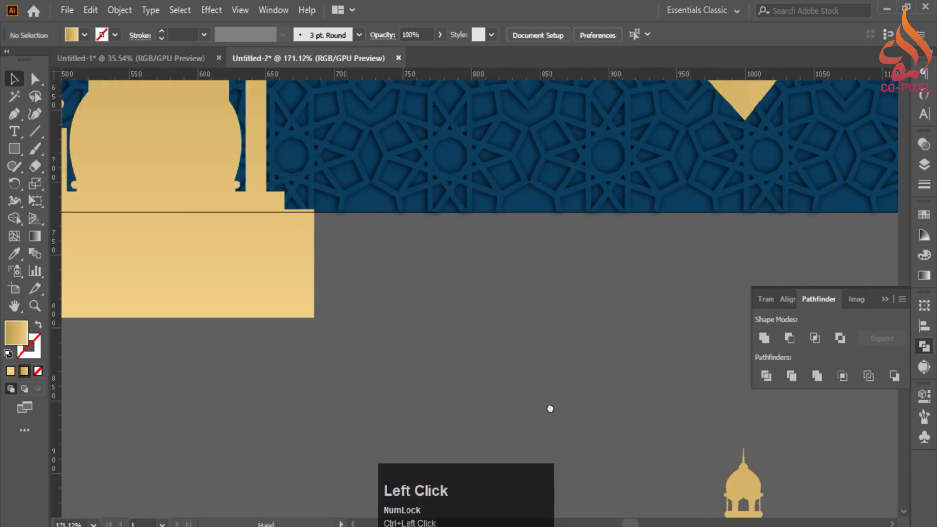
# Step: Place the small domed tower on the artboard's bottom edge just right of the gold mosque
pyautogui.moveTo(752, 486); pyautogui.dragTo(352, 178)
pyautogui.click(423, 281)
pyautogui.keyDown('ctrl'); pyautogui.click(419, 273); pyautogui.keyUp('ctrl')
pyautogui.moveTo(449, 278); pyautogui.dragTo(348, 404)
# Step: Duplicate the small tower horizontally and repeat the copy twelve times to line the bottom edge up to the artboard's right side
pyautogui.moveTo(269, 259); pyautogui.dragTo(358, 260)
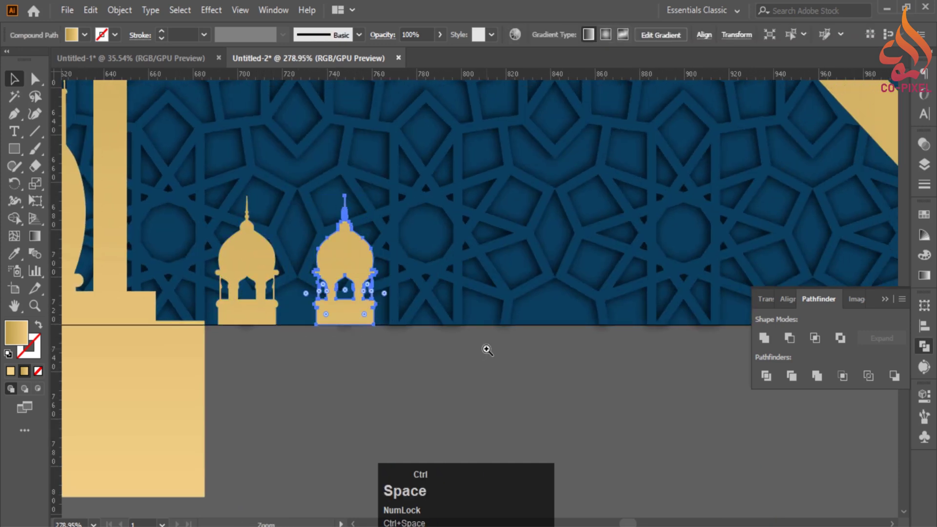
pyautogui.keyDown('ctrl'); pyautogui.keyDown('alt'); pyautogui.click(483, 347); pyautogui.keyUp('alt'); pyautogui.keyUp('ctrl')
pyautogui.keyDown('ctrl'); pyautogui.keyDown('alt'); pyautogui.click(473, 343); pyautogui.keyUp('alt'); pyautogui.keyUp('ctrl')
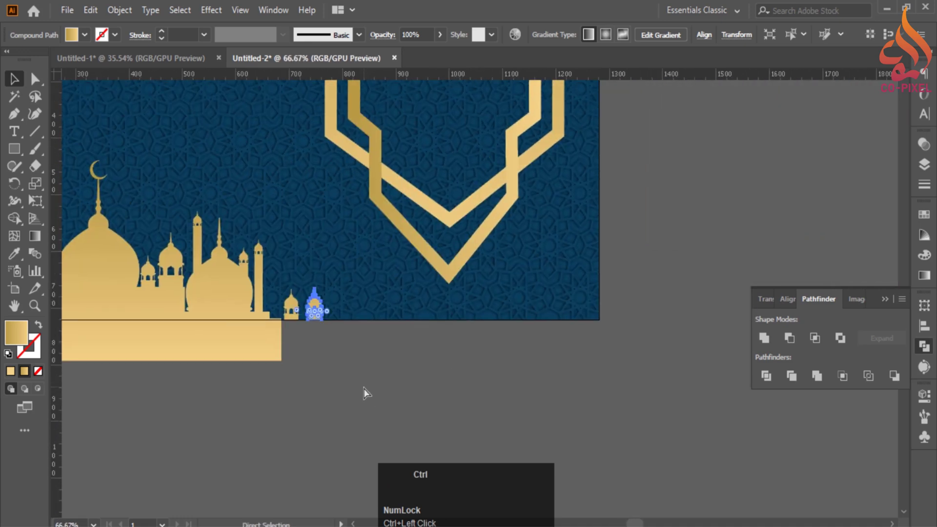
pyautogui.hotkey('ctrl', 'd')
pyautogui.hotkey('ctrl', 'd')
pyautogui.hotkey('ctrl', 'd')
pyautogui.hotkey('ctrl', 'd')
pyautogui.hotkey('ctrl', 'd')
pyautogui.hotkey('ctrl', 'd')
pyautogui.hotkey('ctrl', 'd')
pyautogui.hotkey('ctrl', 'd')
pyautogui.hotkey('ctrl', 'd')
pyautogui.hotkey('ctrl', 'd')
pyautogui.hotkey('ctrl', 'd')
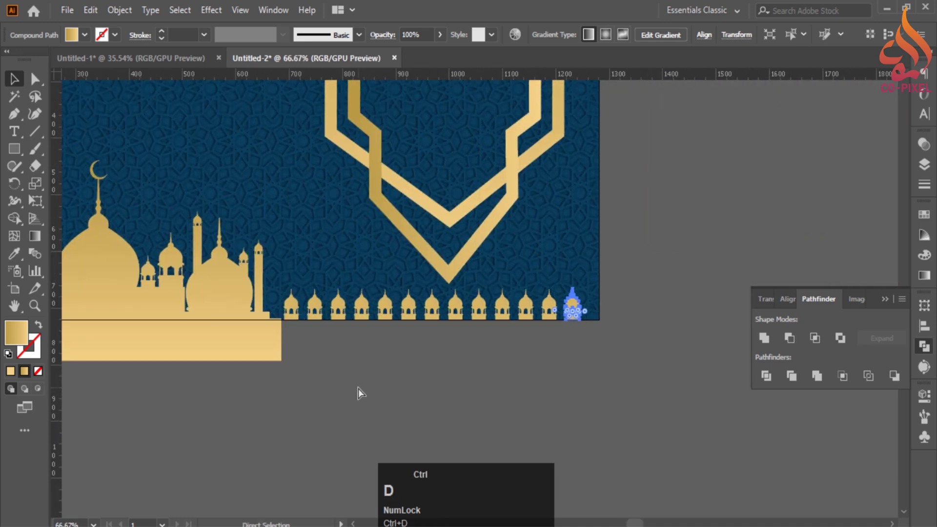
pyautogui.hotkey('ctrl', 'd')
pyautogui.click(482, 408)
# Step: Bring the round mandala ornament from Untitled-1 into Untitled-2, onto the pattern between the mosque and the gold frames
pyautogui.keyDown('ctrl'); pyautogui.keyDown('alt'); pyautogui.click(415, 381); pyautogui.keyUp('alt'); pyautogui.keyUp('ctrl')
pyautogui.keyDown('ctrl'); pyautogui.keyDown('alt'); pyautogui.click(414, 382); pyautogui.keyUp('alt'); pyautogui.keyUp('ctrl')
pyautogui.moveTo(470, 251); pyautogui.dragTo(474, 386)
pyautogui.moveTo(447, 351); pyautogui.dragTo(480, 319)
pyautogui.click(180, 61)
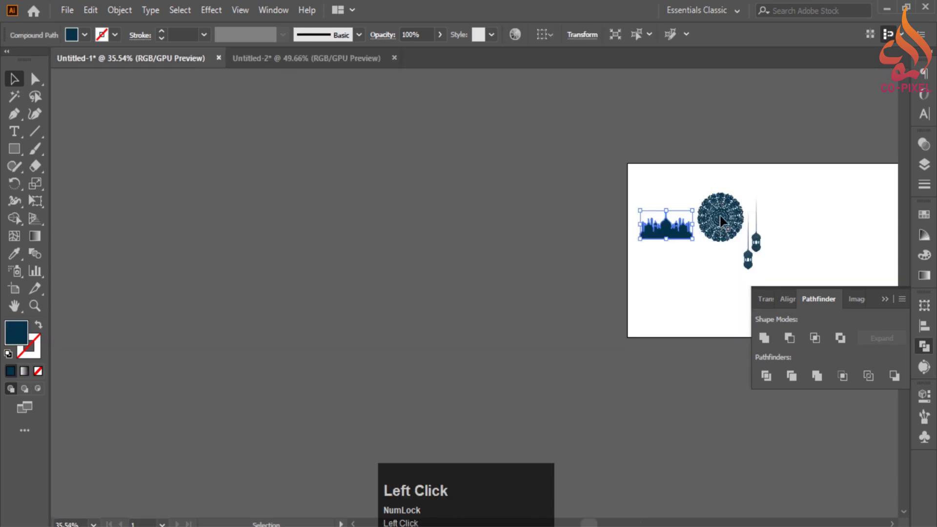
pyautogui.moveTo(724, 224); pyautogui.dragTo(511, 347)
pyautogui.click(466, 278)
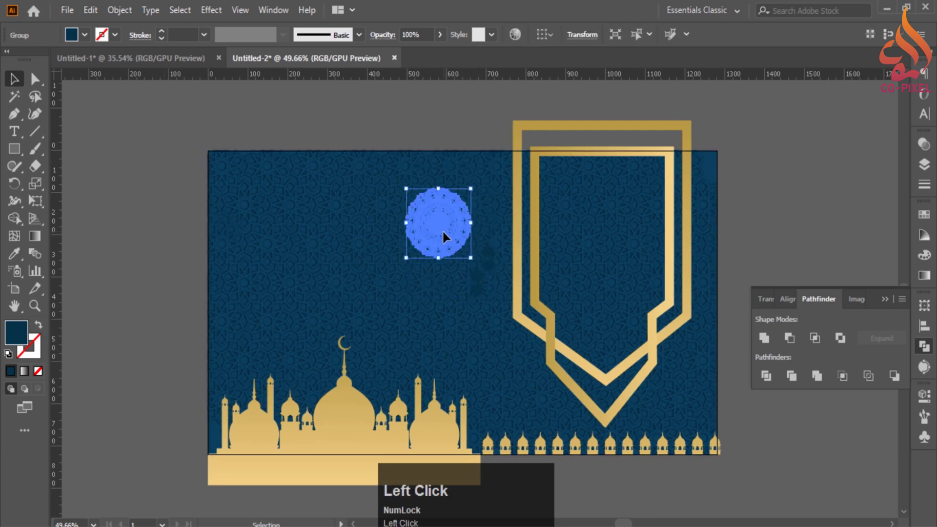
# Step: Move the round mandala ornament inside the lower part of the inner gold frame
pyautogui.moveTo(443, 232); pyautogui.dragTo(625, 264)
pyautogui.click(795, 240)
pyautogui.scroll(3, 563, 326)
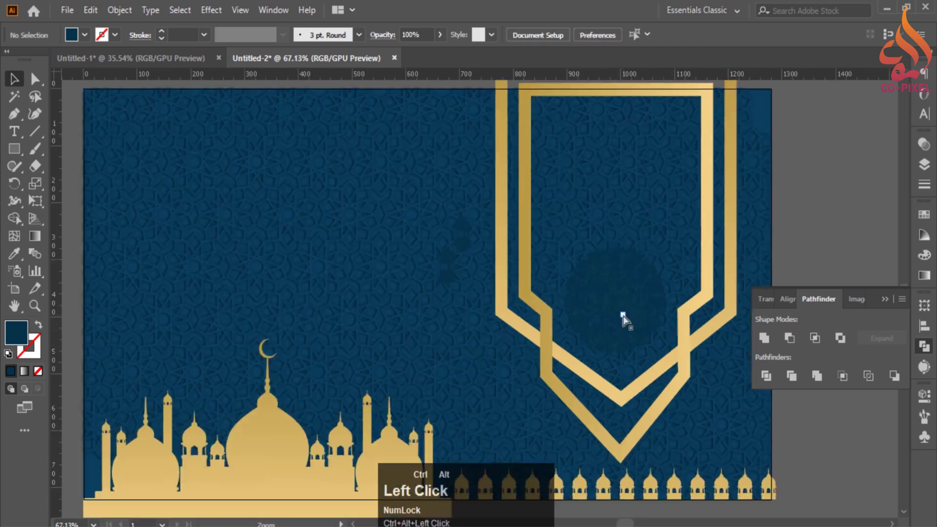
# Step: Recolour the mandala with the gold gradient sampled from the mosque using the Eyedropper
pyautogui.keyDown('ctrl'); pyautogui.click(621, 314); pyautogui.keyUp('ctrl')
pyautogui.press('i')
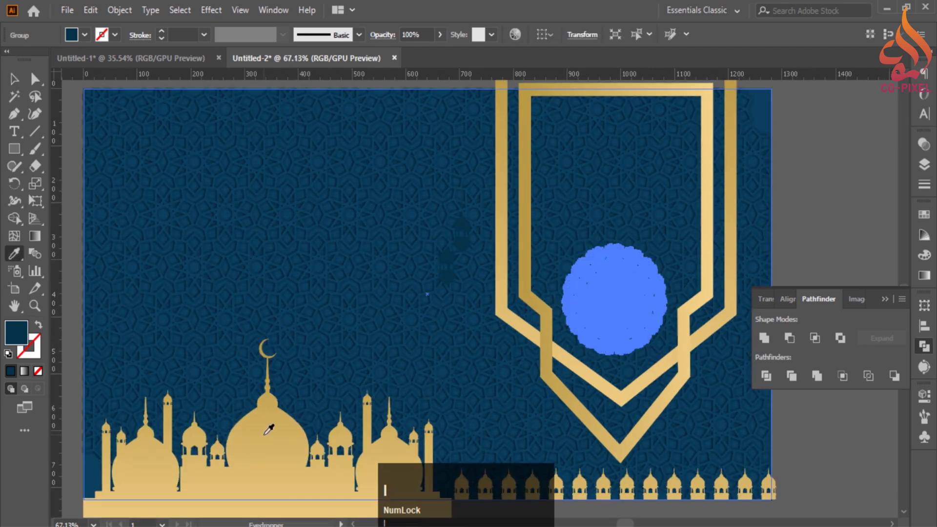
pyautogui.click(268, 438)
pyautogui.click(15, 81)
pyautogui.click(810, 201)
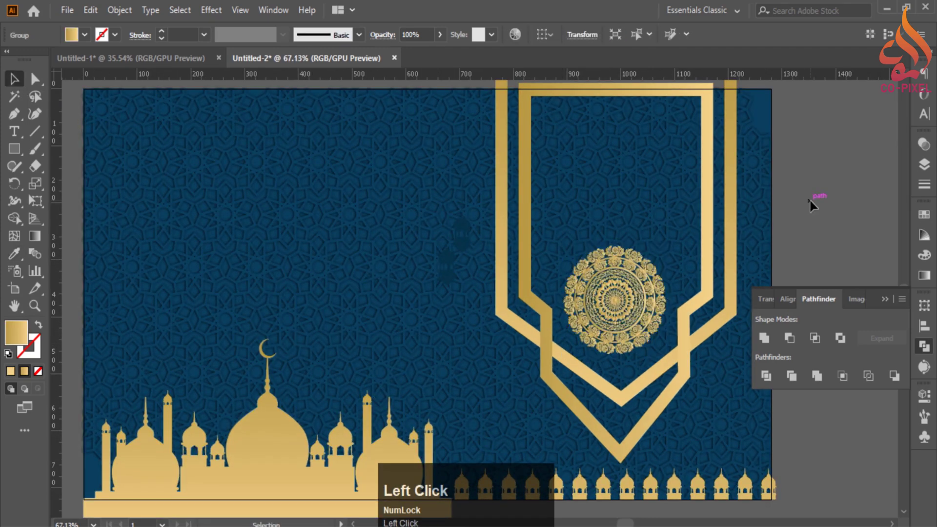
# Step: Move the pair of dark hanging lanterns to the artboard's upper-left corner
pyautogui.press('space')
pyautogui.moveTo(489, 296); pyautogui.dragTo(623, 296)
pyautogui.doubleClick(581, 267)
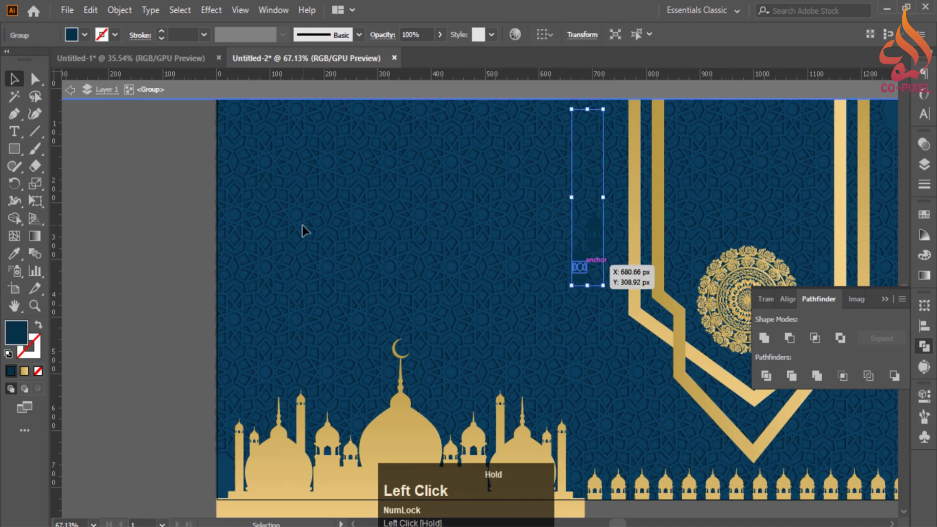
pyautogui.press('space')
pyautogui.moveTo(201, 209); pyautogui.dragTo(284, 261)
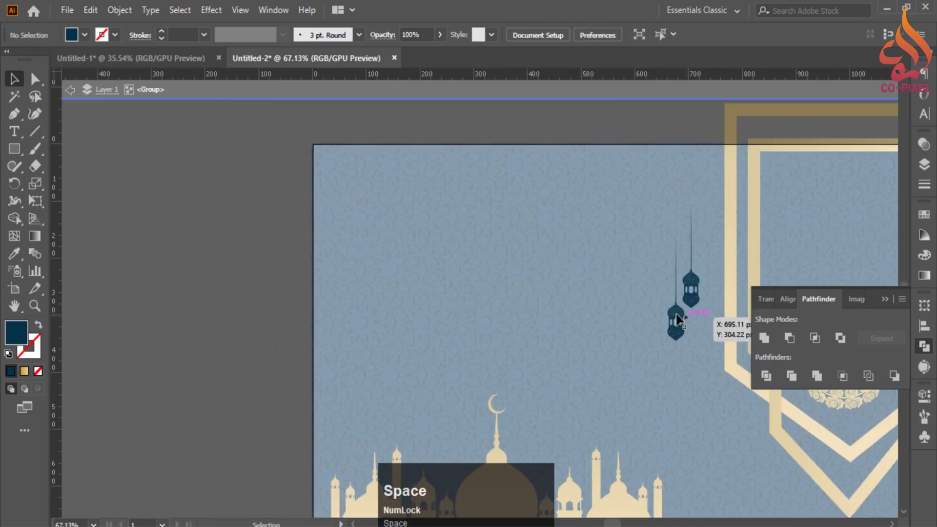
pyautogui.click(233, 257)
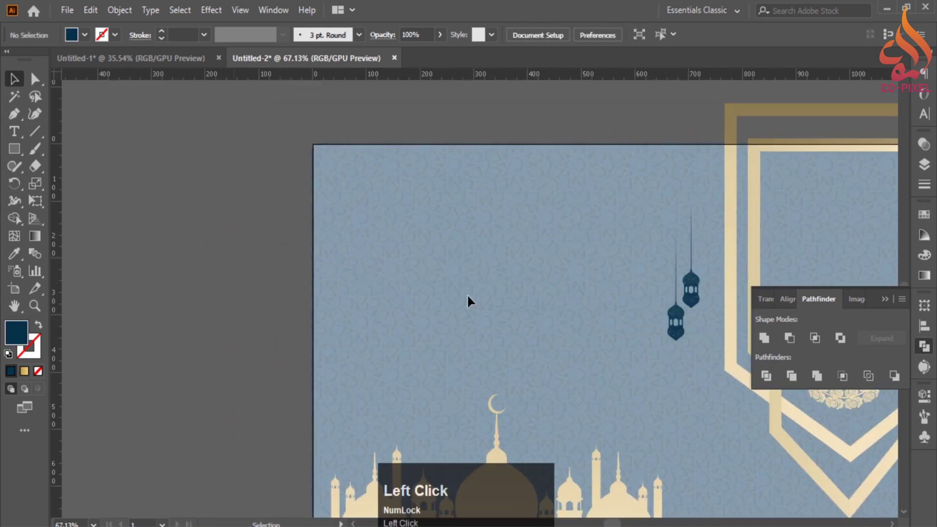
pyautogui.moveTo(662, 314); pyautogui.dragTo(347, 281)
# Step: Apply the gold frame's gradient to the pair of hanging lanterns with the Eyedropper
pyautogui.press('i')
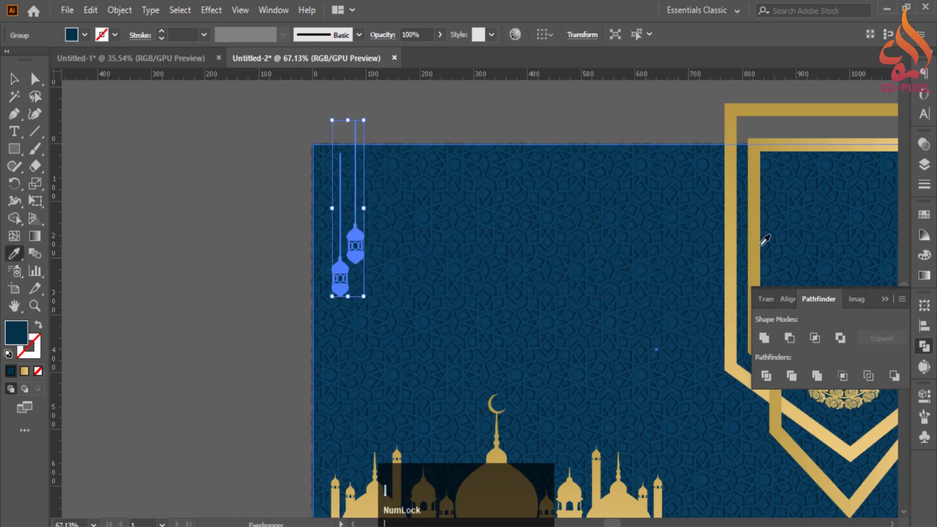
pyautogui.click(736, 238)
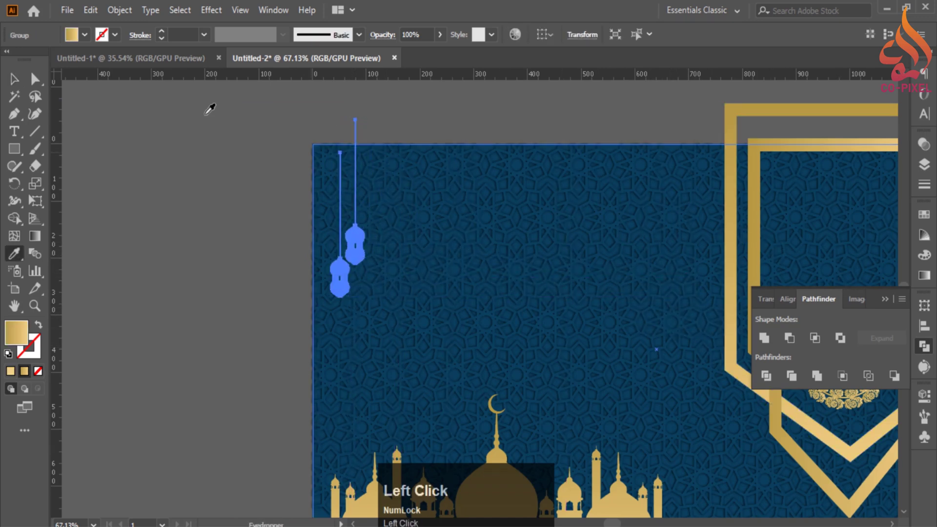
pyautogui.click(287, 231)
# Step: Enlarge the gold lantern pair, hang it over the artboard's top edge and place a duplicate pair just to its right
pyautogui.moveTo(364, 284); pyautogui.dragTo(422, 396)
pyautogui.moveTo(373, 305); pyautogui.dragTo(366, 247)
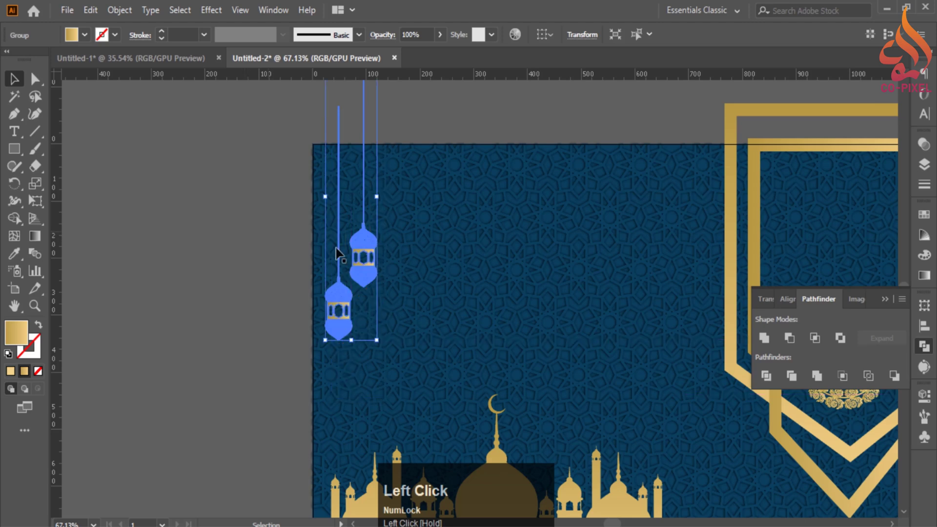
pyautogui.click(229, 240)
pyautogui.moveTo(407, 269); pyautogui.dragTo(408, 250)
pyautogui.click(242, 247)
# Step: Draw a gold circle with the Ellipse tool in the empty area above the artboard's upper-left part
pyautogui.click(544, 284)
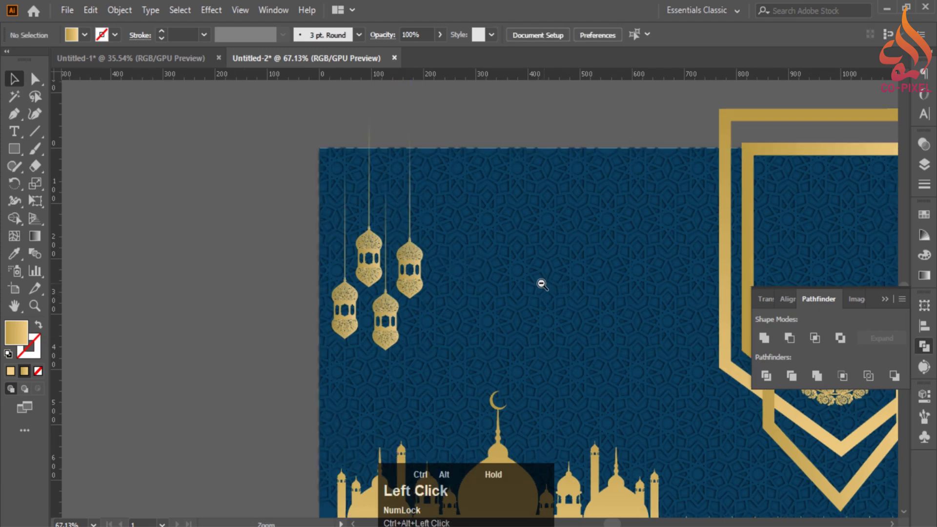
pyautogui.click(452, 282)
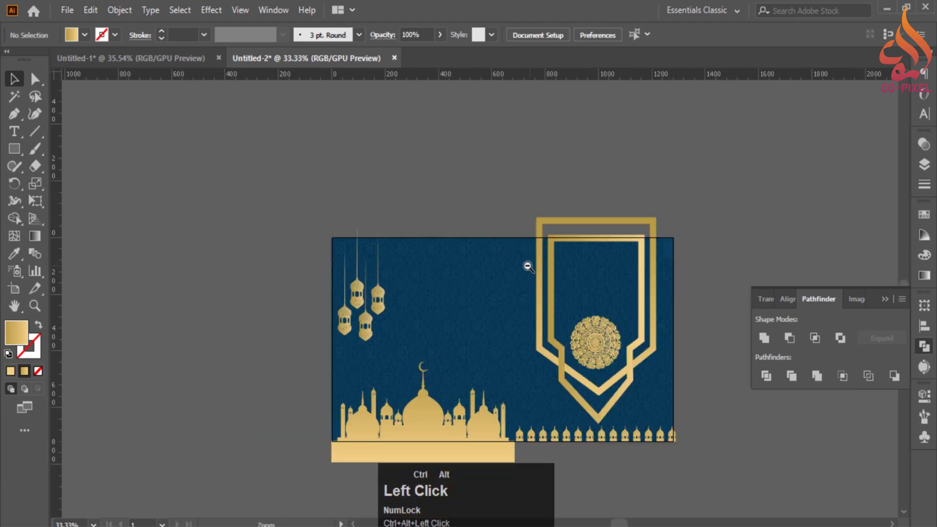
pyautogui.moveTo(412, 236); pyautogui.dragTo(612, 342)
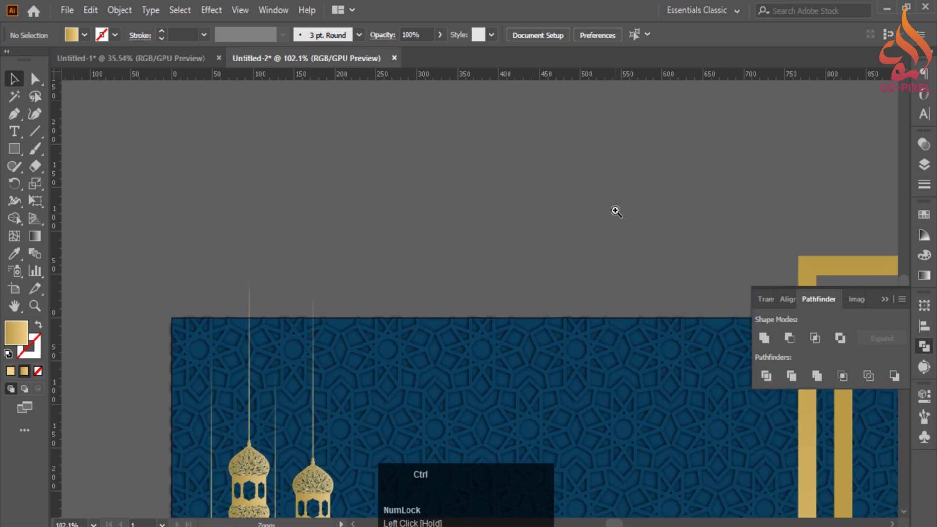
pyautogui.moveTo(614, 210); pyautogui.dragTo(575, 194)
pyautogui.moveTo(575, 195); pyautogui.dragTo(528, 283)
pyautogui.rightClick(17, 144)
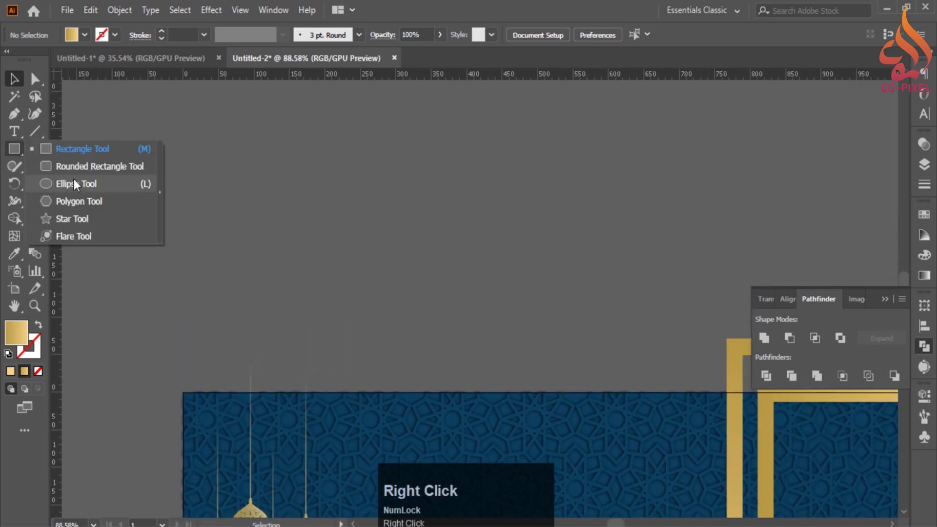
pyautogui.click(74, 179)
pyautogui.moveTo(320, 174); pyautogui.dragTo(449, 280)
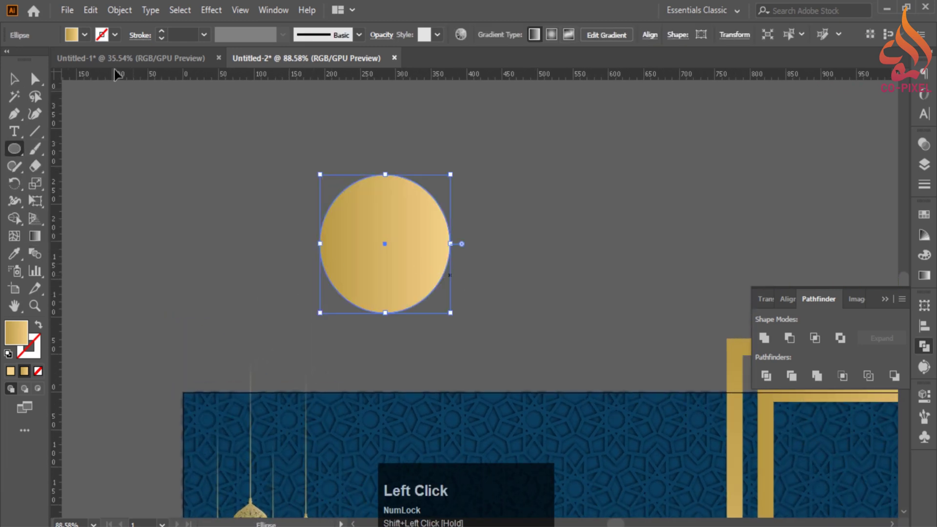
# Step: Duplicate the gold circle, offsetting the copy slightly up and to the right so the two overlap
pyautogui.click(15, 80)
pyautogui.click(209, 197)
pyautogui.moveTo(391, 242)
pyautogui.mouseDown()
pyautogui.moveTo(429, 229)
pyautogui.moveTo(400, 234)
pyautogui.mouseUp()
pyautogui.click(339, 312)
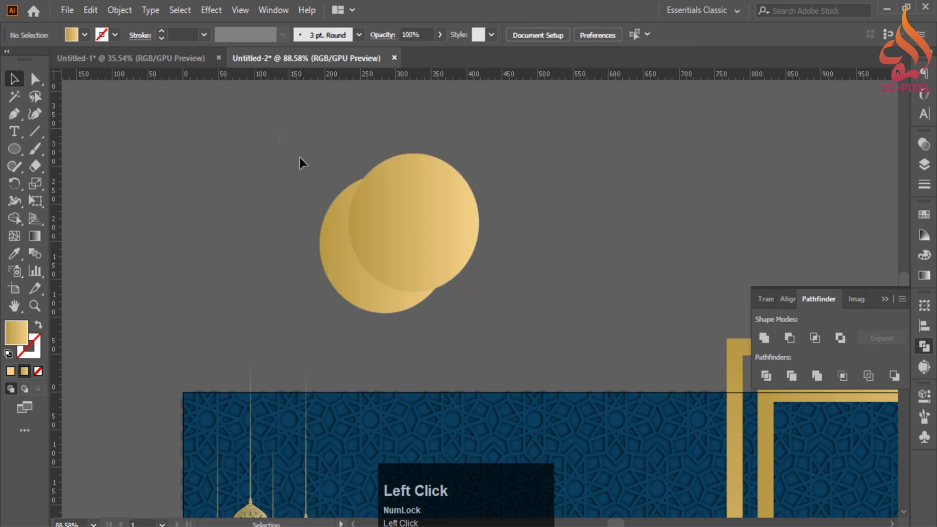
# Step: Cut the overlapping circles with the Shape Builder and remove the surplus to leave a crescent moon
pyautogui.moveTo(299, 155)
pyautogui.mouseDown()
pyautogui.moveTo(385, 234)
pyautogui.moveTo(467, 208)
pyautogui.mouseUp()
pyautogui.click(14, 218)
pyautogui.click(18, 78)
pyautogui.click(549, 311)
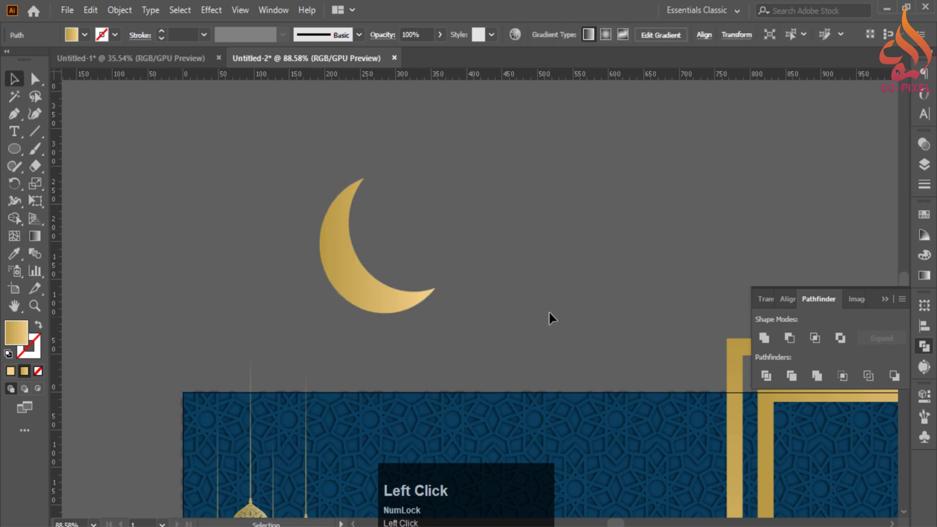
# Step: Move the gold crescent onto the pattern, to the right of the hanging lanterns and above the mosque
pyautogui.keyDown('ctrl'); pyautogui.keyDown('alt'); pyautogui.click(503, 306); pyautogui.keyUp('alt'); pyautogui.keyUp('ctrl')
pyautogui.keyDown('ctrl'); pyautogui.keyDown('alt'); pyautogui.click(502, 306); pyautogui.keyUp('alt'); pyautogui.keyUp('ctrl')
pyautogui.moveTo(443, 305); pyautogui.dragTo(519, 377)
pyautogui.click(489, 233)
pyautogui.moveTo(519, 378); pyautogui.dragTo(525, 303)
pyautogui.keyDown('ctrl'); pyautogui.keyDown('alt'); pyautogui.click(431, 257); pyautogui.keyUp('alt'); pyautogui.keyUp('ctrl')
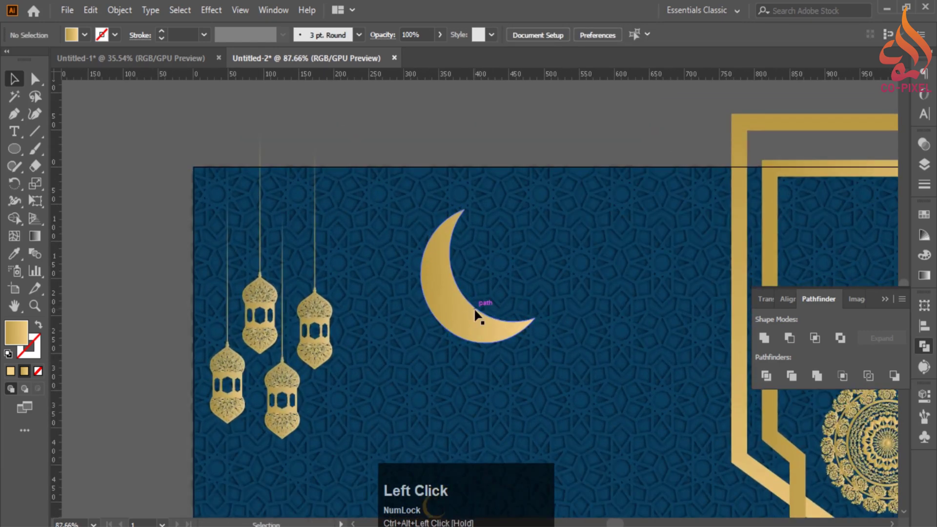
pyautogui.moveTo(462, 286); pyautogui.dragTo(540, 286)
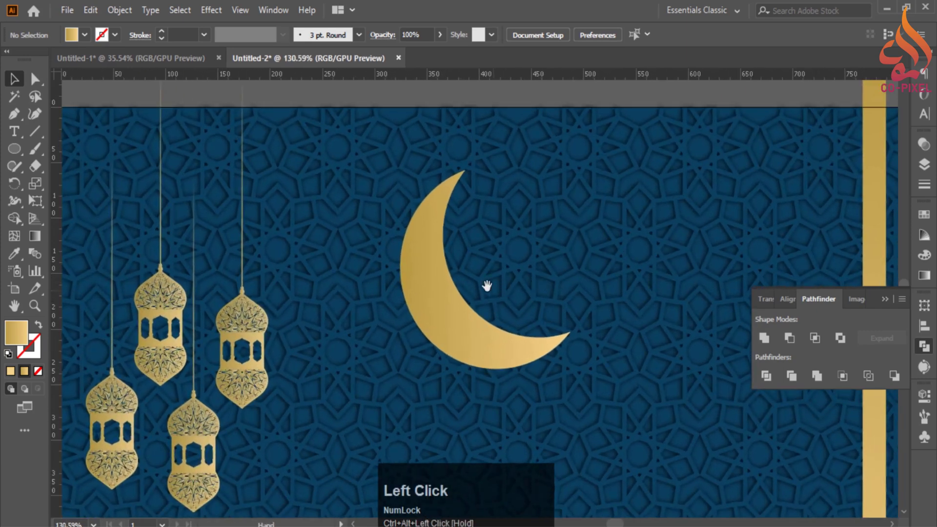
pyautogui.moveTo(453, 294); pyautogui.dragTo(482, 290)
pyautogui.keyDown('ctrl'); pyautogui.keyDown('alt'); pyautogui.click(482, 289); pyautogui.keyUp('alt'); pyautogui.keyUp('ctrl')
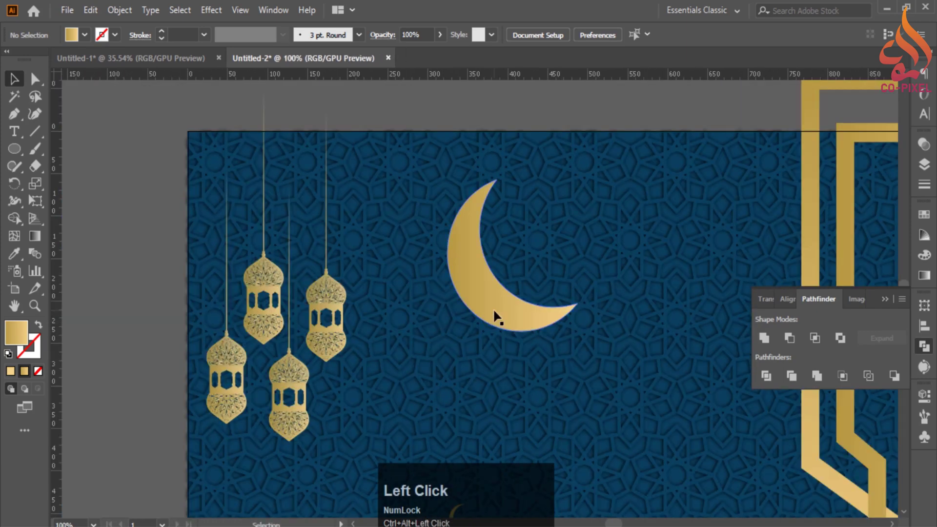
# Step: Enlarge the crescent moon slightly and shift it a little to the right
pyautogui.keyDown('ctrl'); pyautogui.click(528, 309); pyautogui.keyUp('ctrl')
pyautogui.moveTo(578, 330); pyautogui.dragTo(586, 342)
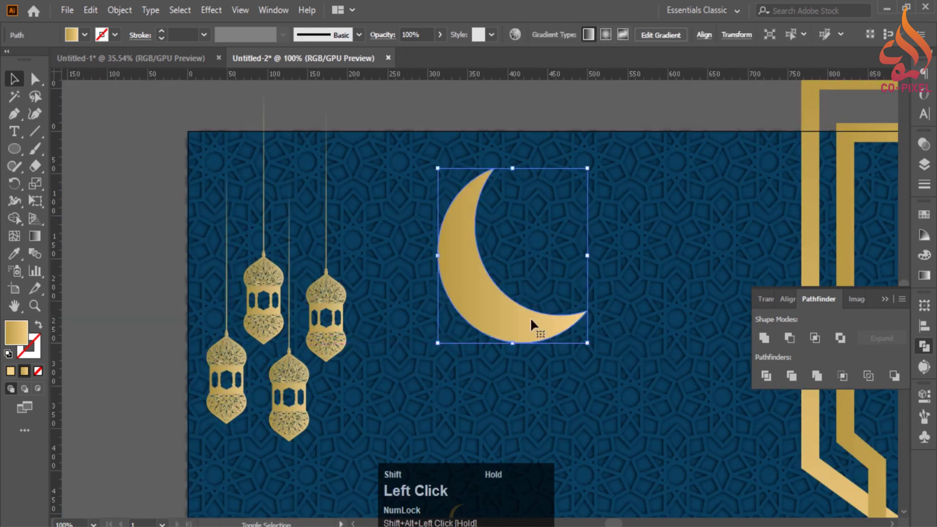
pyautogui.moveTo(480, 290); pyautogui.dragTo(493, 290)
pyautogui.click(160, 221)
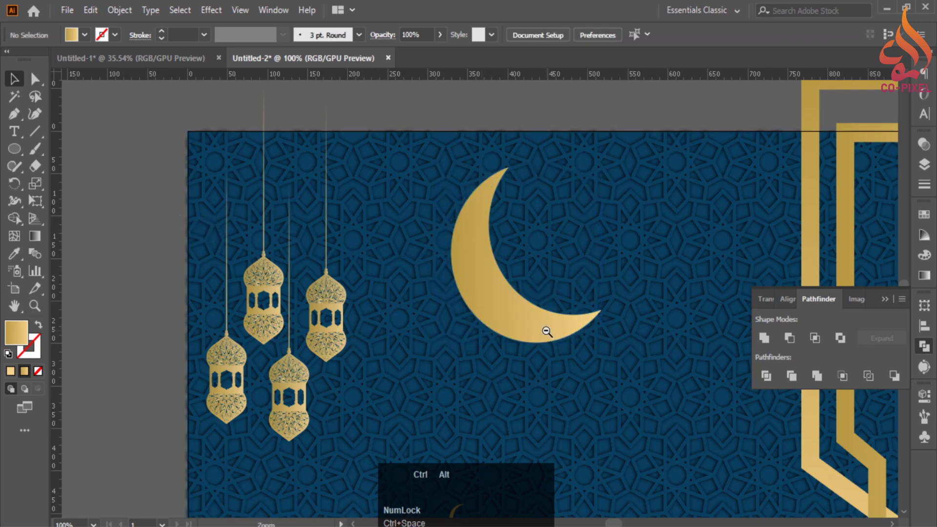
# Step: Draw a gold circle in the empty area to the left of the artboard, level with the lanterns
pyautogui.moveTo(545, 329); pyautogui.dragTo(476, 329)
pyautogui.moveTo(621, 359); pyautogui.dragTo(576, 222)
pyautogui.moveTo(441, 271); pyautogui.dragTo(371, 272)
pyautogui.moveTo(546, 311); pyautogui.dragTo(467, 307)
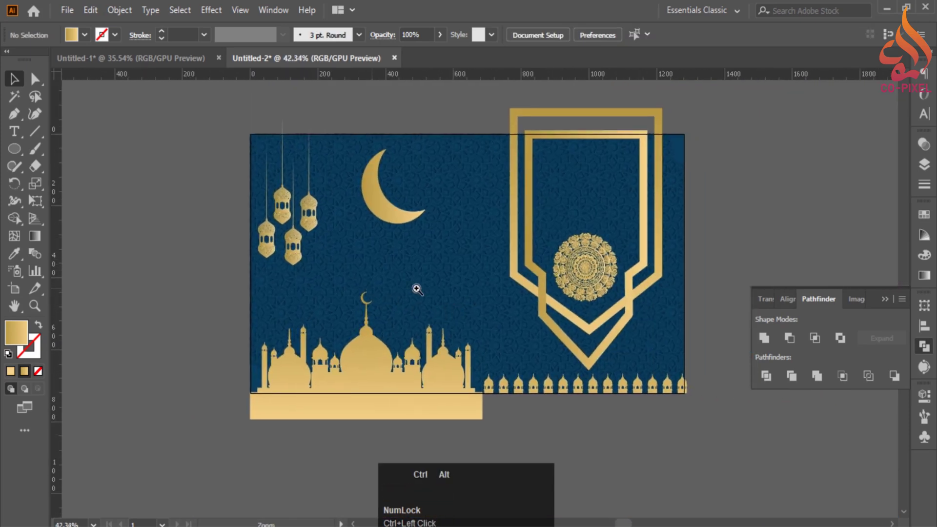
pyautogui.moveTo(385, 254); pyautogui.dragTo(424, 244)
pyautogui.moveTo(427, 220); pyautogui.dragTo(536, 270)
pyautogui.moveTo(207, 223); pyautogui.dragTo(310, 299)
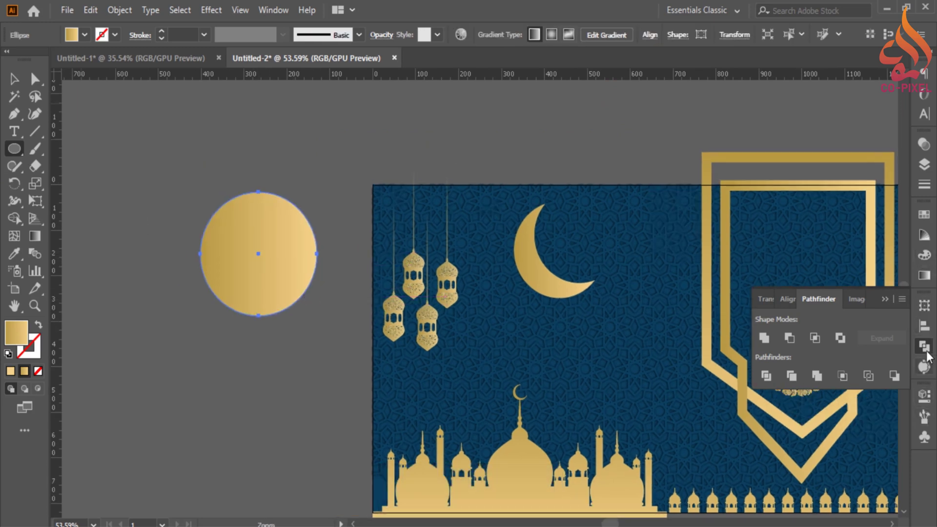
# Step: Give the circle a radial gold gradient, shorten its radius and reverse it so the light gold sits at the centre
pyautogui.click(924, 274)
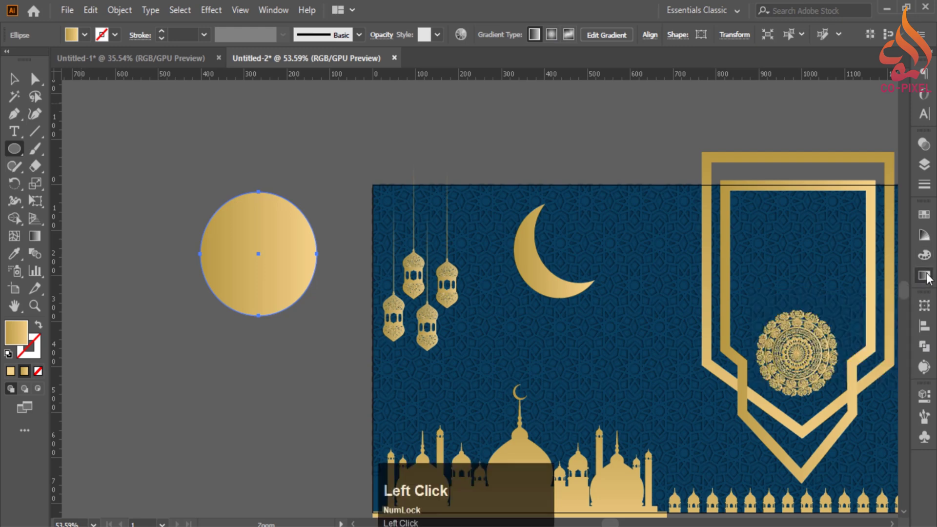
pyautogui.click(831, 231)
pyautogui.keyDown('ctrl'); pyautogui.keyDown('alt'); pyautogui.click(293, 302); pyautogui.keyUp('alt'); pyautogui.keyUp('ctrl')
pyautogui.moveTo(294, 302); pyautogui.dragTo(320, 300)
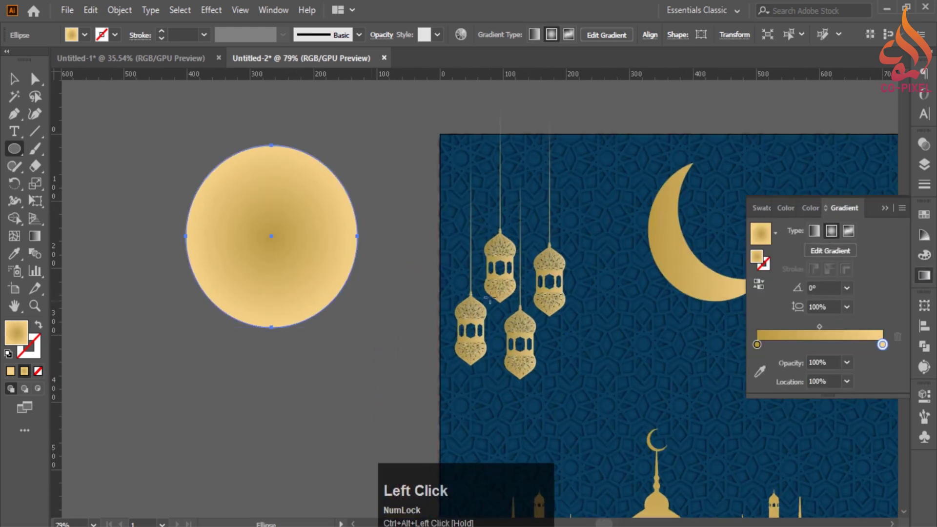
pyautogui.click(34, 237)
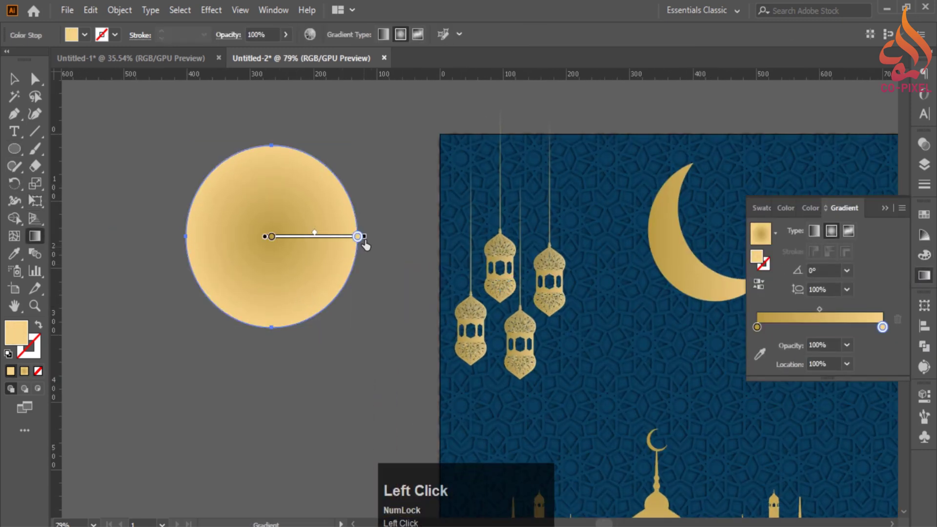
pyautogui.moveTo(358, 236); pyautogui.dragTo(332, 251)
pyautogui.click(760, 285)
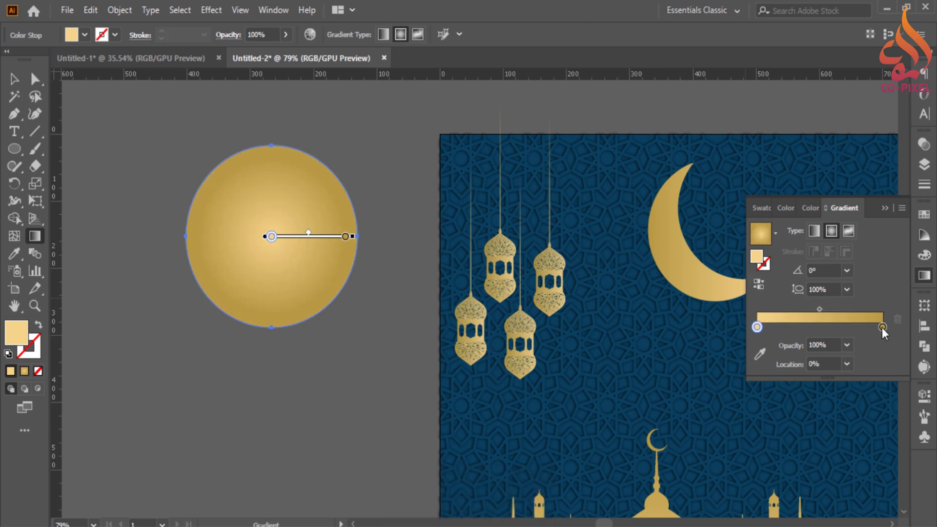
# Step: Set the opacity of the circle's outer dark-gold gradient stop to 30%
pyautogui.moveTo(882, 327); pyautogui.dragTo(885, 329)
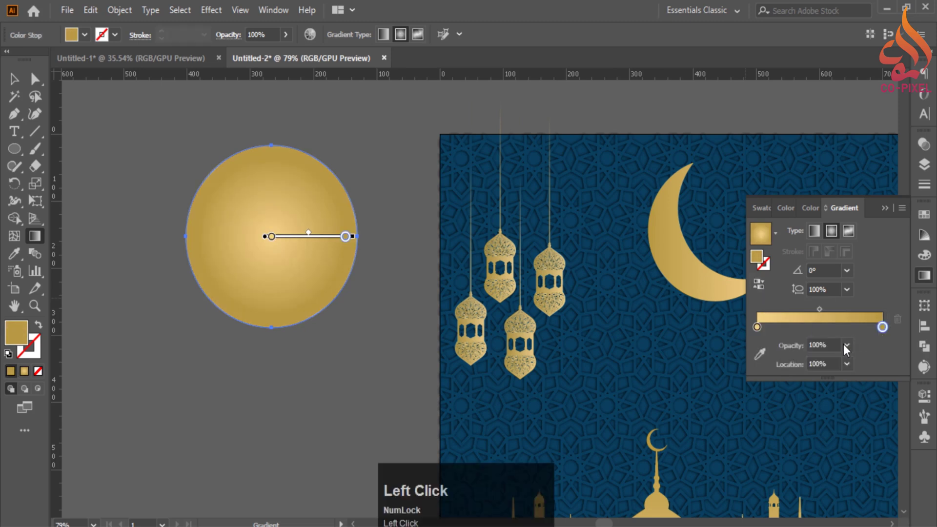
pyautogui.click(847, 345)
pyautogui.click(865, 414)
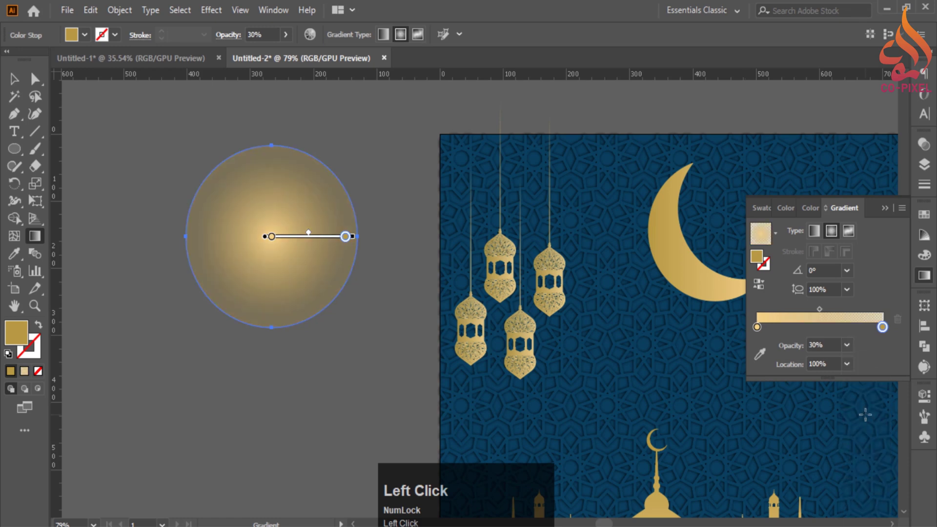
pyautogui.moveTo(349, 239); pyautogui.dragTo(351, 242)
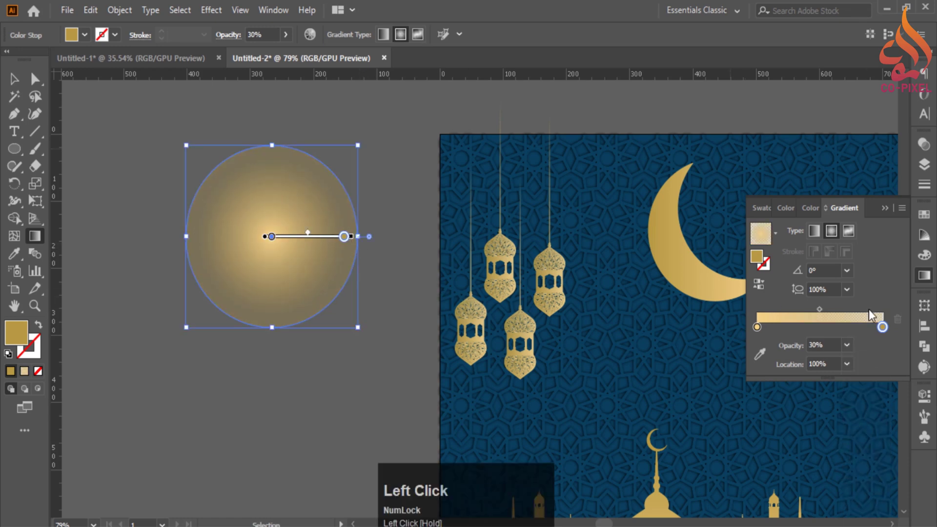
# Step: Add a middle gradient stop at 39.84% and move the outer stop to 93.05% in the circle's radial gradient
pyautogui.click(772, 326)
pyautogui.moveTo(771, 326); pyautogui.dragTo(808, 327)
pyautogui.click(808, 328)
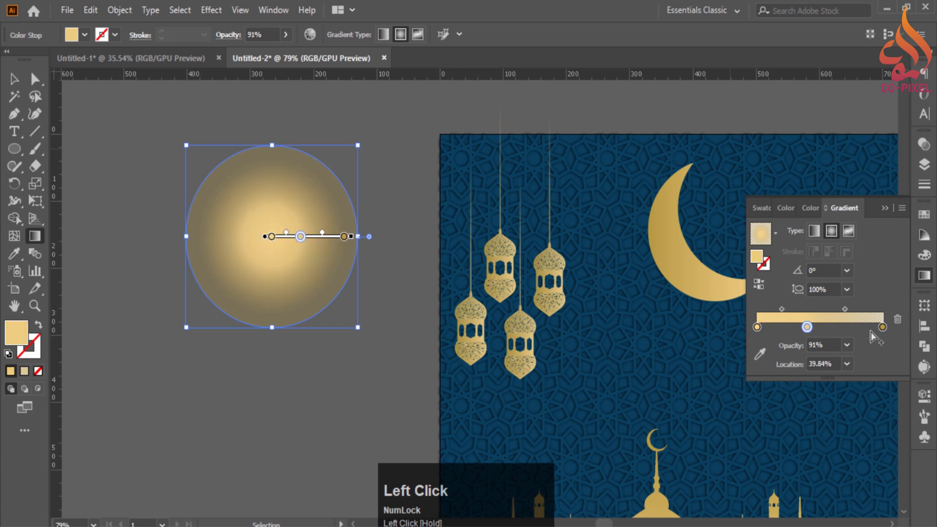
pyautogui.moveTo(883, 326); pyautogui.dragTo(873, 326)
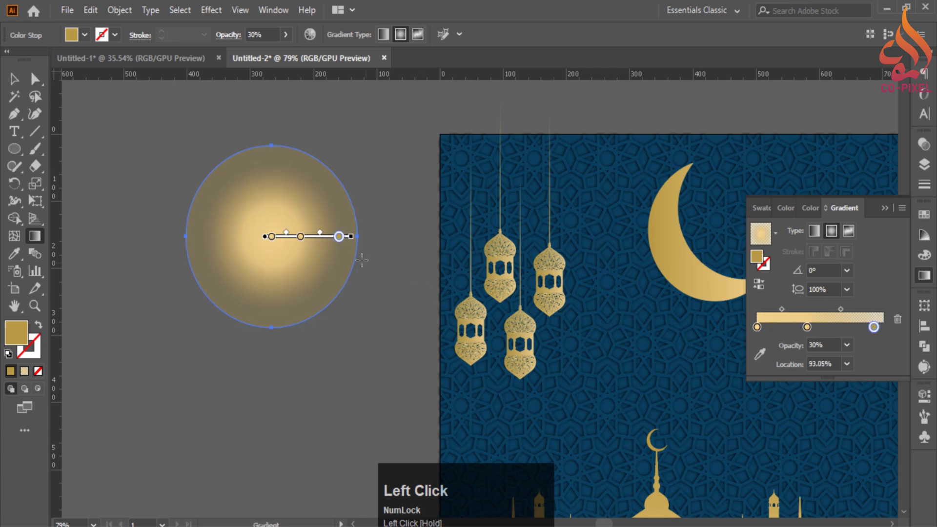
pyautogui.click(352, 238)
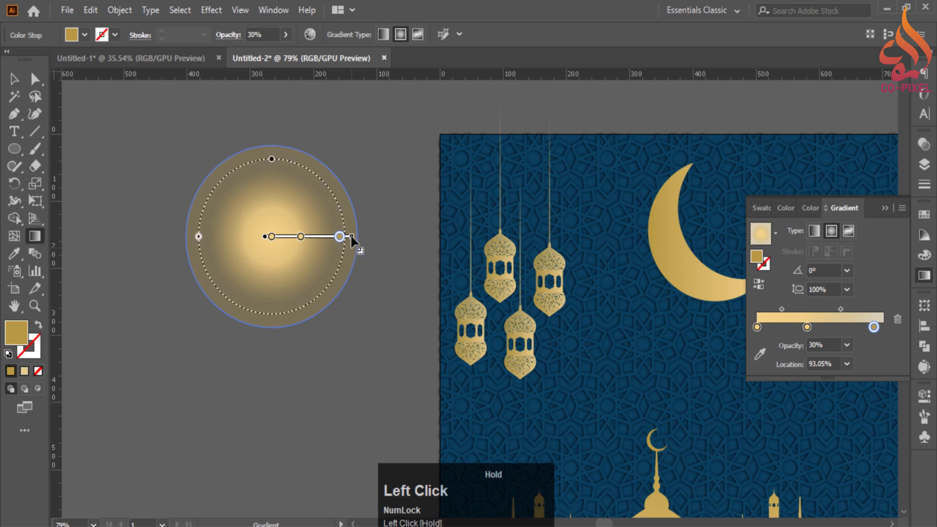
pyautogui.moveTo(351, 238); pyautogui.dragTo(390, 243)
pyautogui.hotkey('ctrl', 'z')
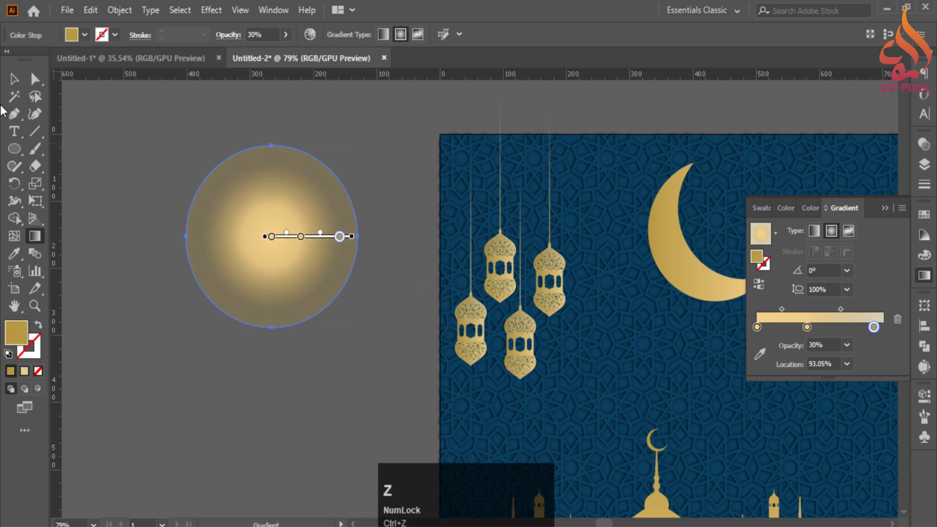
# Step: Add a gradient stop at 76.74% to the circle's radial gradient and set the outermost stop's opacity to 0%
pyautogui.click(14, 79)
pyautogui.click(122, 161)
pyautogui.click(315, 255)
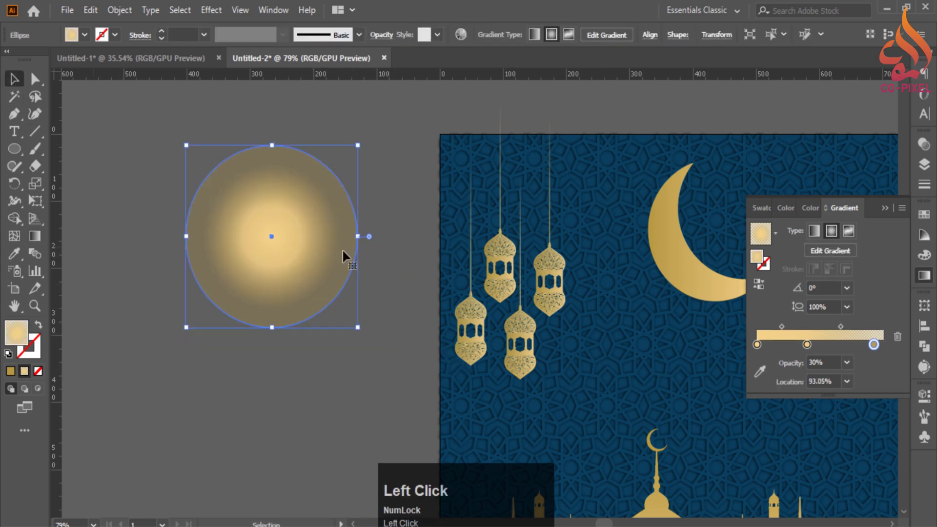
pyautogui.click(860, 346)
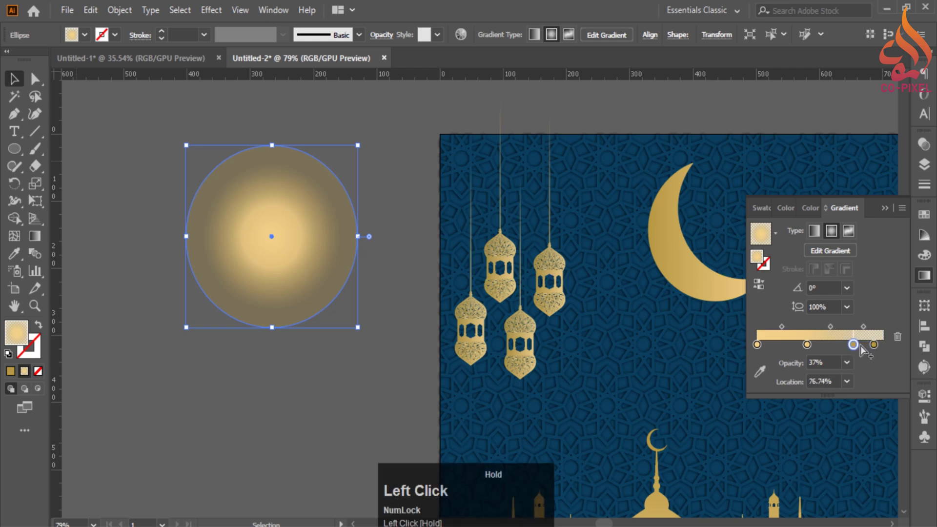
pyautogui.click(874, 345)
pyautogui.click(846, 362)
pyautogui.click(866, 193)
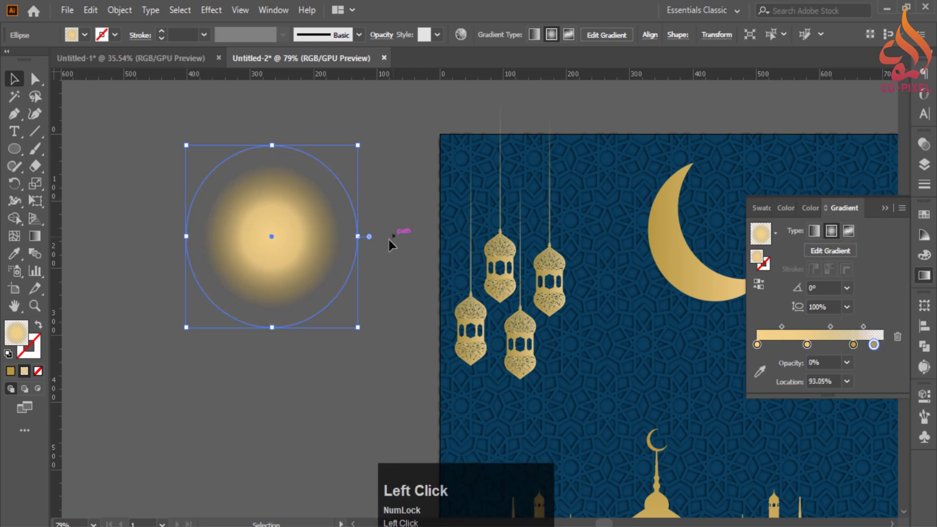
pyautogui.click(120, 166)
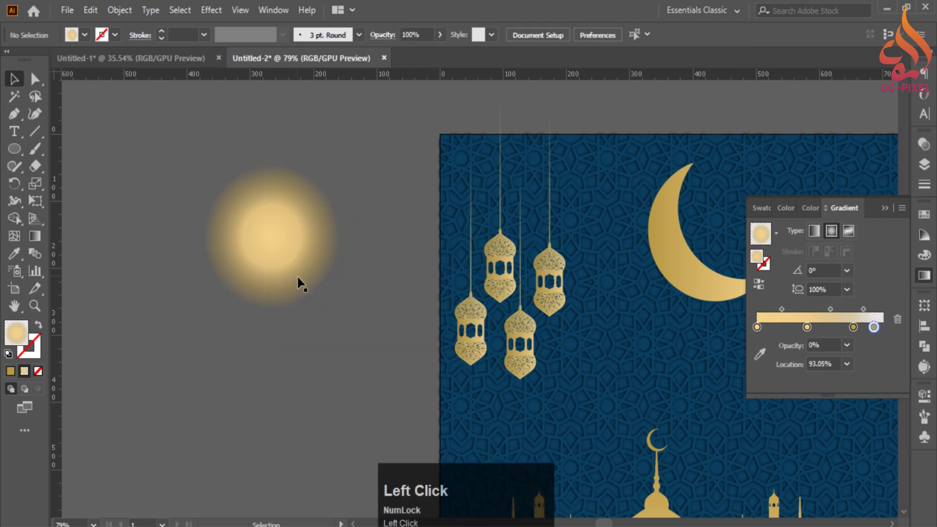
# Step: Lengthen the circle's gradient radius, shift the centre stop slightly outward and set the first midpoint to 64.18%
pyautogui.click(293, 256)
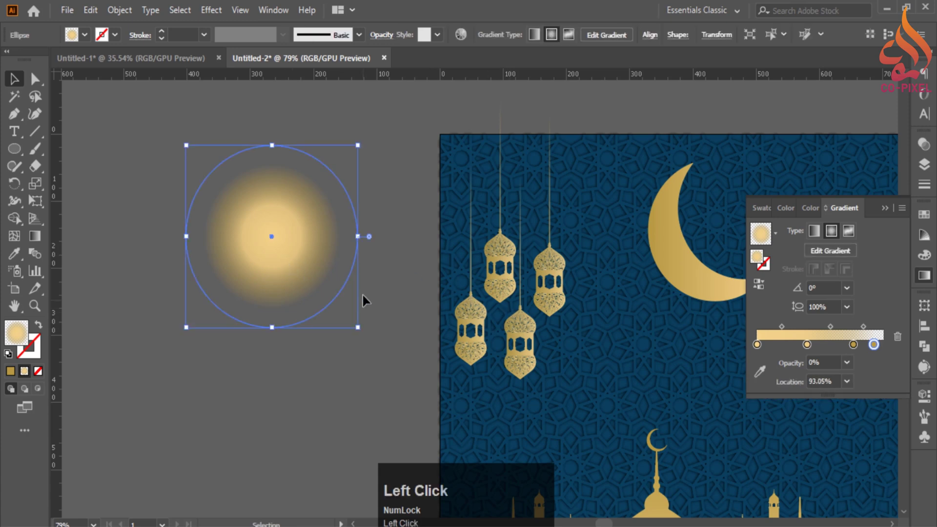
pyautogui.click(40, 237)
pyautogui.moveTo(353, 238); pyautogui.dragTo(363, 238)
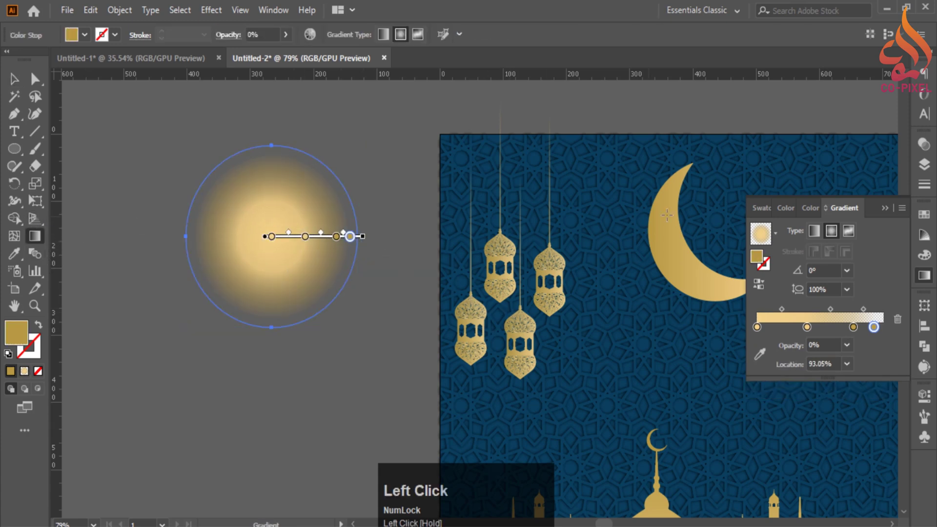
pyautogui.click(758, 326)
pyautogui.click(782, 309)
pyautogui.moveTo(783, 309); pyautogui.dragTo(789, 309)
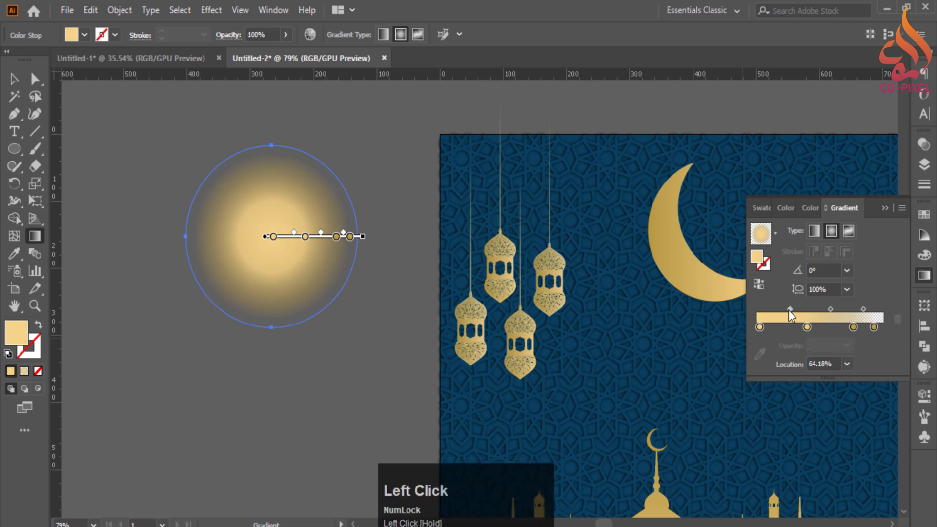
pyautogui.click(884, 209)
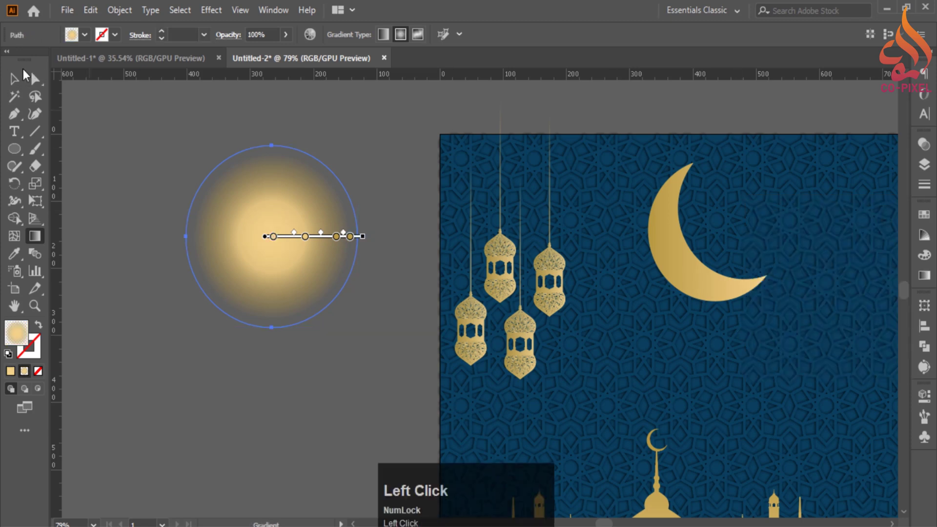
# Step: Move the glow circle onto the crescent moon, send it behind the moon and scale it down slightly
pyautogui.press('v')
pyautogui.moveTo(281, 234); pyautogui.dragTo(722, 252)
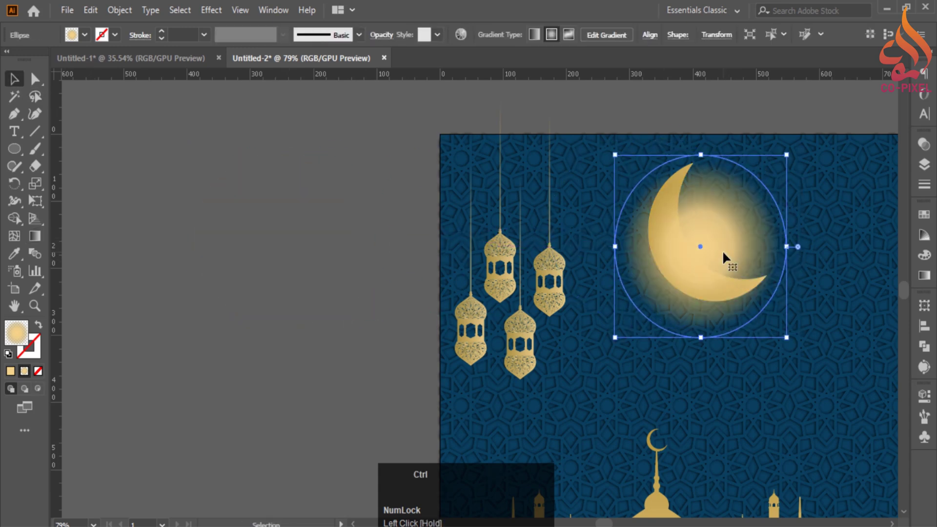
pyautogui.hotkey('ctrl', '[')
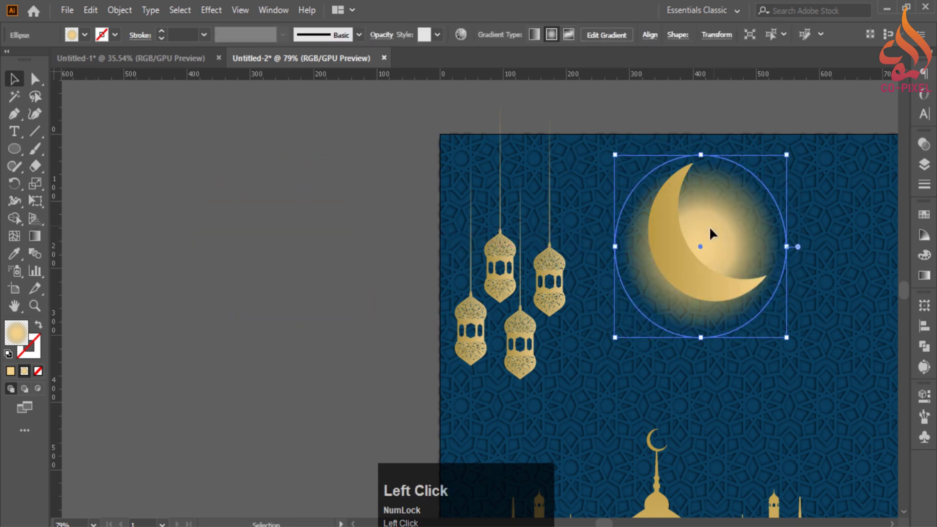
pyautogui.moveTo(709, 235); pyautogui.dragTo(701, 232)
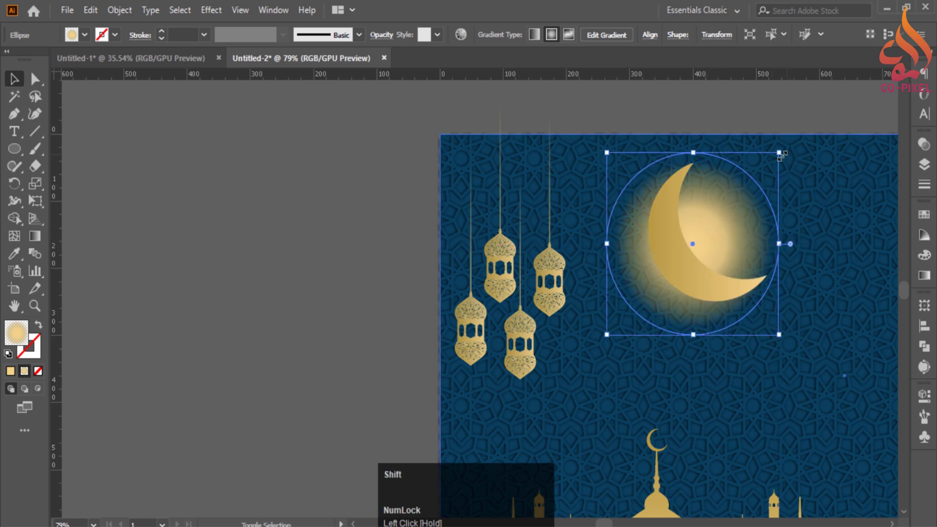
pyautogui.moveTo(781, 155); pyautogui.dragTo(768, 171)
pyautogui.click(228, 234)
# Step: Add the text "eid mubarak" on two lines in the empty area beside the artboard and enlarge it to 124.33 pt
pyautogui.keyDown('ctrl'); pyautogui.keyDown('alt'); pyautogui.click(660, 303); pyautogui.keyUp('alt'); pyautogui.keyUp('ctrl')
pyautogui.keyDown('ctrl'); pyautogui.keyDown('alt'); pyautogui.click(661, 303); pyautogui.keyUp('alt'); pyautogui.keyUp('ctrl')
pyautogui.keyDown('ctrl'); pyautogui.keyDown('alt'); pyautogui.click(660, 302); pyautogui.keyUp('alt'); pyautogui.keyUp('ctrl')
pyautogui.keyDown('ctrl'); pyautogui.keyDown('alt'); pyautogui.click(660, 303); pyautogui.keyUp('alt'); pyautogui.keyUp('ctrl')
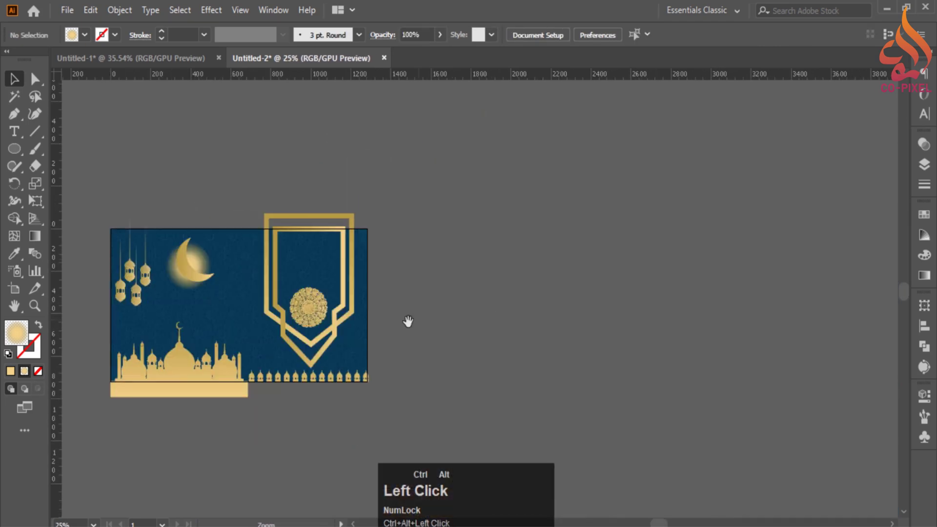
pyautogui.moveTo(242, 331); pyautogui.dragTo(588, 336)
pyautogui.keyDown('ctrl'); pyautogui.click(423, 316); pyautogui.keyUp('ctrl')
pyautogui.keyDown('ctrl'); pyautogui.keyDown('alt'); pyautogui.click(433, 329); pyautogui.keyUp('alt'); pyautogui.keyUp('ctrl')
pyautogui.moveTo(587, 323); pyautogui.dragTo(532, 363)
pyautogui.moveTo(460, 335); pyautogui.dragTo(476, 330)
pyautogui.click(14, 131)
pyautogui.click(744, 287)
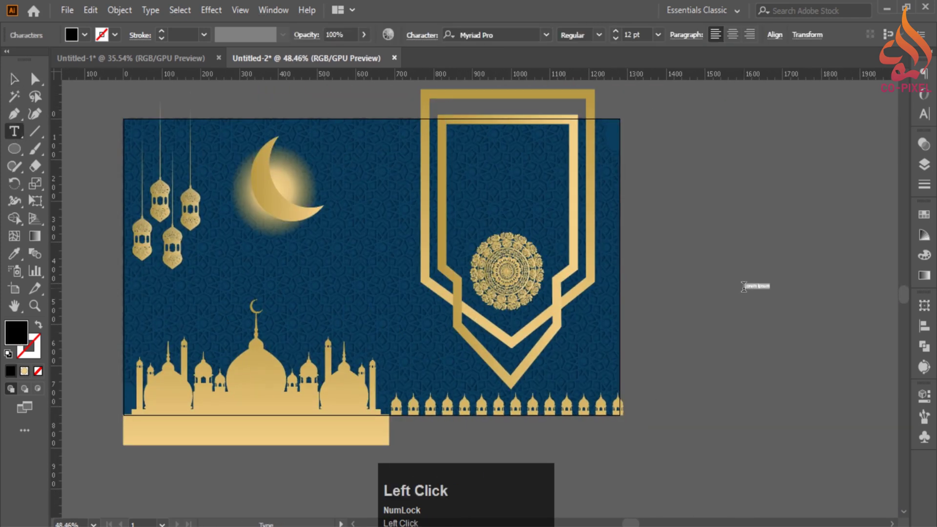
pyautogui.write('E')
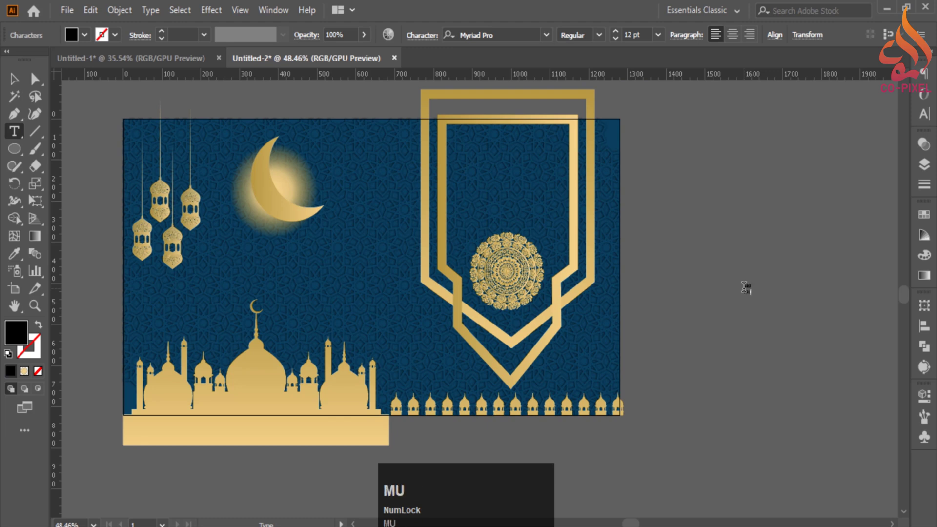
pyautogui.click(15, 79)
pyautogui.moveTo(755, 301); pyautogui.dragTo(756, 401)
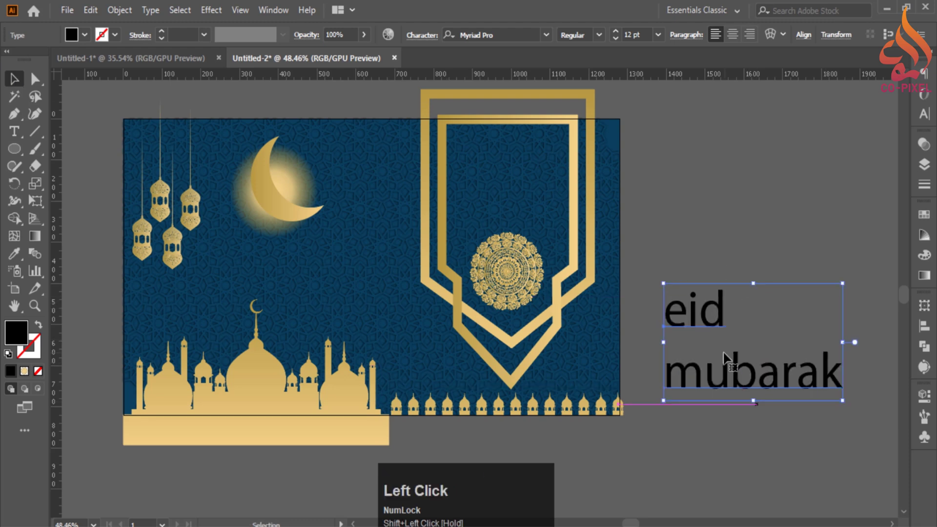
# Step: Format the eid mubarak text in all caps with the BillionDreams font and centre its alignment
pyautogui.click(924, 113)
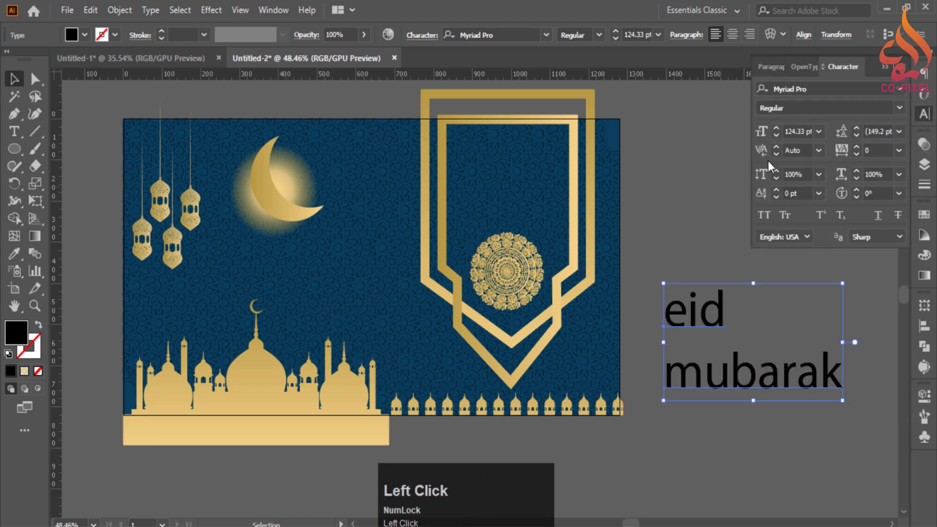
pyautogui.click(764, 216)
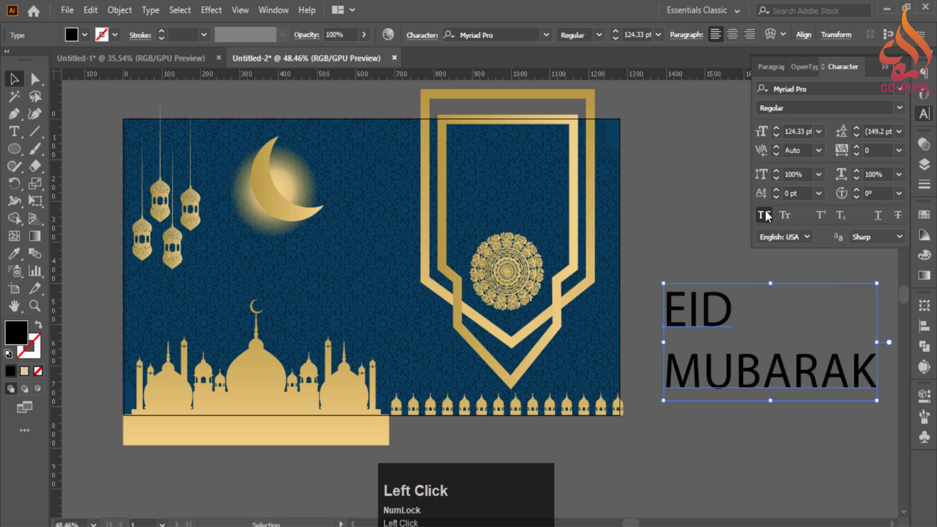
pyautogui.click(799, 88)
pyautogui.write('bl')
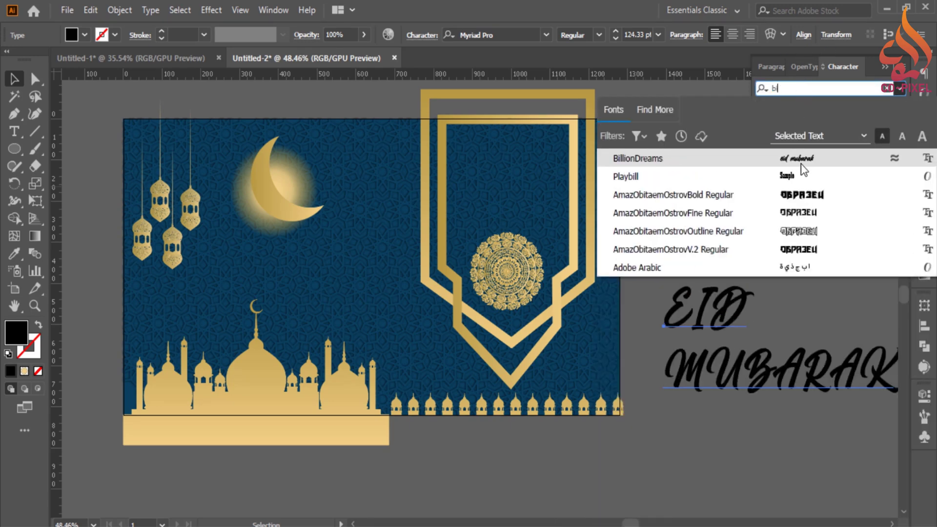
pyautogui.click(801, 158)
pyautogui.click(771, 67)
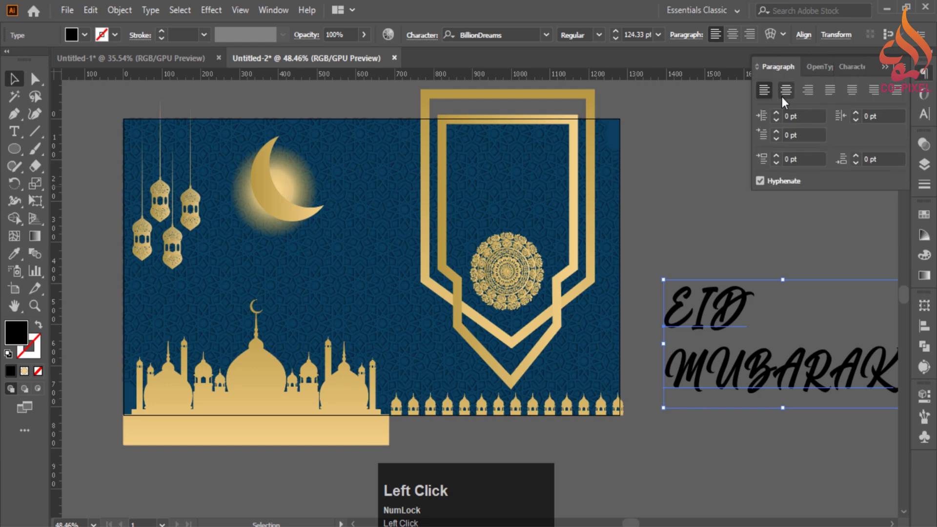
pyautogui.click(785, 90)
# Step: Move the EID MUBARAK text inside the inner gold frame above the mandala and scale it down to 62.51 pt
pyautogui.moveTo(646, 308); pyautogui.dragTo(494, 166)
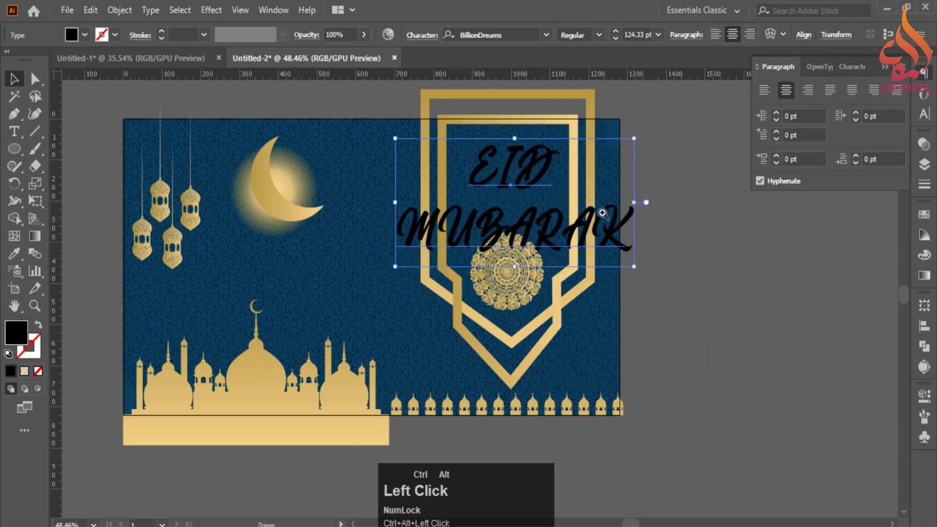
pyautogui.scroll(3, 494, 167)
pyautogui.moveTo(533, 234); pyautogui.dragTo(542, 366)
pyautogui.moveTo(534, 453); pyautogui.dragTo(513, 348)
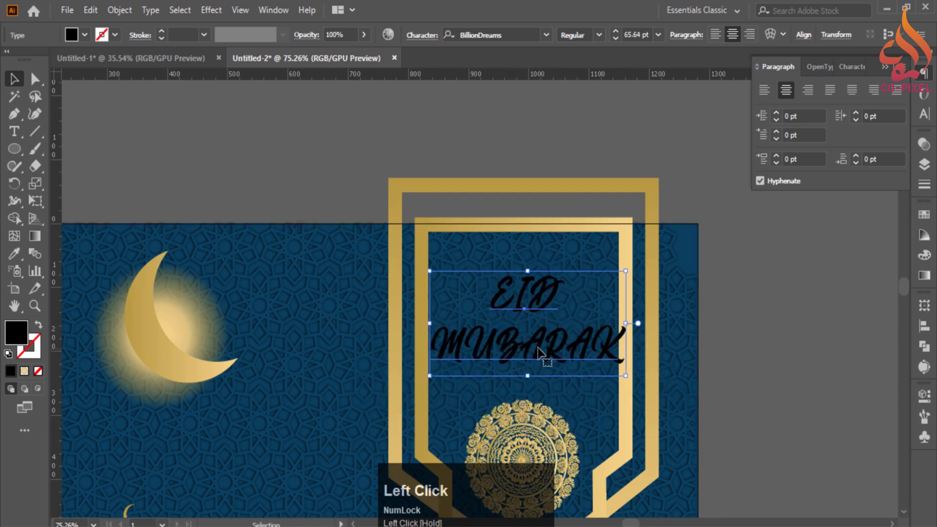
pyautogui.moveTo(626, 323); pyautogui.dragTo(617, 321)
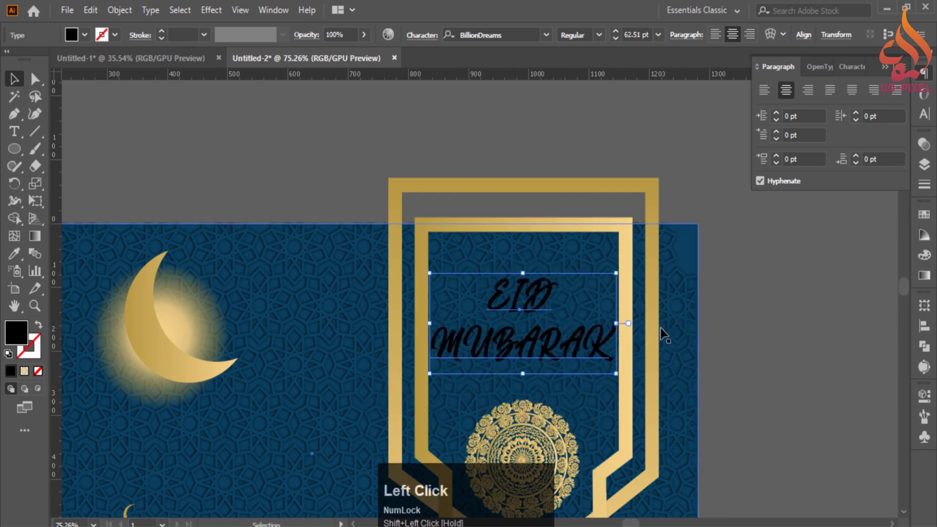
pyautogui.press('ctrl')
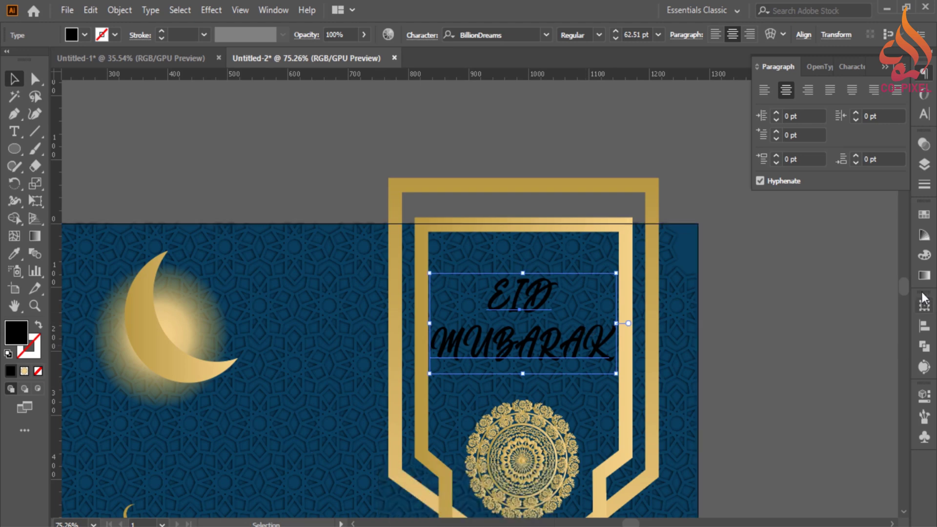
# Step: Set the EID MUBARAK text's font size to 61 pt and its leading to 58 pt
pyautogui.click(851, 66)
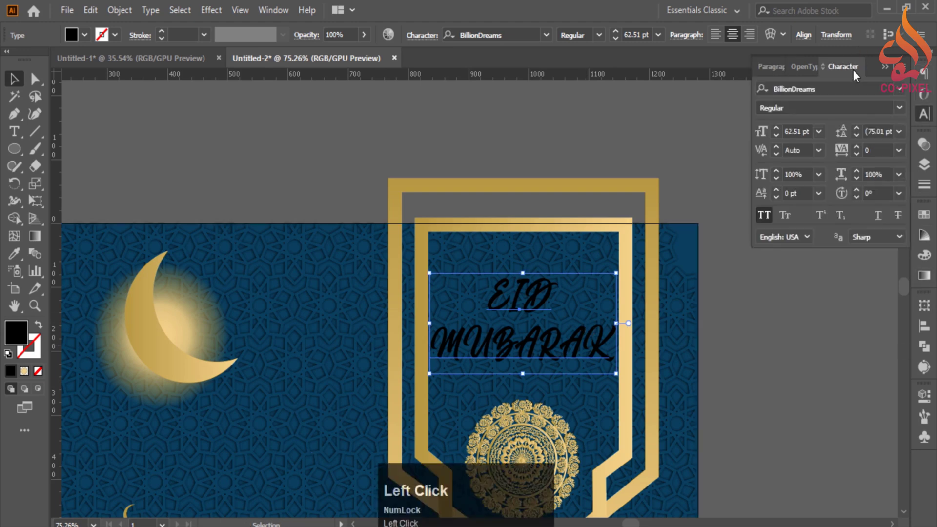
pyautogui.click(776, 136)
pyautogui.click(776, 136)
pyautogui.click(855, 136)
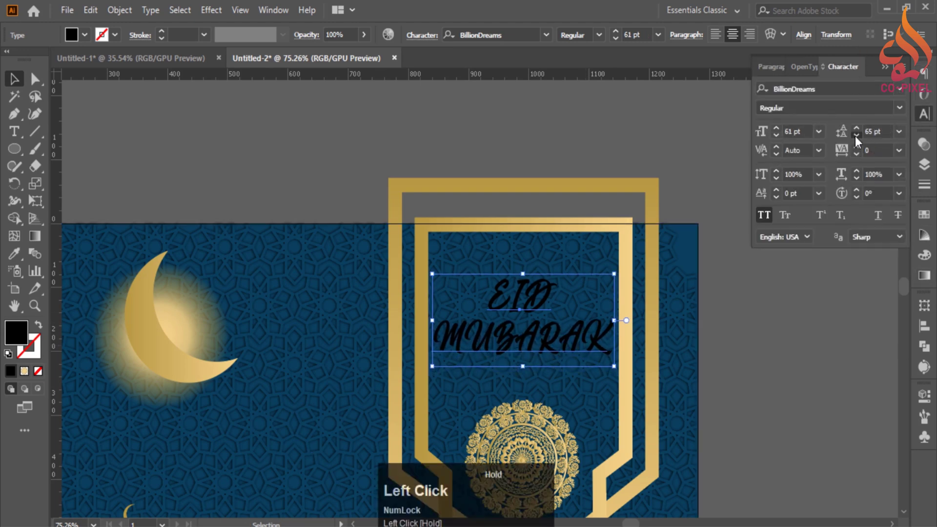
pyautogui.click(856, 136)
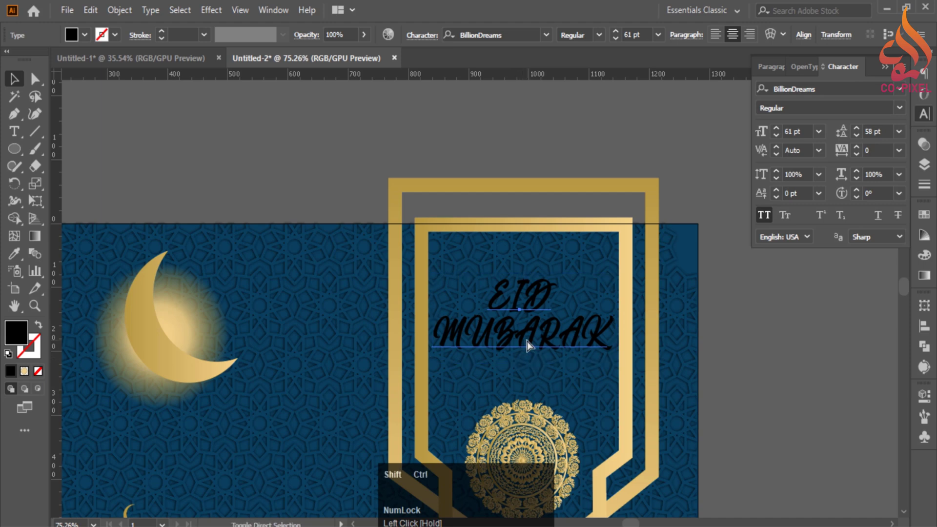
# Step: Convert the EID MUBARAK text to outlines and sample the crescent moon's gold gradient onto it
pyautogui.hotkey('ctrl', 'shift', 'o')
pyautogui.press('i')
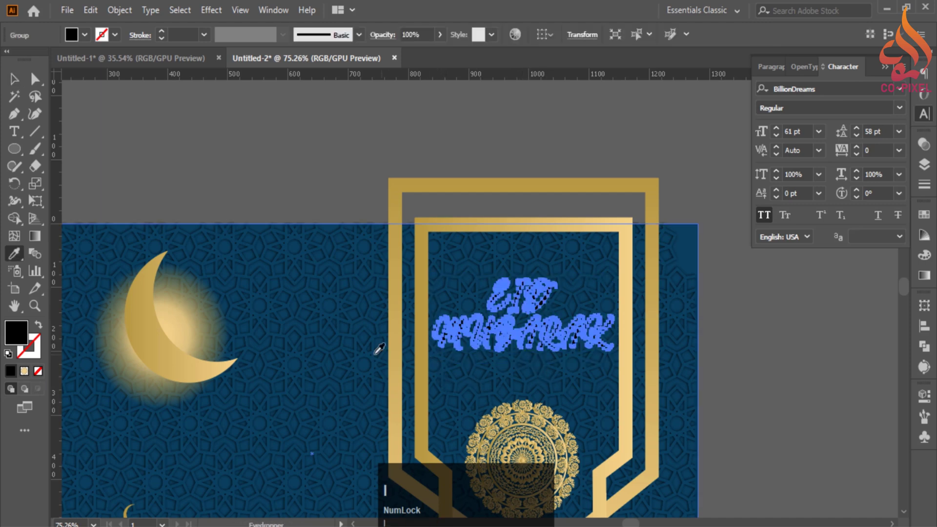
pyautogui.click(195, 360)
pyautogui.click(14, 78)
pyautogui.click(162, 118)
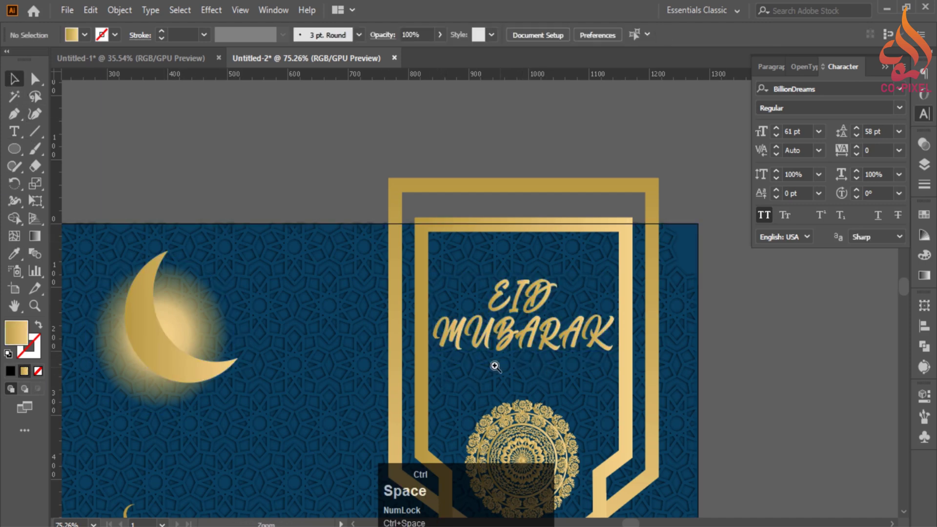
# Step: Move both gold frames, the mandala and the EID MUBARAK lettering up together by a small distance
pyautogui.keyDown('ctrl'); pyautogui.click(493, 364); pyautogui.keyUp('ctrl')
pyautogui.moveTo(460, 288); pyautogui.dragTo(551, 288)
pyautogui.keyDown('ctrl'); pyautogui.keyDown('alt'); pyautogui.click(552, 298); pyautogui.keyUp('alt'); pyautogui.keyUp('ctrl')
pyautogui.moveTo(440, 296); pyautogui.dragTo(537, 302)
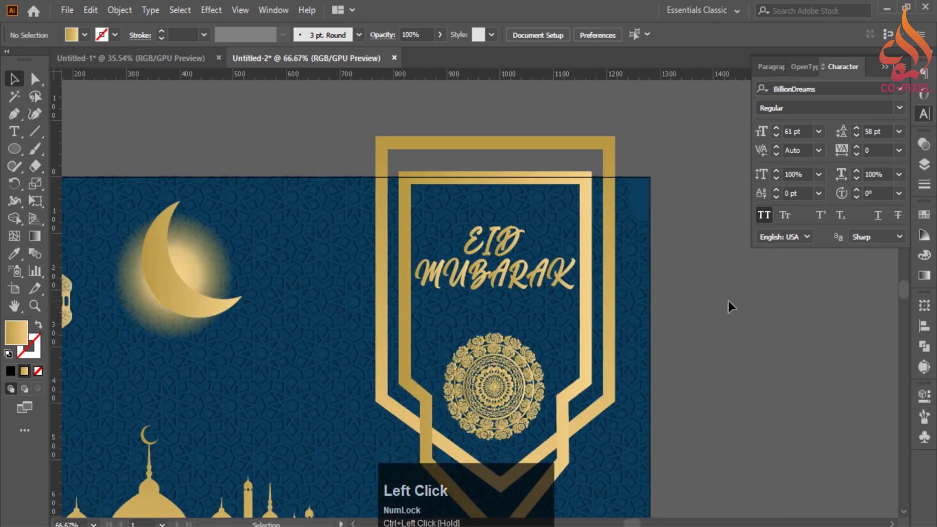
pyautogui.click(556, 179)
pyautogui.keyDown('shift'); pyautogui.click(557, 141); pyautogui.keyUp('shift')
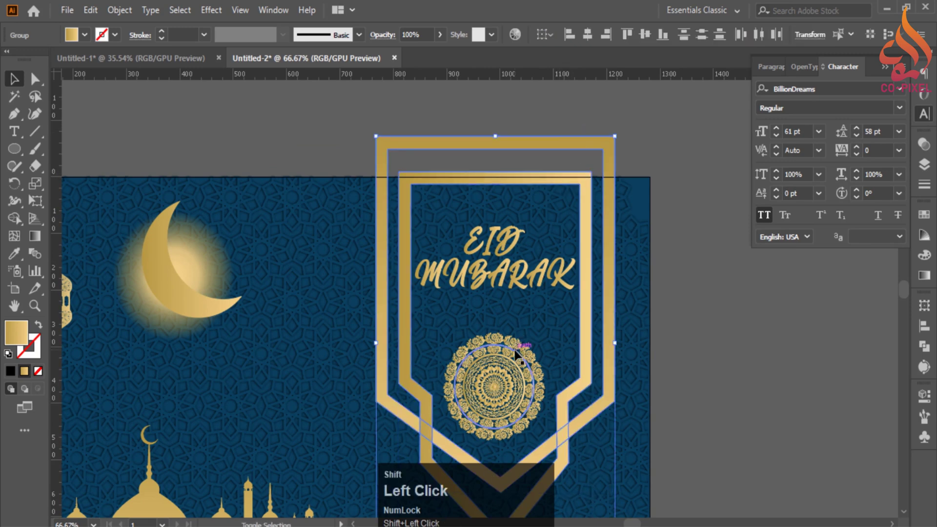
pyautogui.keyDown('shift'); pyautogui.click(507, 375); pyautogui.keyUp('shift')
pyautogui.keyDown('shift'); pyautogui.click(552, 276); pyautogui.keyUp('shift')
pyautogui.moveTo(579, 299); pyautogui.dragTo(579, 282)
pyautogui.click(696, 306)
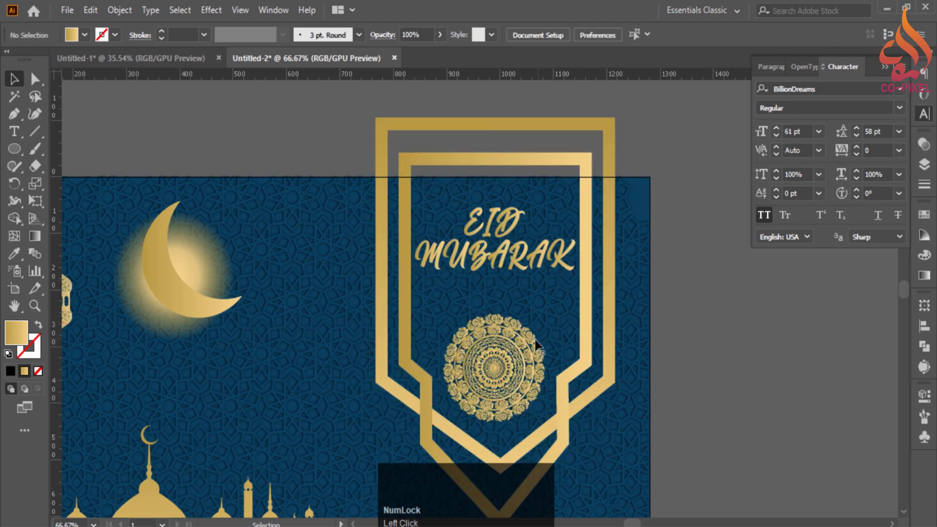
# Step: Set the opacity of the glow circle behind the crescent moon to 54%
pyautogui.keyDown('ctrl'); pyautogui.keyDown('alt'); pyautogui.click(535, 345); pyautogui.keyUp('alt'); pyautogui.keyUp('ctrl')
pyautogui.keyDown('ctrl'); pyautogui.keyDown('alt'); pyautogui.click(532, 346); pyautogui.keyUp('alt'); pyautogui.keyUp('ctrl')
pyautogui.moveTo(471, 346); pyautogui.dragTo(629, 390)
pyautogui.click(429, 236)
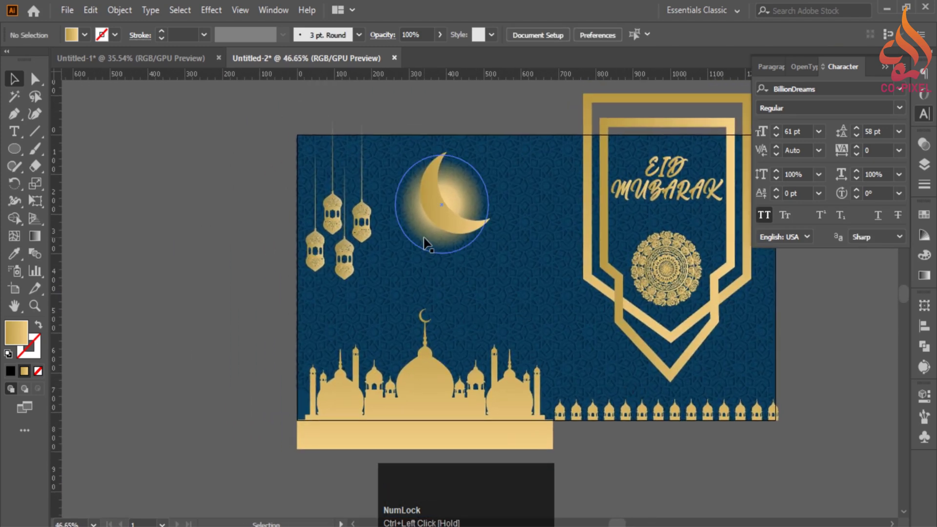
pyautogui.click(924, 144)
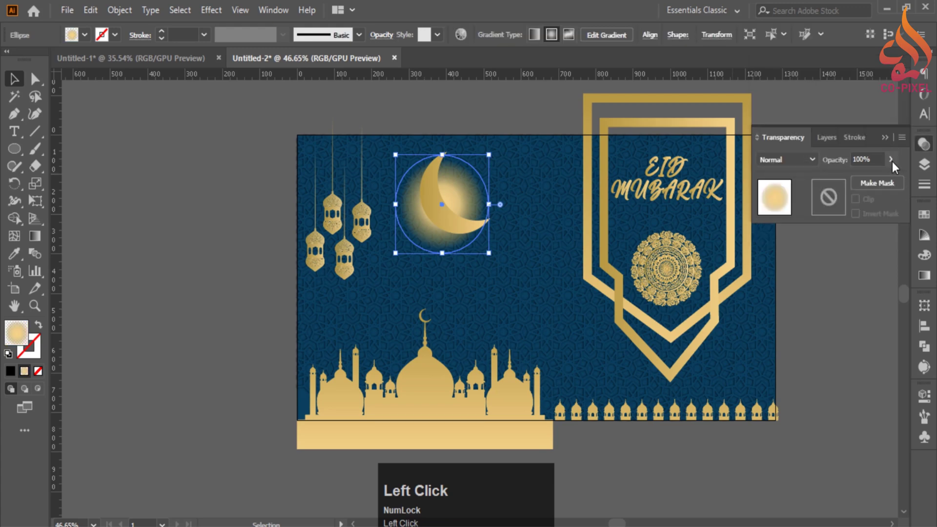
pyautogui.click(874, 296)
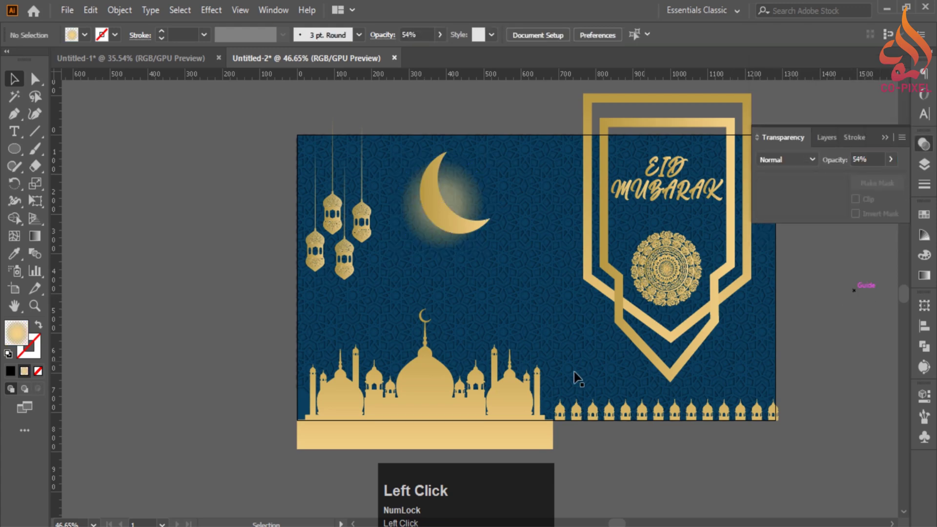
pyautogui.keyDown('ctrl'); pyautogui.keyDown('alt'); pyautogui.click(566, 354); pyautogui.keyUp('alt'); pyautogui.keyUp('ctrl')
pyautogui.moveTo(430, 309); pyautogui.dragTo(465, 278)
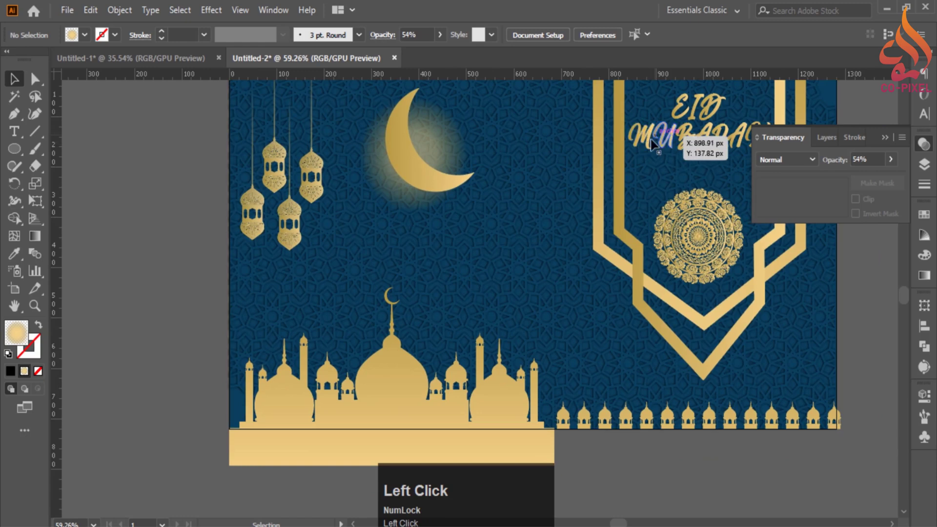
# Step: Add the centred text EID UL FITAR in BillionDreams at 61 pt and place it just above the mosque skyline
pyautogui.click(14, 131)
pyautogui.keyDown('ctrl'); pyautogui.click(390, 268); pyautogui.keyUp('ctrl')
pyautogui.click(410, 237)
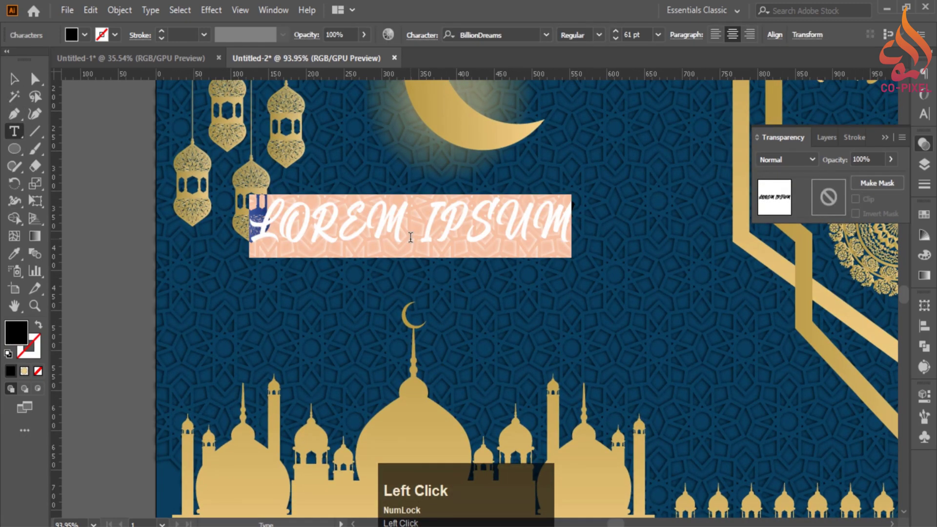
pyautogui.write('E')
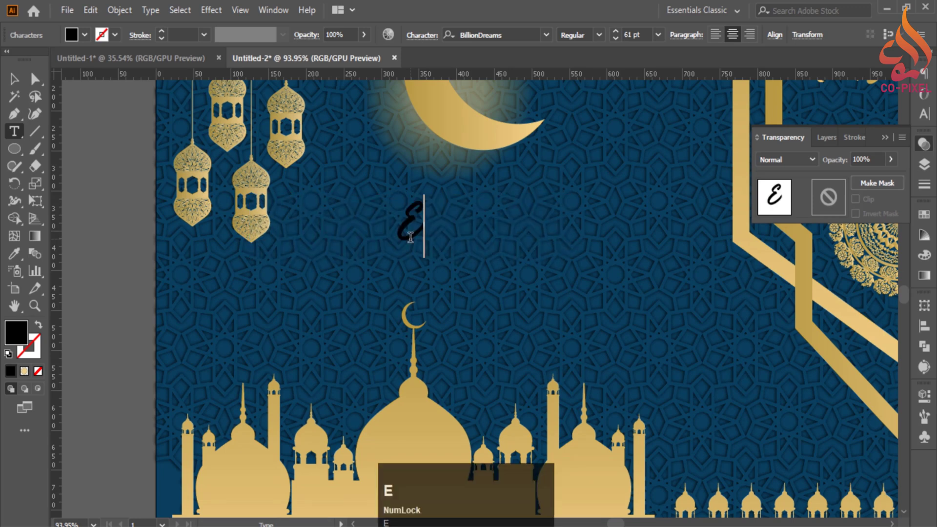
pyautogui.write('ID ')
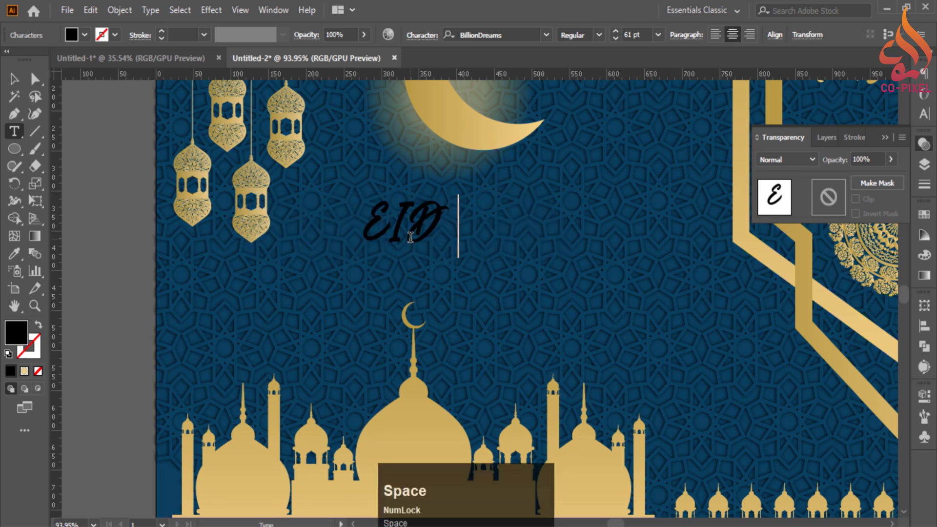
pyautogui.write('UL ')
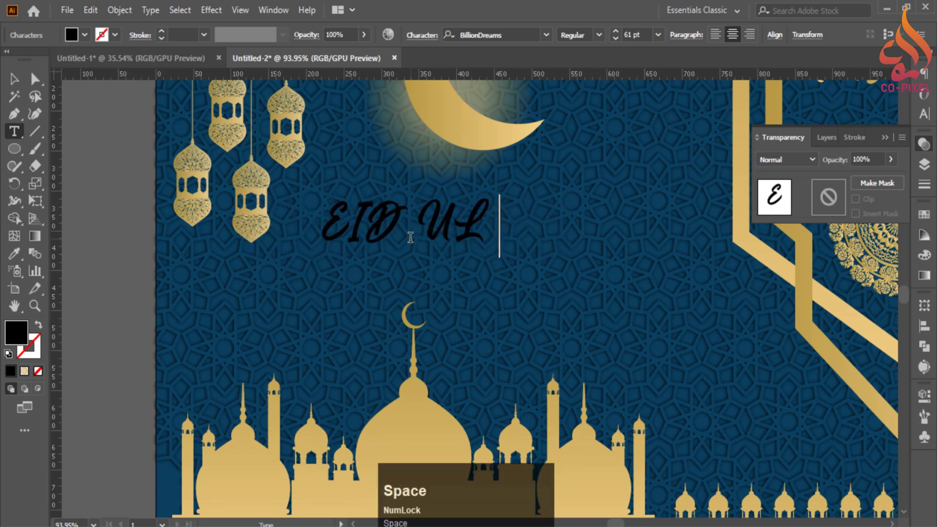
pyautogui.write('FITAR')
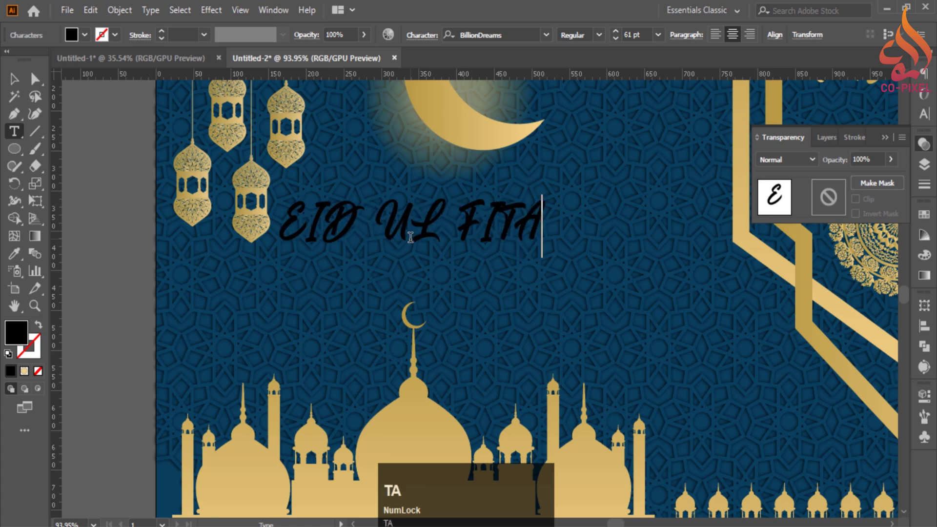
pyautogui.click(15, 79)
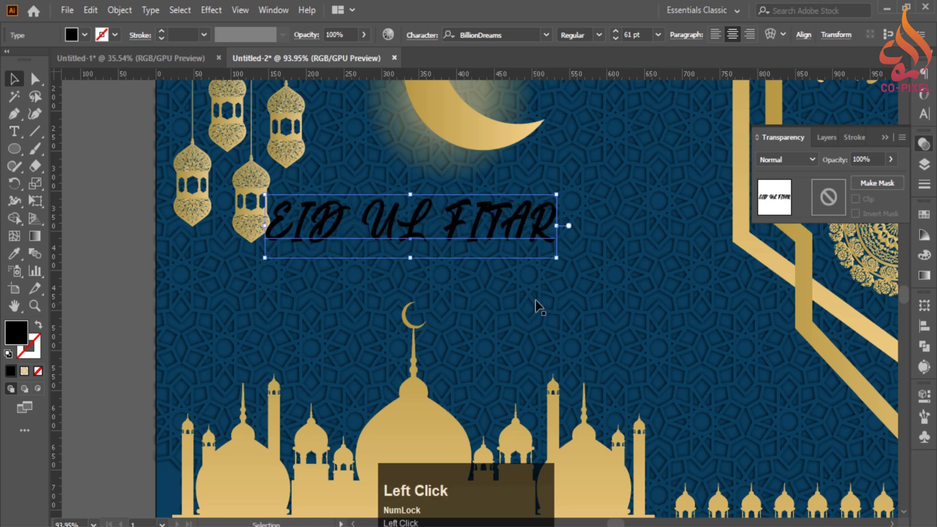
pyautogui.moveTo(483, 247); pyautogui.dragTo(546, 302)
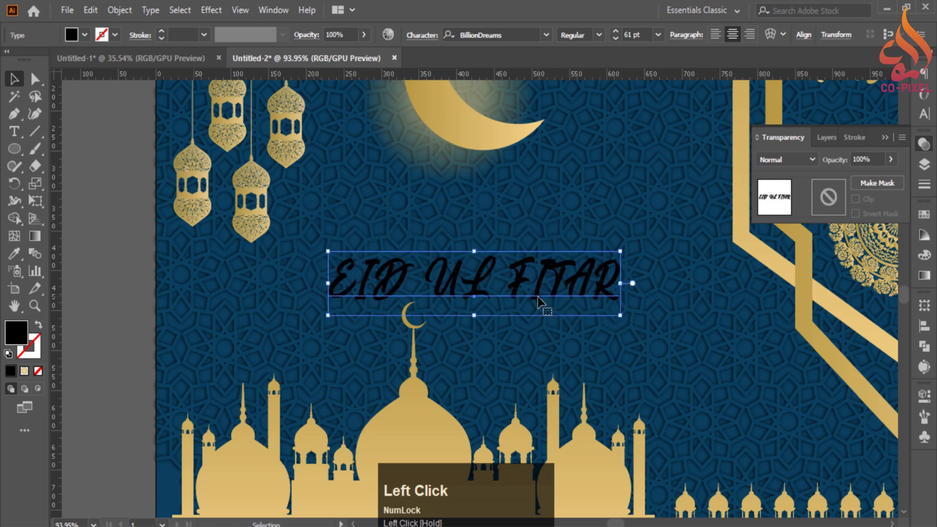
# Step: Convert the EID UL FITAR text to outlines and sample the gold gradient from the nearby lantern onto it
pyautogui.hotkey('ctrl', 'shift', 'a')
pyautogui.hotkey('ctrl', 'shift', 'o')
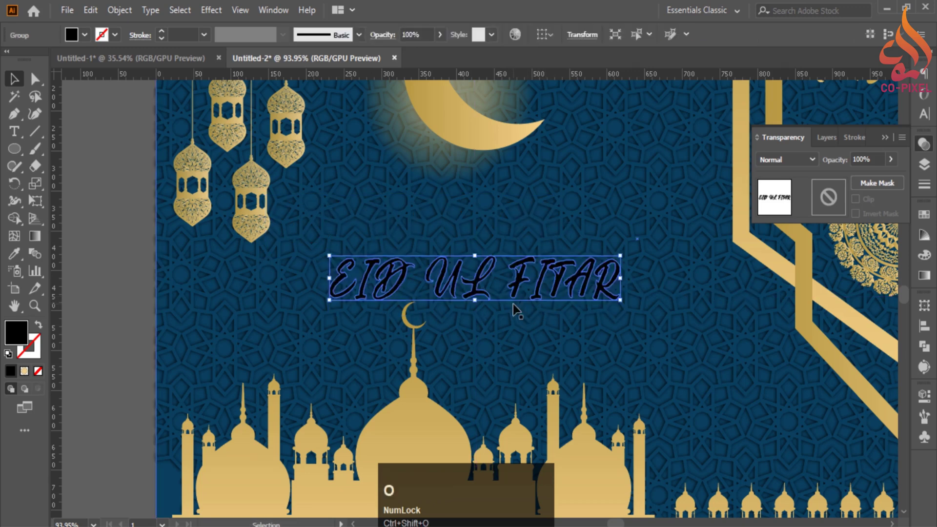
pyautogui.press('i')
pyautogui.click(251, 244)
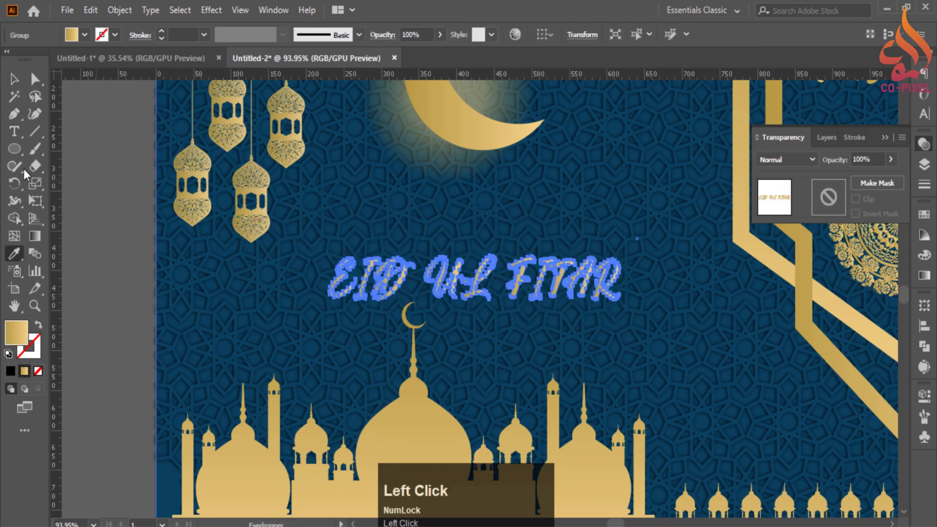
pyautogui.click(15, 81)
pyautogui.click(97, 234)
# Step: Add the text HAPPY between the lanterns and the crescent moon
pyautogui.click(16, 132)
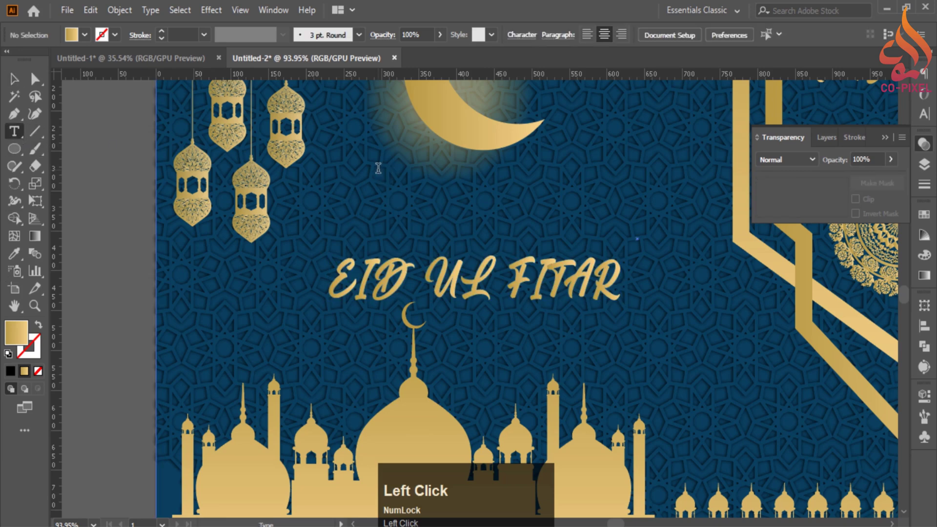
pyautogui.click(378, 168)
pyautogui.write('HAPPY')
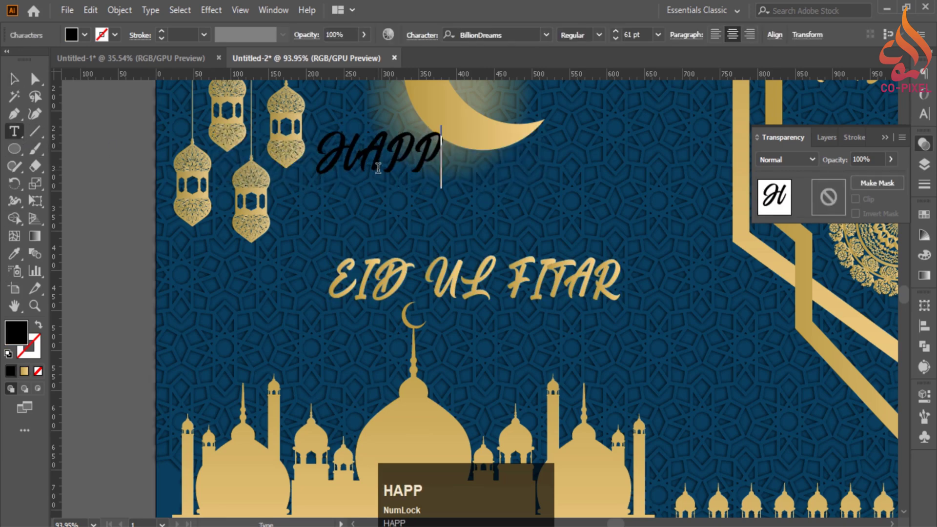
pyautogui.click(12, 78)
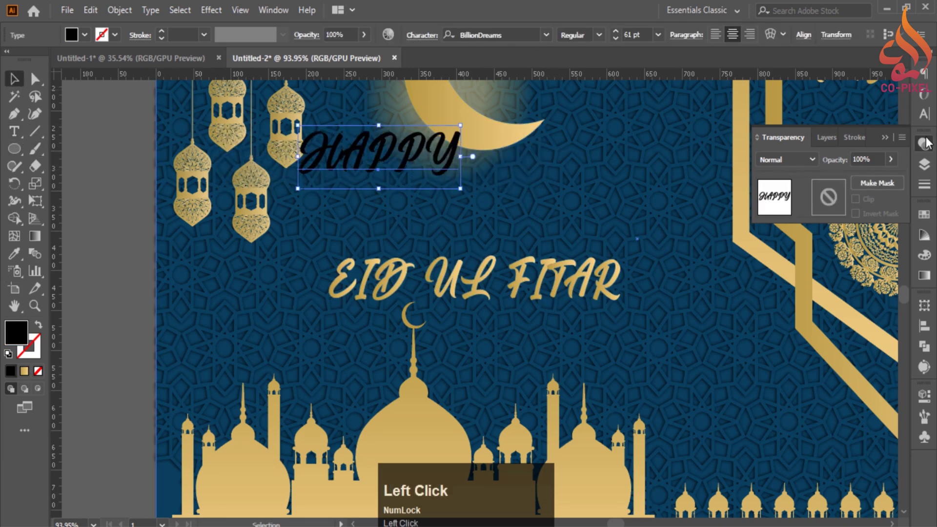
# Step: Set the HAPPY text's font to Bahnschrift and move it so it sits centred above EID UL FITAR
pyautogui.click(923, 114)
pyautogui.click(901, 91)
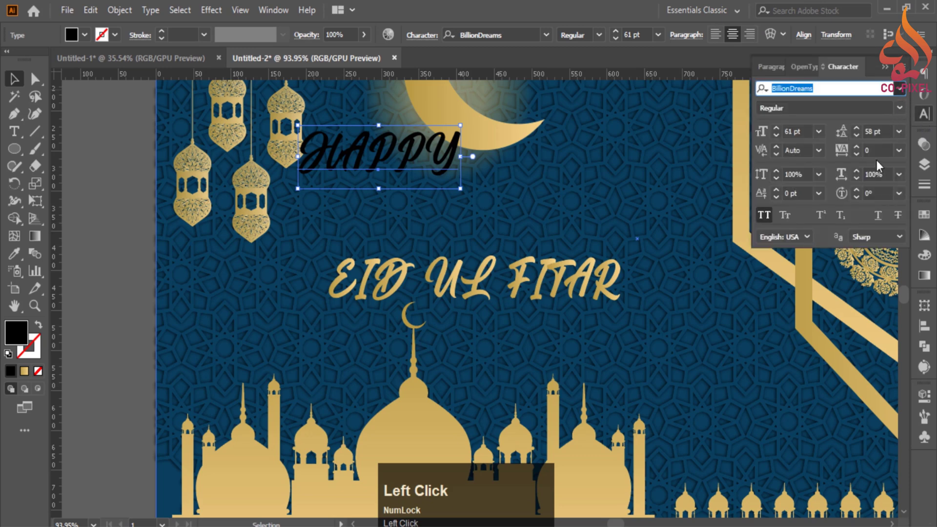
pyautogui.click(898, 88)
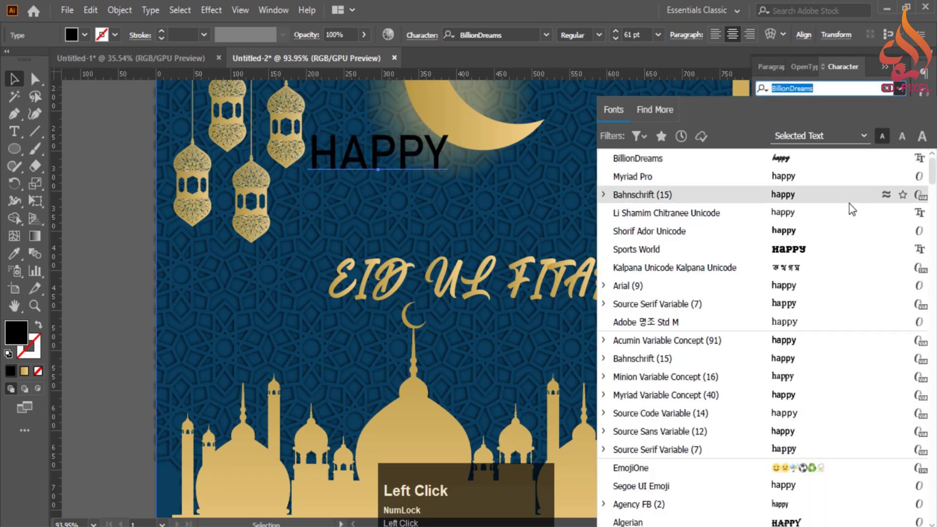
pyautogui.click(851, 199)
pyautogui.moveTo(390, 155); pyautogui.dragTo(483, 225)
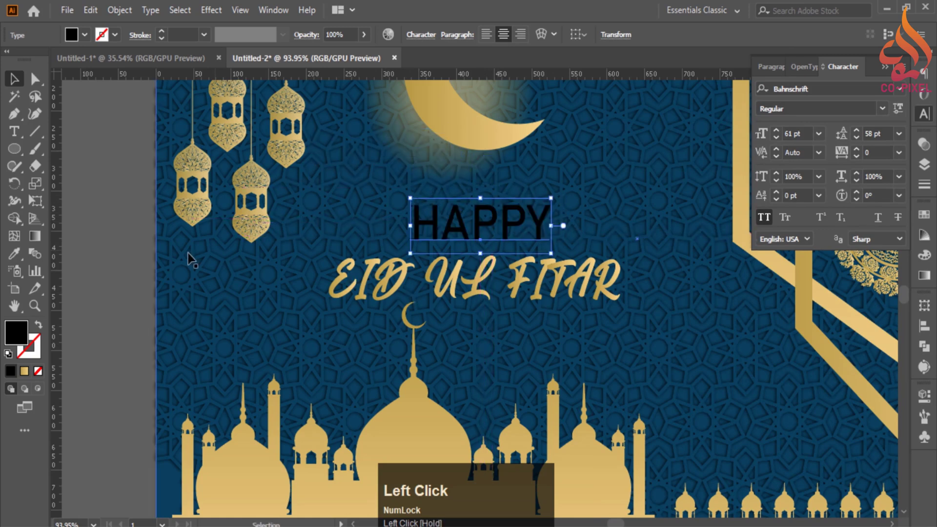
# Step: Convert the HAPPY text to outlines and give it the lantern's gold gradient
pyautogui.hotkey('ctrl', 'shift', 'b')
pyautogui.hotkey('ctrl', 'shift', 'o')
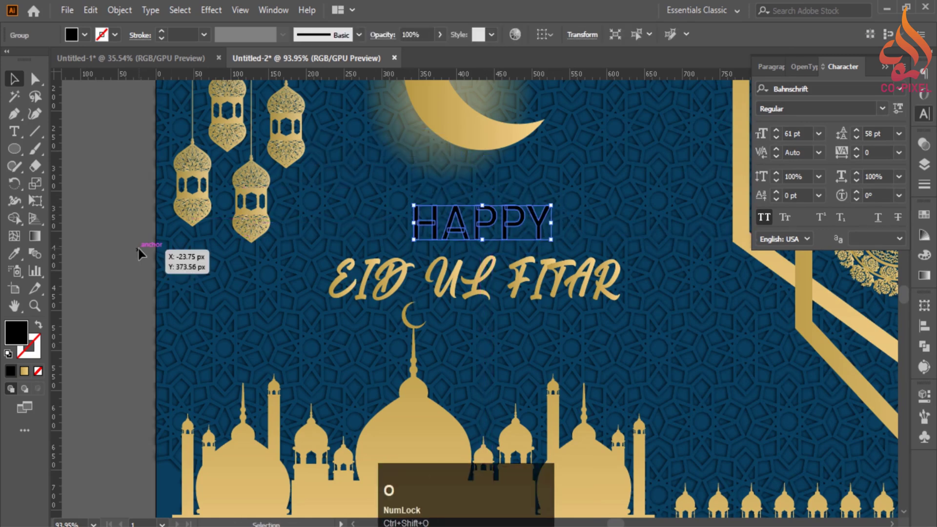
pyautogui.press('i')
pyautogui.click(258, 220)
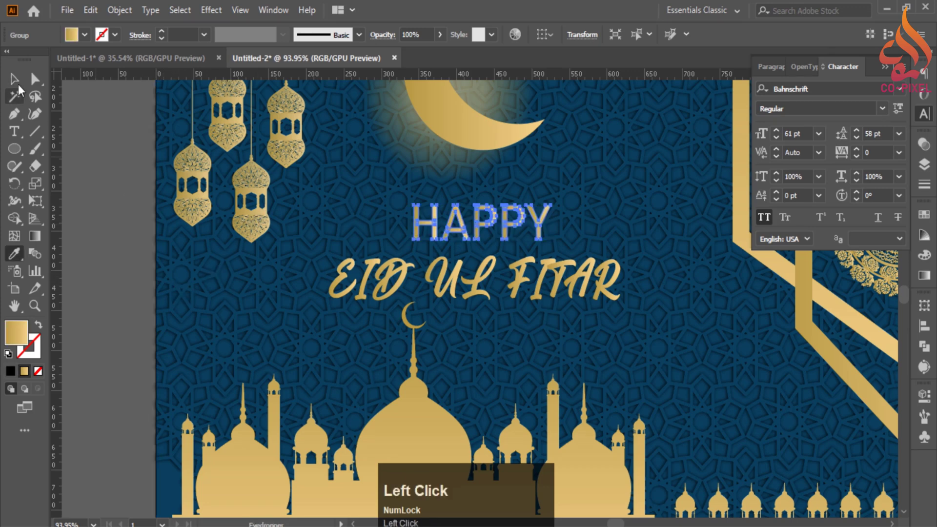
pyautogui.click(16, 81)
pyautogui.click(90, 176)
# Step: Draw a rectangle that exactly covers the whole artboard, on top of all the artwork
pyautogui.moveTo(467, 335); pyautogui.dragTo(575, 337)
pyautogui.moveTo(575, 336); pyautogui.dragTo(647, 414)
pyautogui.moveTo(640, 418); pyautogui.dragTo(628, 379)
pyautogui.moveTo(557, 354); pyautogui.dragTo(583, 351)
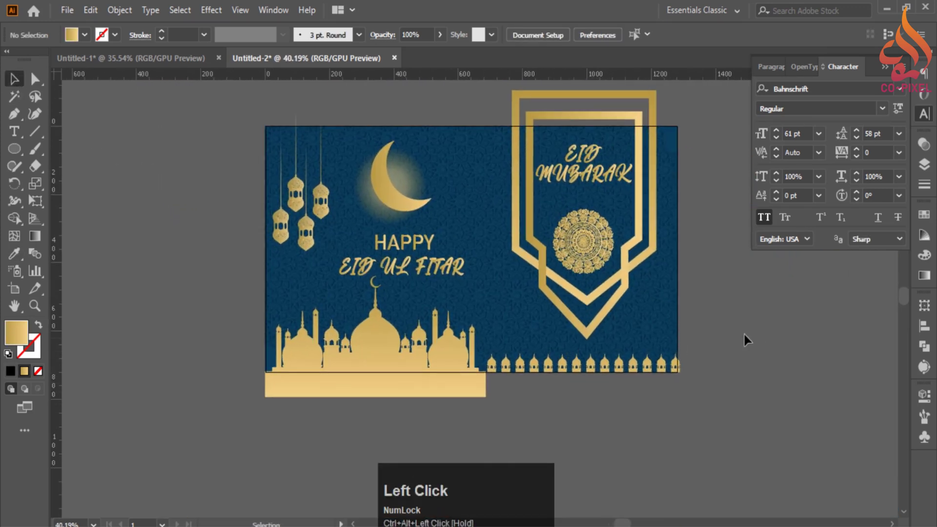
pyautogui.moveTo(659, 319); pyautogui.dragTo(642, 352)
pyautogui.moveTo(501, 345); pyautogui.dragTo(539, 344)
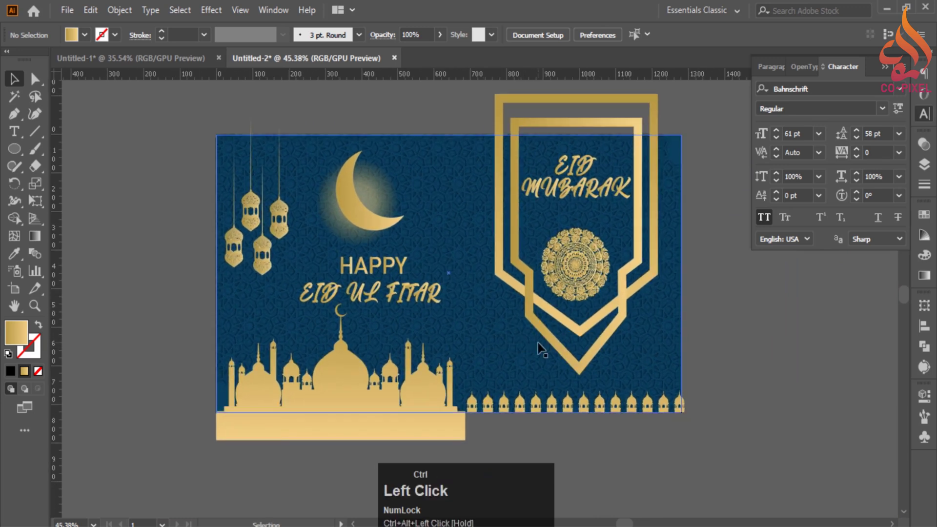
pyautogui.rightClick(14, 148)
pyautogui.click(73, 149)
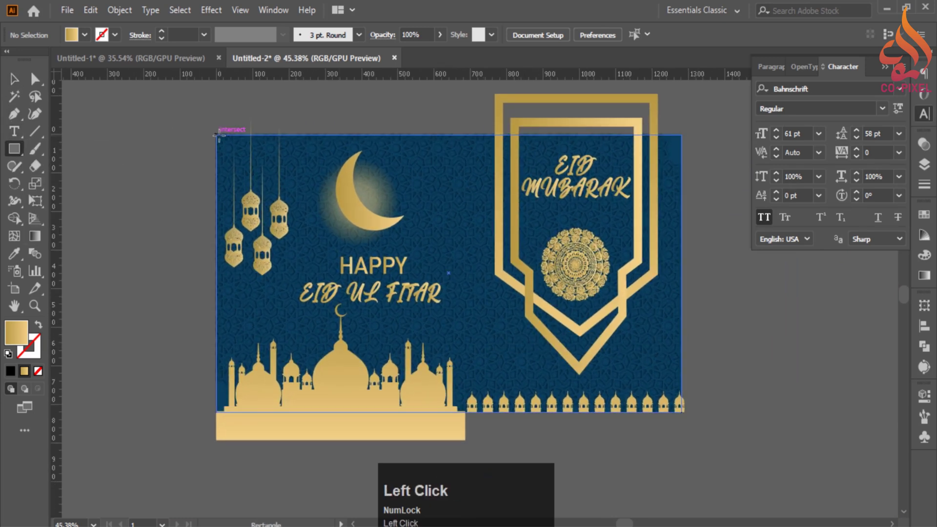
pyautogui.moveTo(216, 135); pyautogui.dragTo(681, 411)
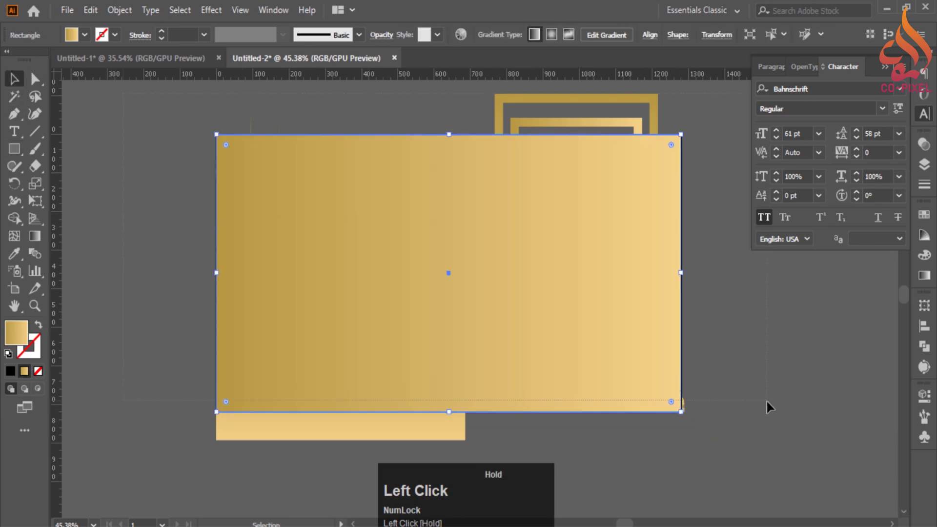
# Step: Try to clip the whole artwork with the artboard-sized rectangle as a clipping mask, and undo it
pyautogui.moveTo(766, 401); pyautogui.dragTo(767, 401)
pyautogui.rightClick(591, 311)
pyautogui.click(639, 200)
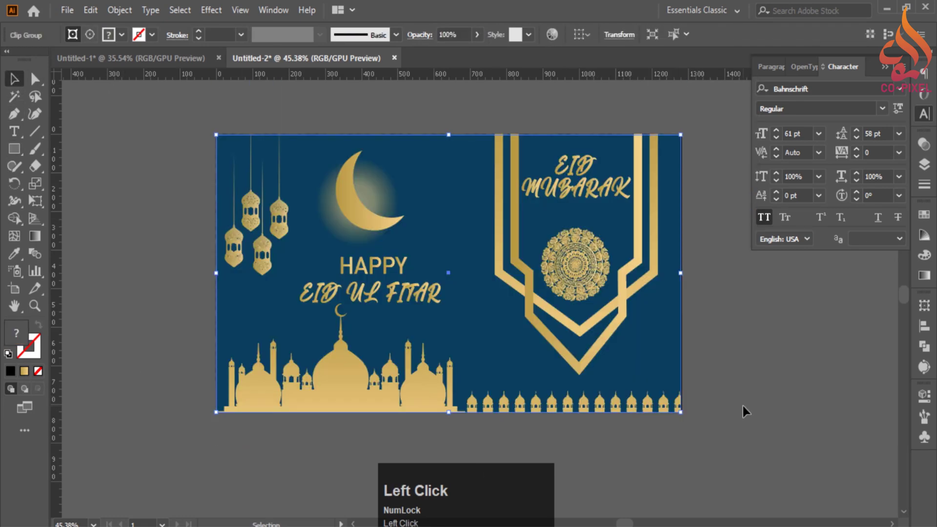
pyautogui.click(742, 406)
pyautogui.hotkey('ctrl', 'z')
pyautogui.click(171, 303)
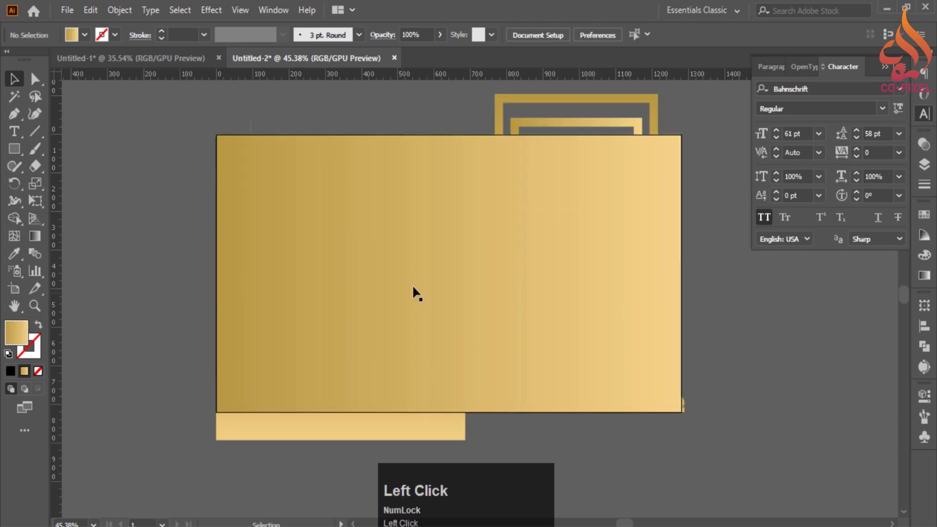
# Step: Swap the artboard-sized rectangle's fill and stroke to leave it without a fill, and unlock all locked objects
pyautogui.click(412, 287)
pyautogui.click(39, 325)
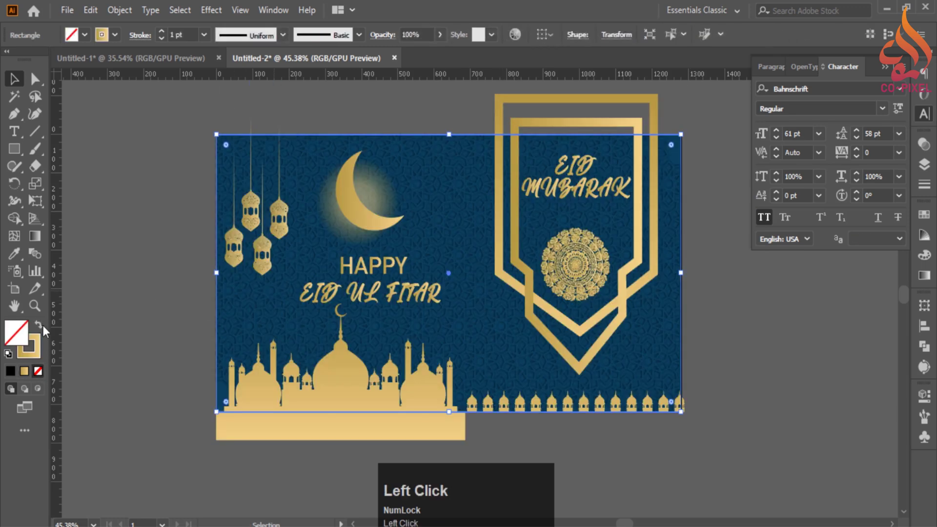
pyautogui.click(104, 309)
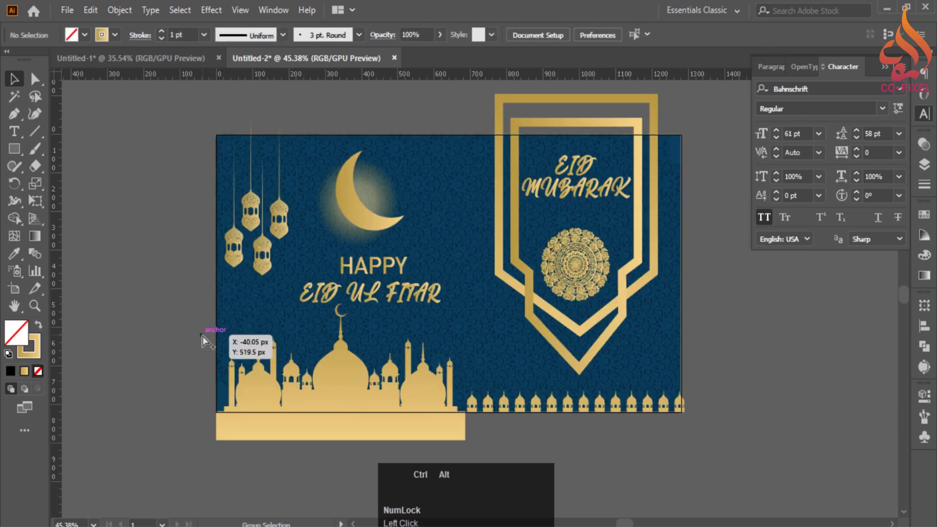
pyautogui.hotkey('ctrl', 'alt', '2')
# Step: Make a clipping mask from all the artwork, using the unfilled rectangle to trim everything to the artboard's edges
pyautogui.scroll(-1, 138, 135)
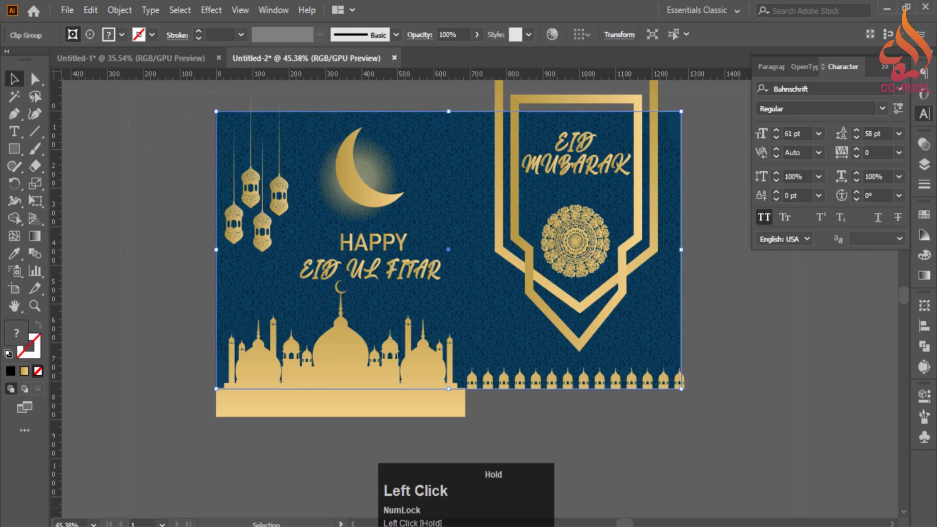
pyautogui.rightClick(633, 261)
pyautogui.click(692, 391)
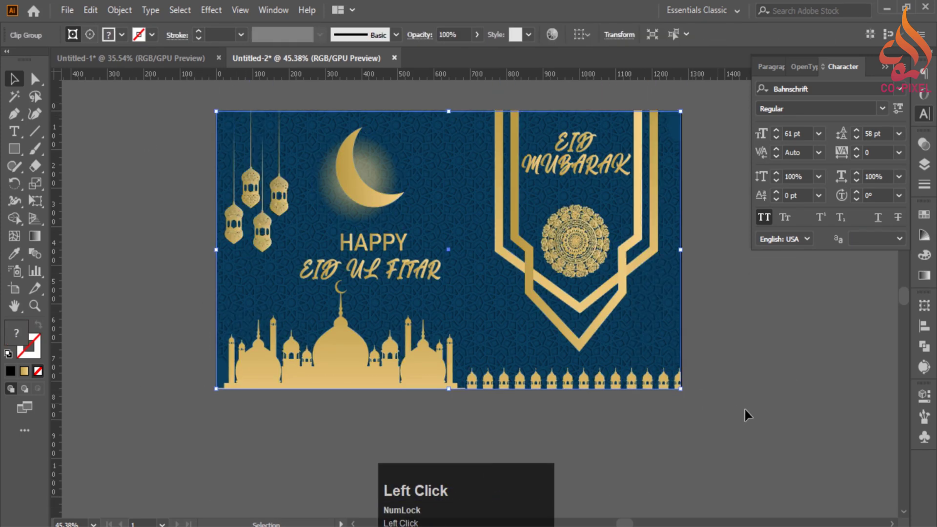
pyautogui.click(773, 417)
pyautogui.moveTo(675, 366); pyautogui.dragTo(643, 366)
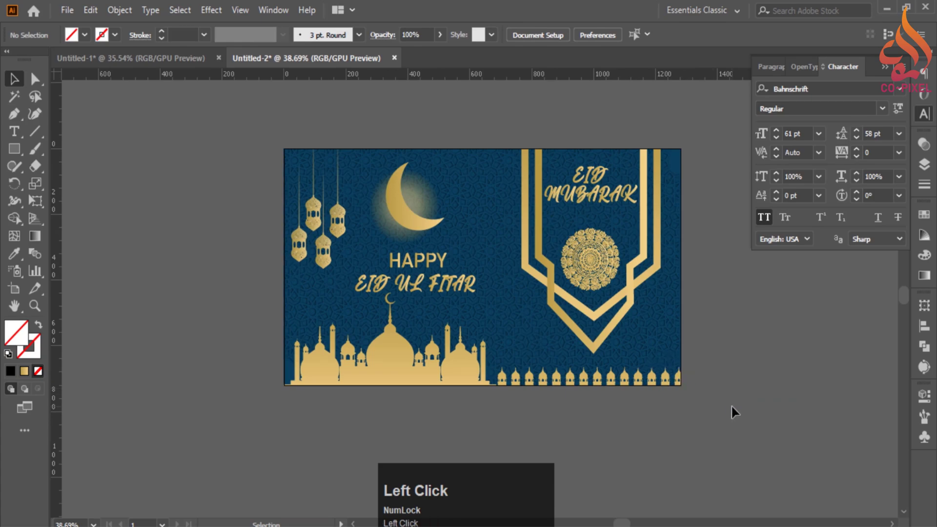